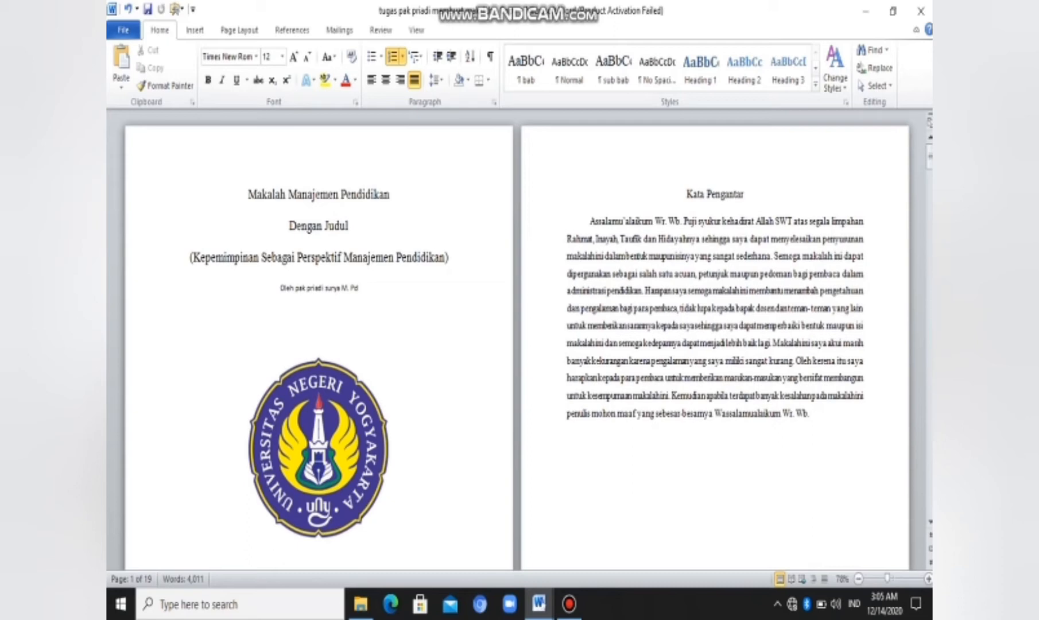
Examine the page numbering of the finished paper's front matter, from the cover through Kata Pengantar to Daftar Isi.
{"action": "scroll", "coordinate": [715, 301], "scroll_direction": "down", "scroll_amount": 10}
{"action": "scroll", "coordinate": [715, 301], "scroll_direction": "up", "scroll_amount": 10}
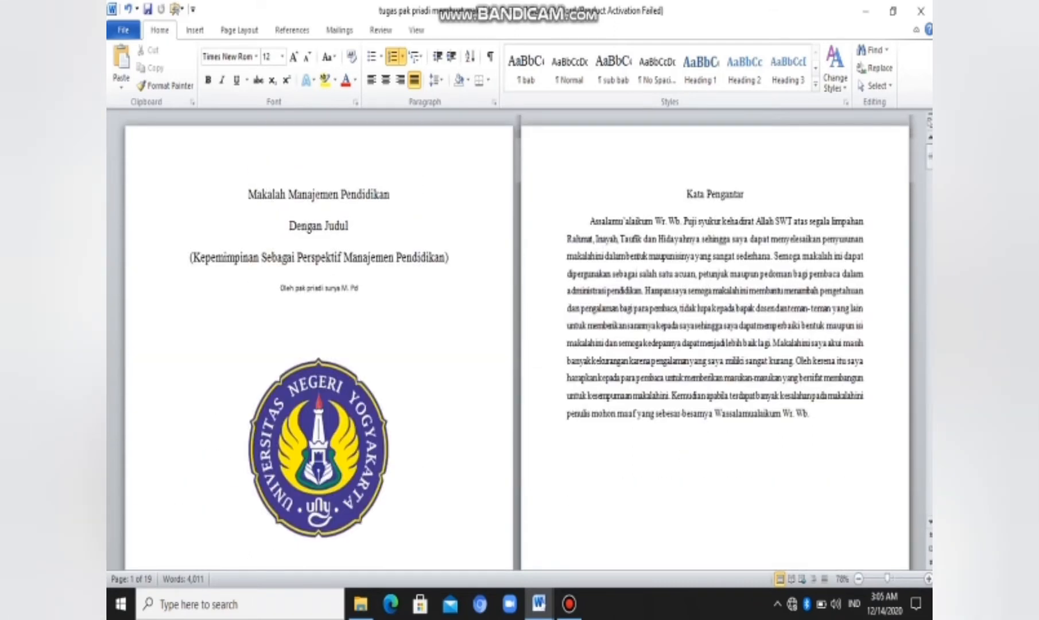
{"action": "scroll", "coordinate": [715, 301], "scroll_direction": "down", "scroll_amount": 10}
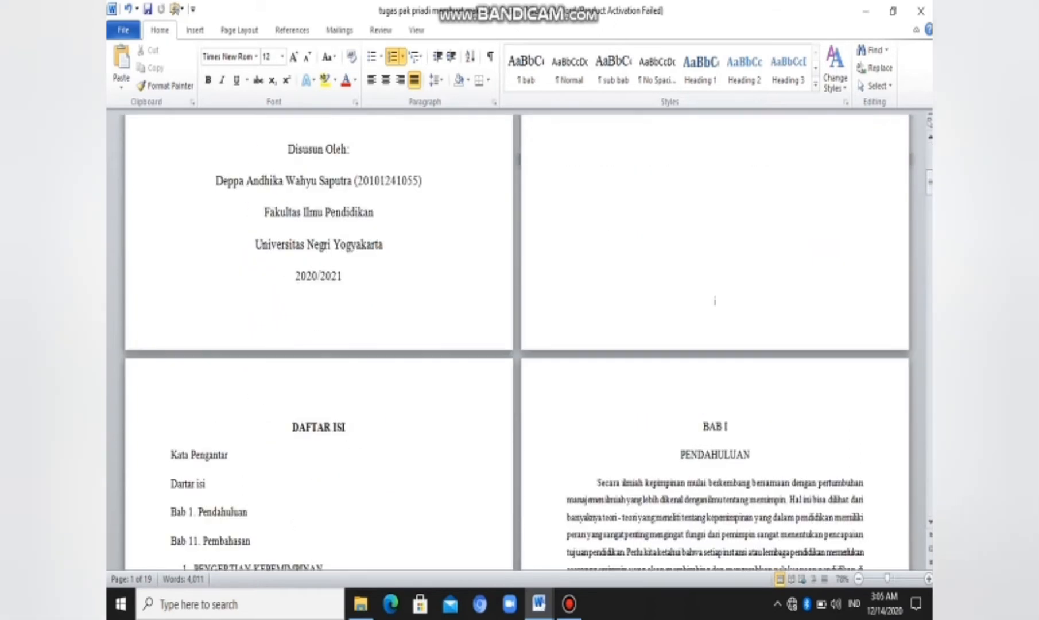
{"action": "scroll", "coordinate": [715, 300], "scroll_direction": "up", "scroll_amount": 10}
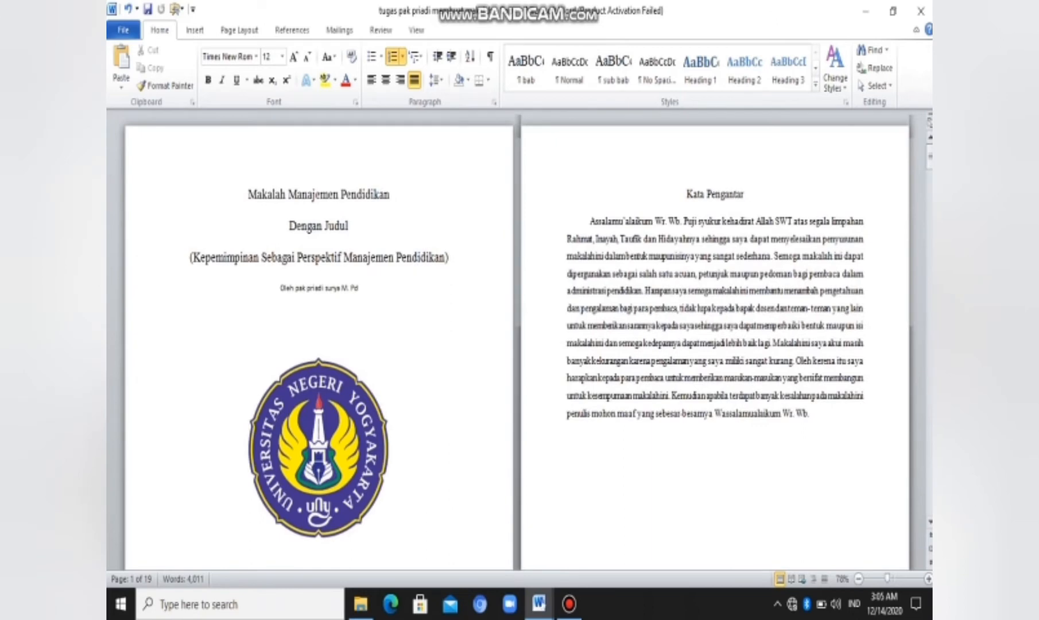
{"action": "scroll", "coordinate": [714, 300], "scroll_direction": "down", "scroll_amount": 10}
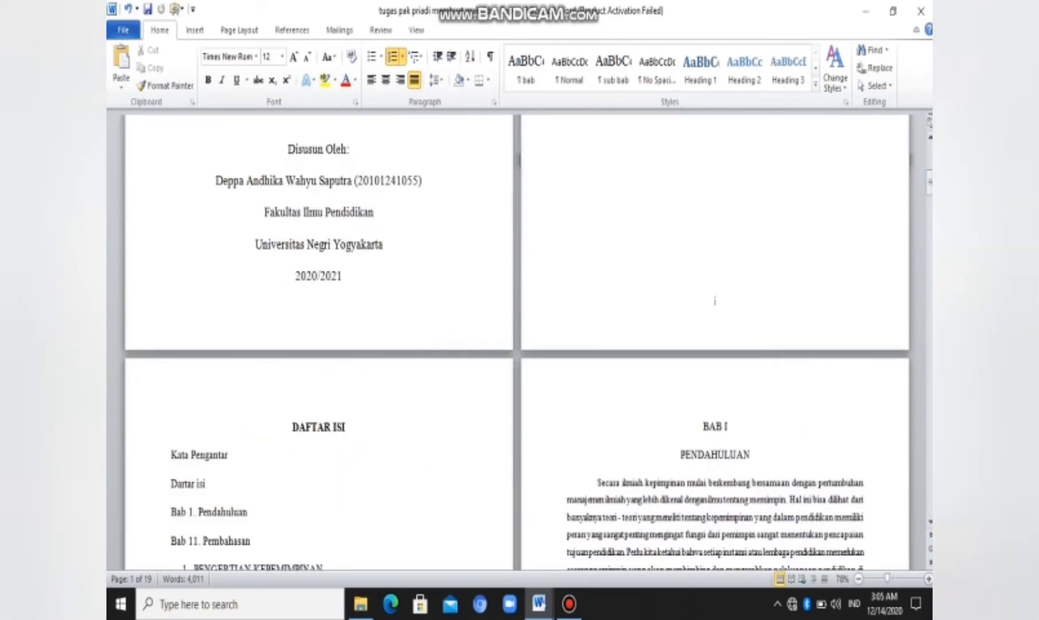
{"action": "scroll", "coordinate": [715, 300], "scroll_direction": "down", "scroll_amount": 10}
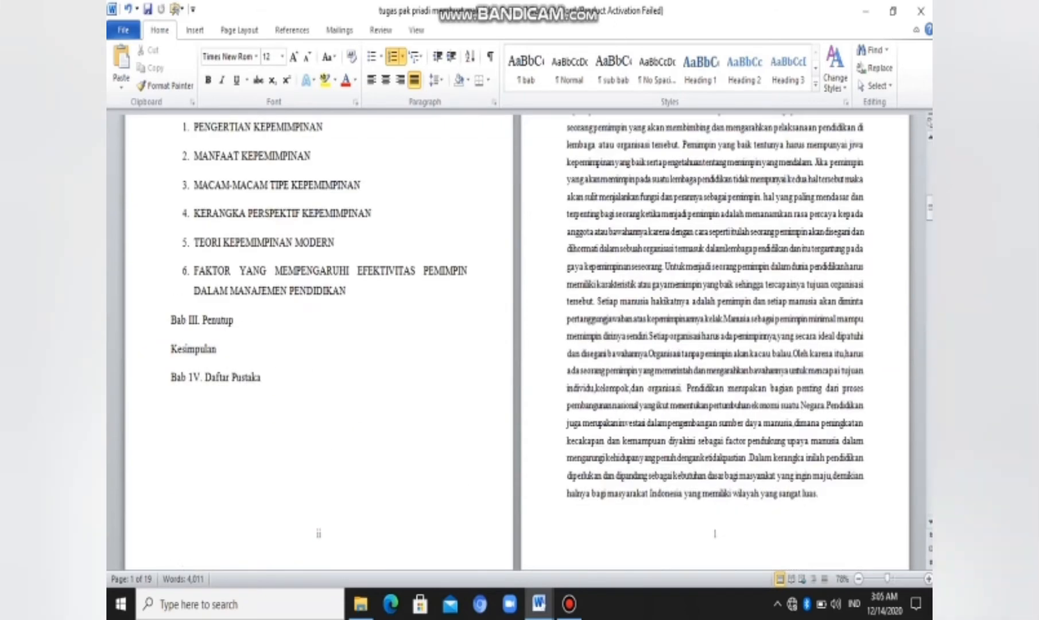
{"action": "scroll", "coordinate": [715, 300], "scroll_direction": "up", "scroll_amount": 10}
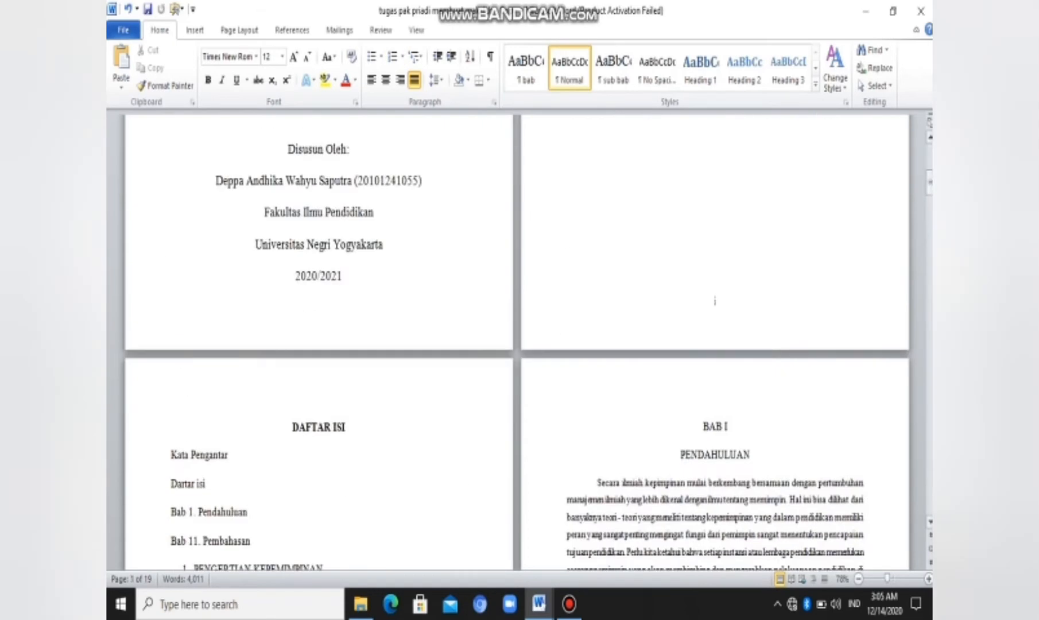
{"action": "scroll", "coordinate": [714, 300], "scroll_direction": "down", "scroll_amount": 10}
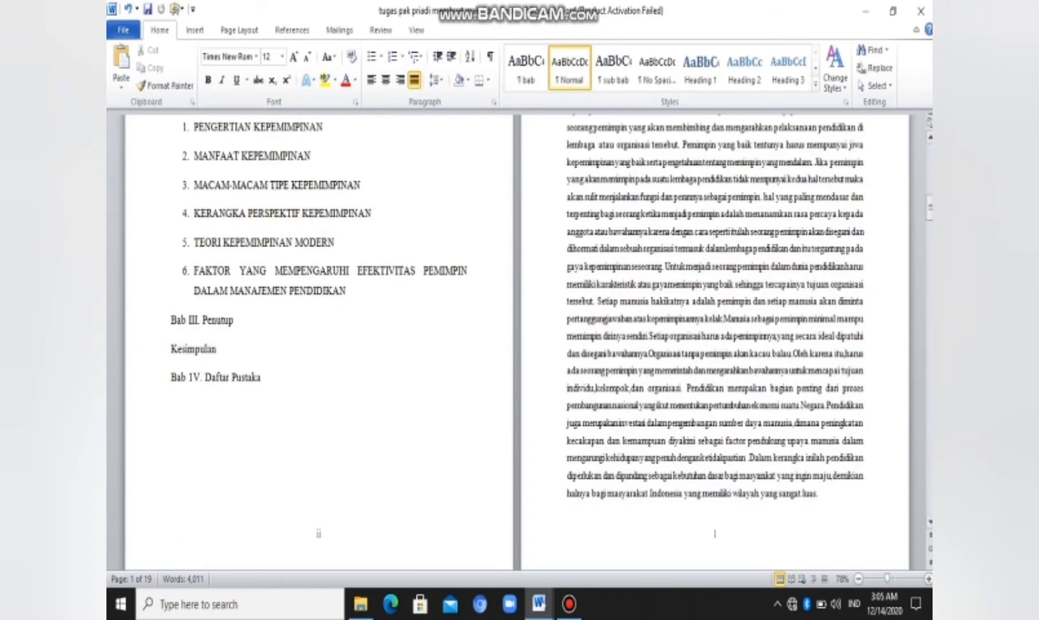
Examine the page number placement on the chapter opening pages and following pages, from BAB II through Daftar Pustaka.
{"action": "scroll", "coordinate": [715, 344], "scroll_direction": "down", "scroll_amount": 10}
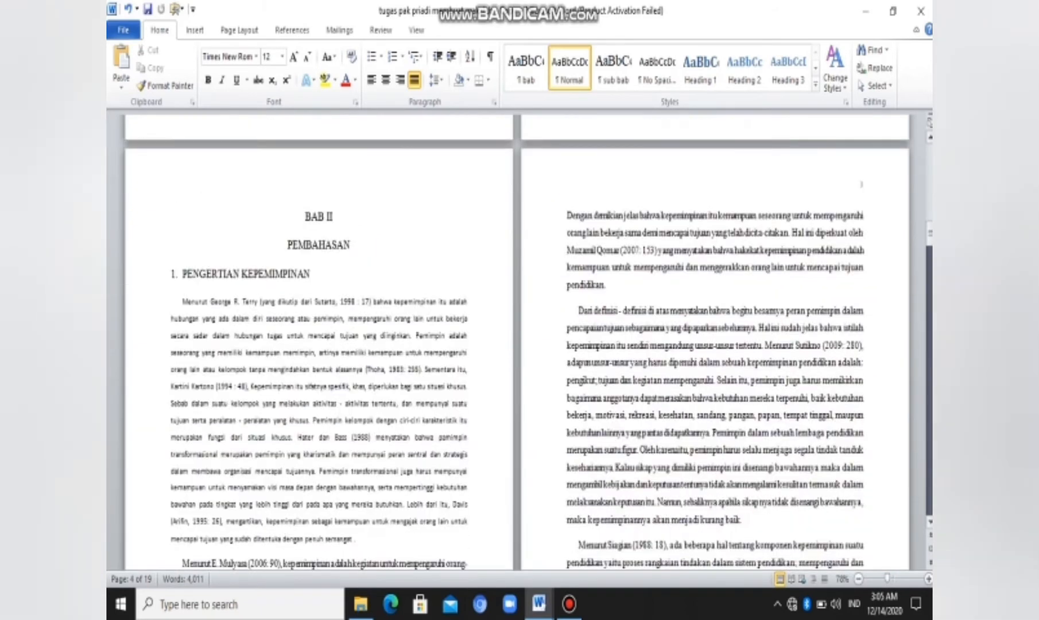
{"action": "scroll", "coordinate": [715, 344], "scroll_direction": "down", "scroll_amount": 10}
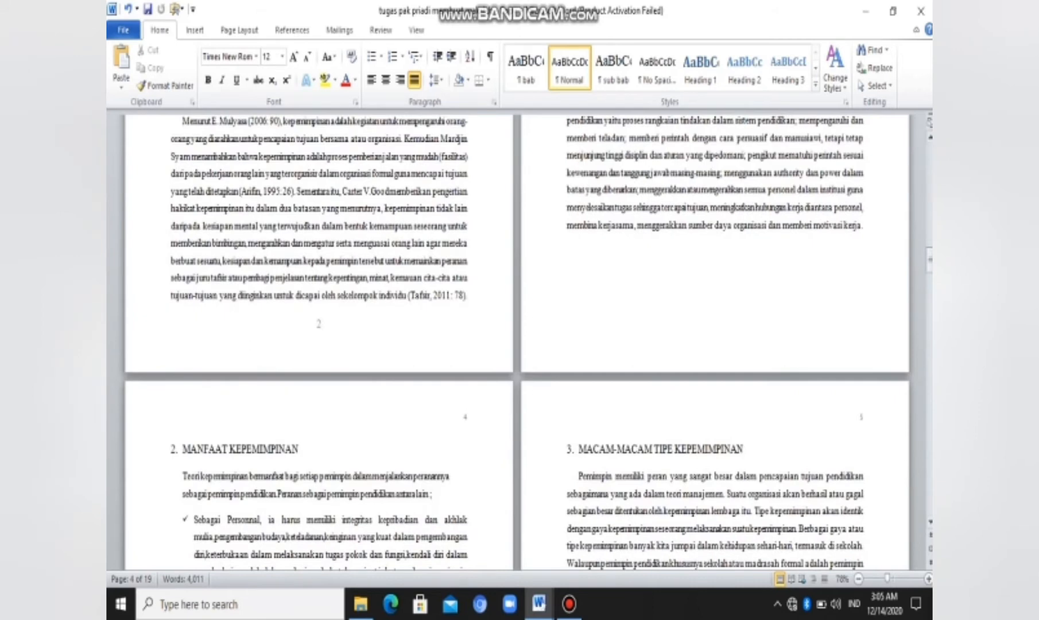
{"action": "scroll", "coordinate": [715, 345], "scroll_direction": "up", "scroll_amount": 10}
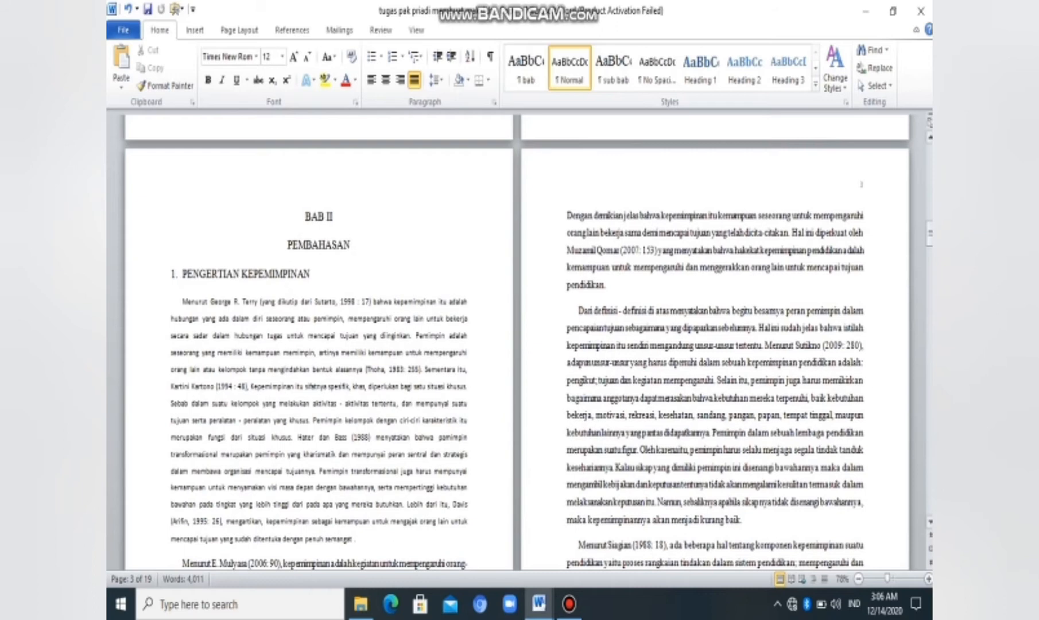
{"action": "scroll", "coordinate": [517, 345], "scroll_direction": "down", "scroll_amount": 10}
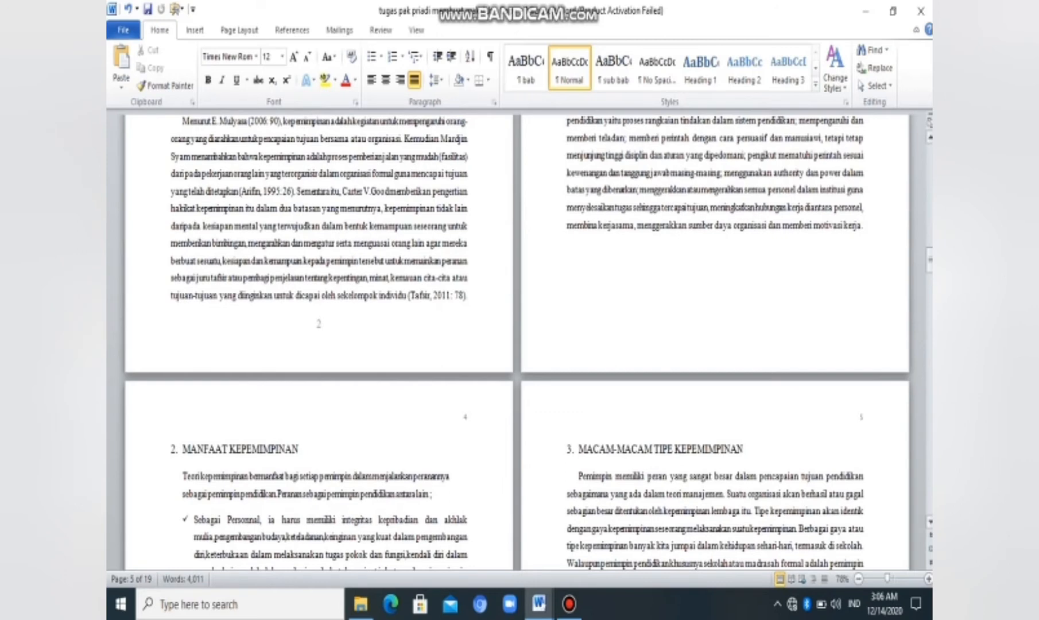
{"action": "scroll", "coordinate": [517, 345], "scroll_direction": "down", "scroll_amount": 10}
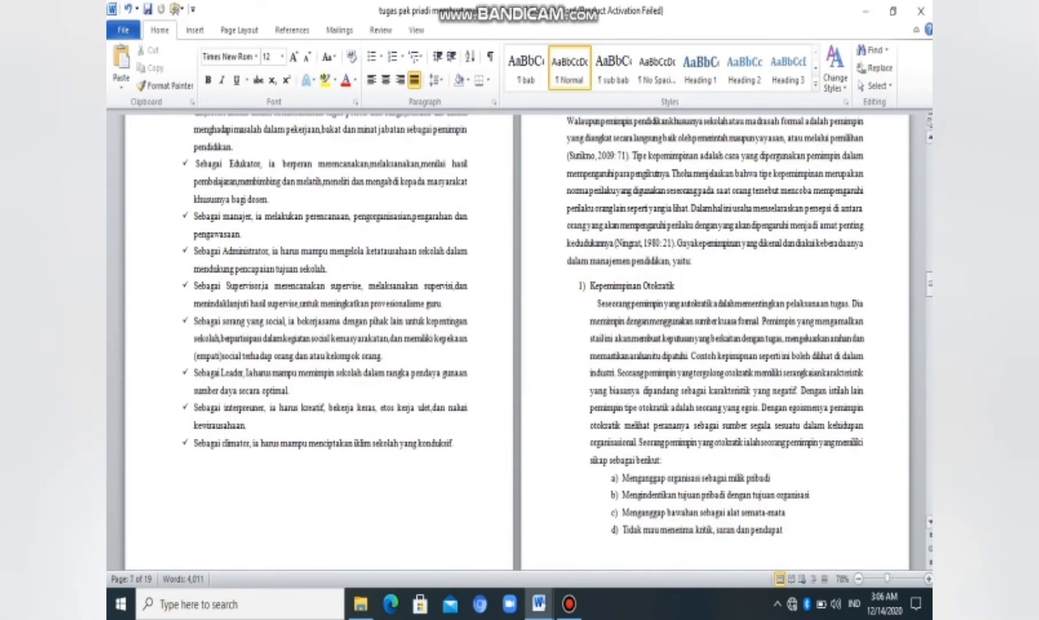
{"action": "scroll", "coordinate": [516, 345], "scroll_direction": "down", "scroll_amount": 10}
{"action": "scroll", "coordinate": [516, 345], "scroll_direction": "down", "scroll_amount": 10}
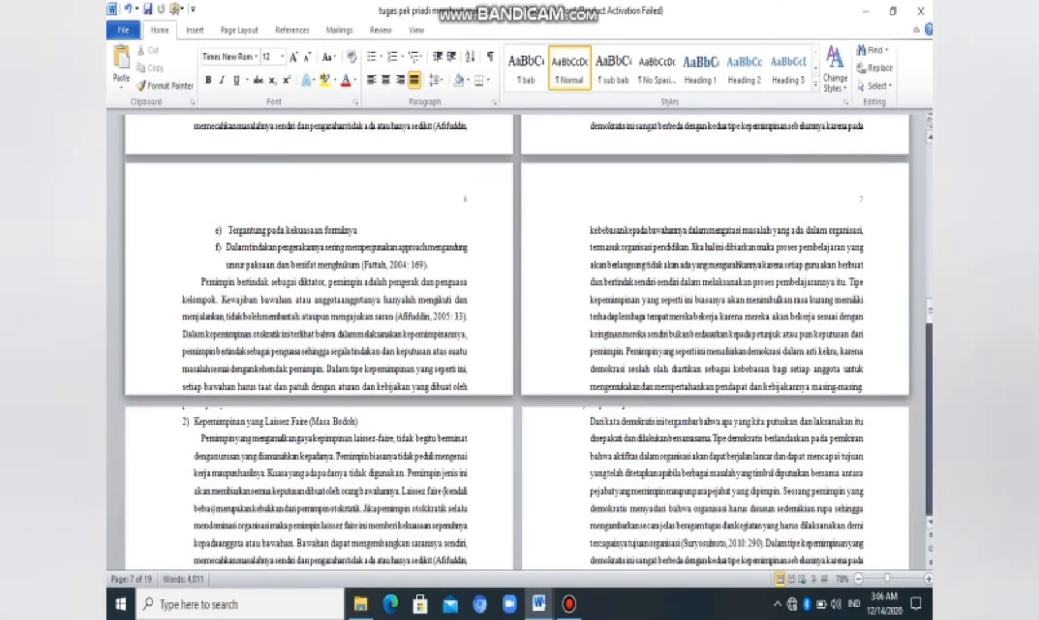
{"action": "scroll", "coordinate": [516, 345], "scroll_direction": "down", "scroll_amount": 10}
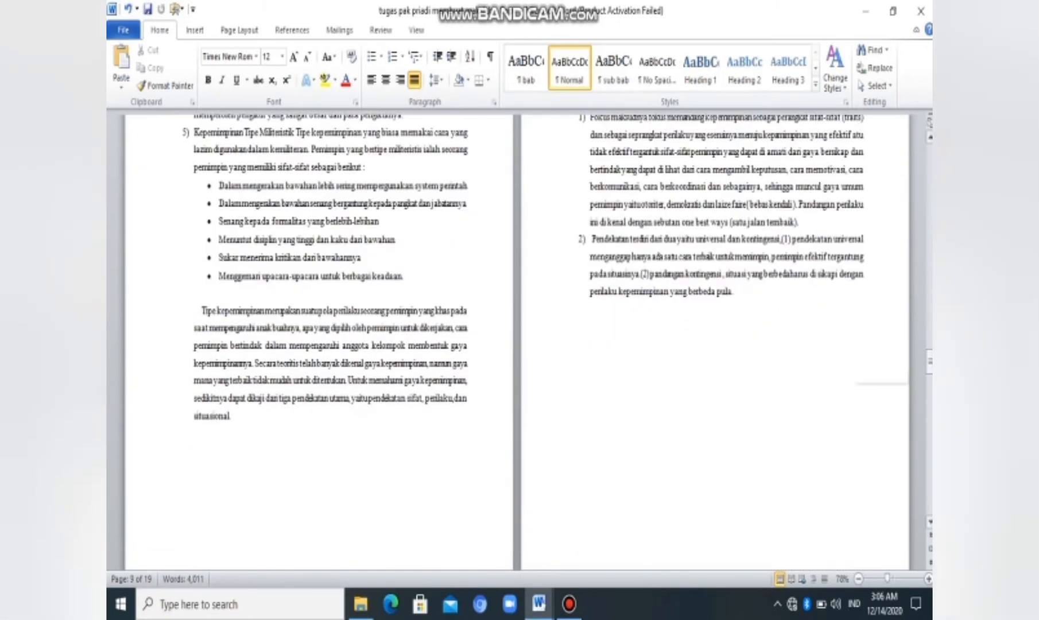
{"action": "scroll", "coordinate": [516, 344], "scroll_direction": "down", "scroll_amount": 10}
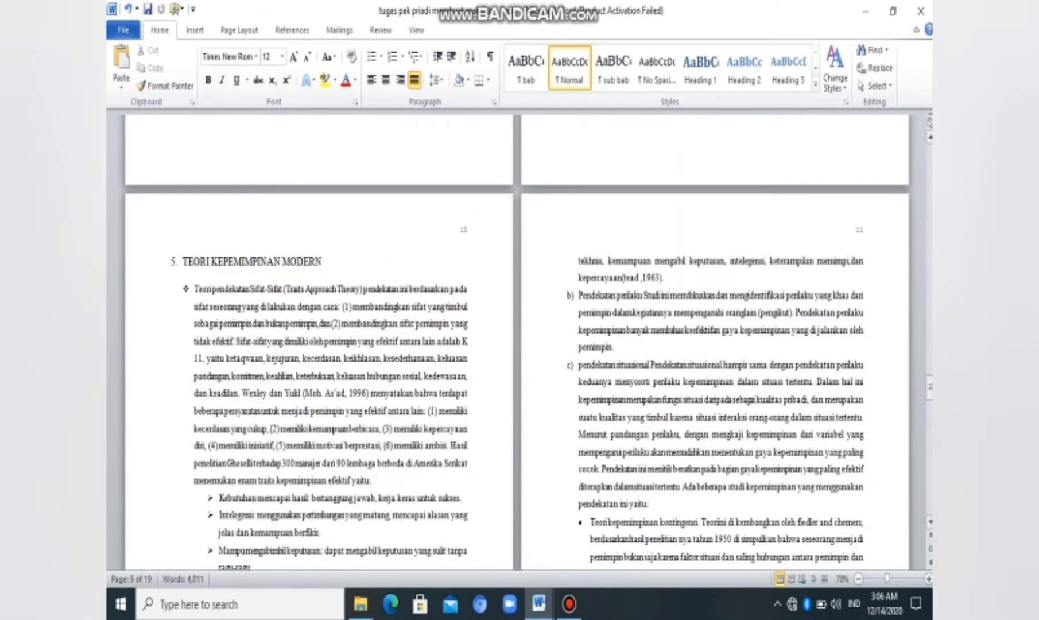
{"action": "scroll", "coordinate": [516, 344], "scroll_direction": "down", "scroll_amount": 10}
{"action": "scroll", "coordinate": [517, 344], "scroll_direction": "down", "scroll_amount": 10}
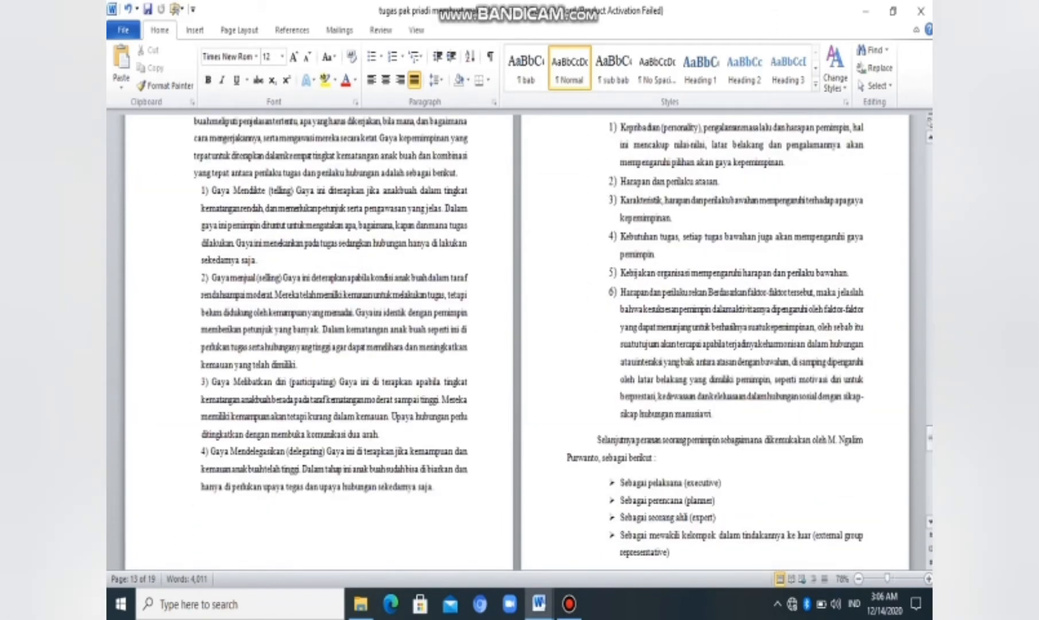
{"action": "scroll", "coordinate": [517, 344], "scroll_direction": "down", "scroll_amount": 5}
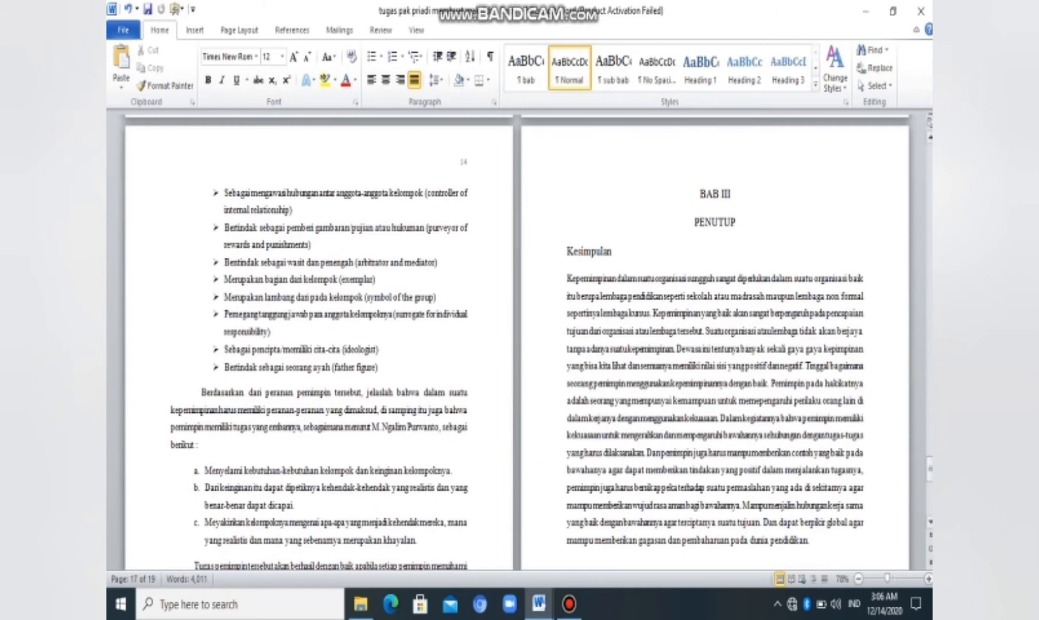
{"action": "scroll", "coordinate": [517, 345], "scroll_direction": "down", "scroll_amount": 8}
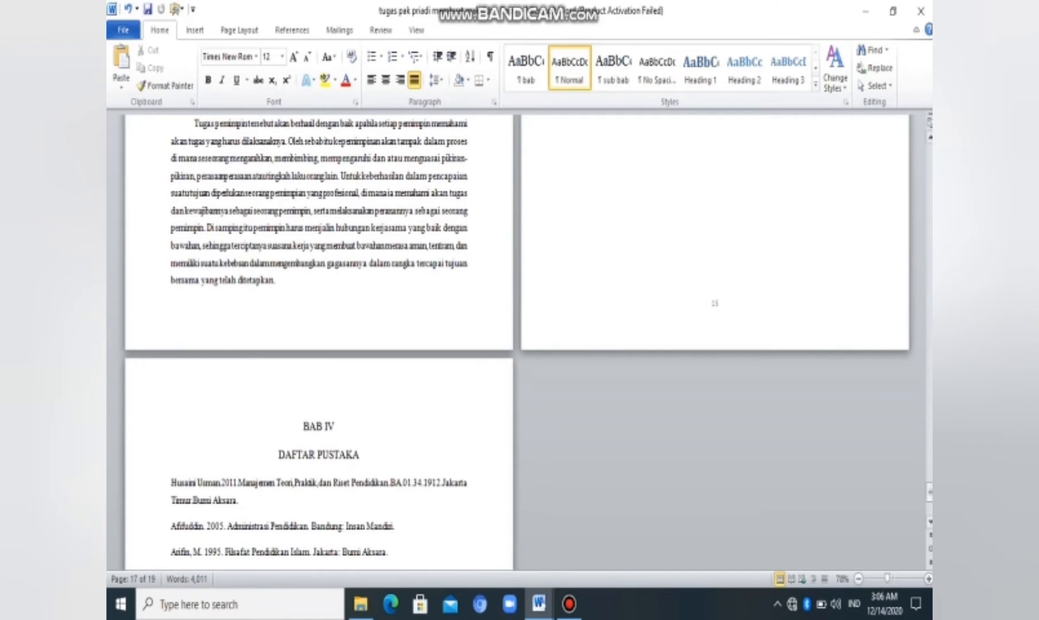
{"action": "scroll", "coordinate": [517, 344], "scroll_direction": "down", "scroll_amount": 8}
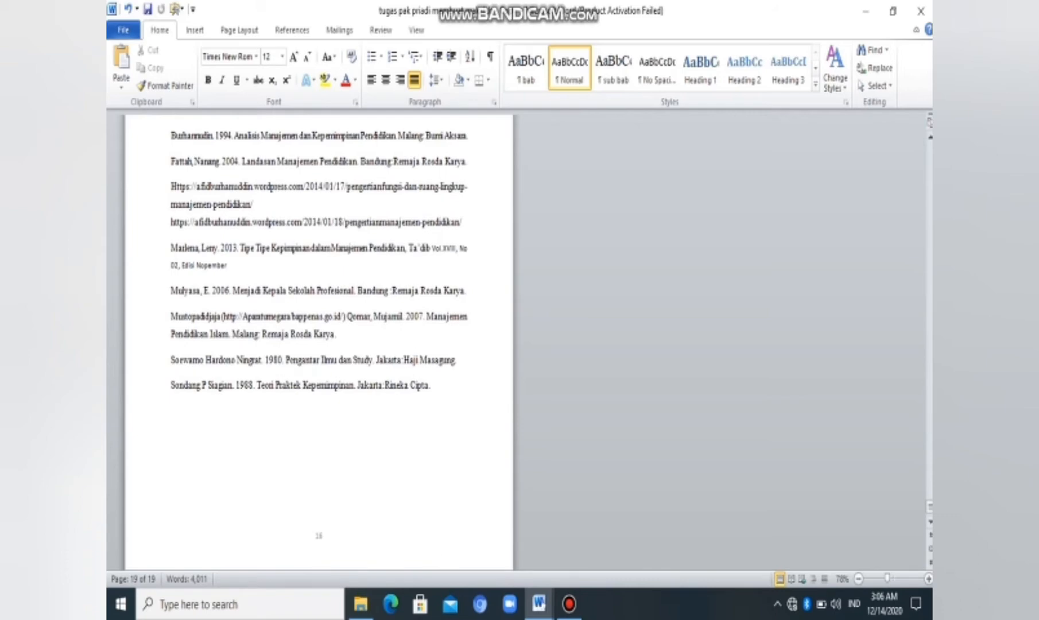
{"action": "scroll", "coordinate": [517, 345], "scroll_direction": "up", "scroll_amount": 15}
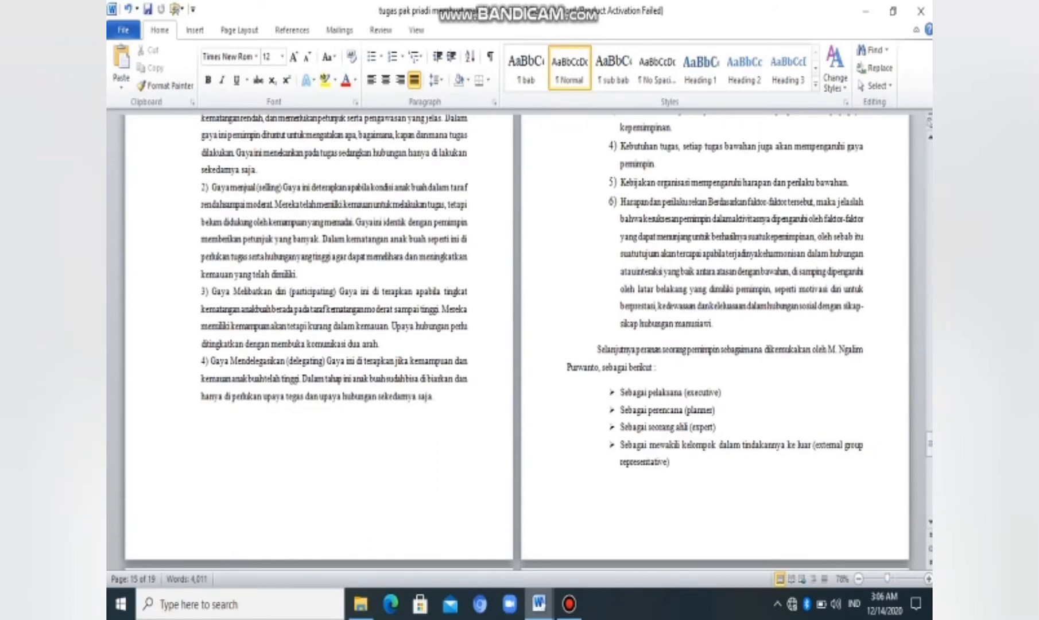
Switch to the document "tugas pak priadi membuat makalah - Copy" and check its opening pages for page numbers.
{"action": "mouse_move", "coordinate": [538, 603]}
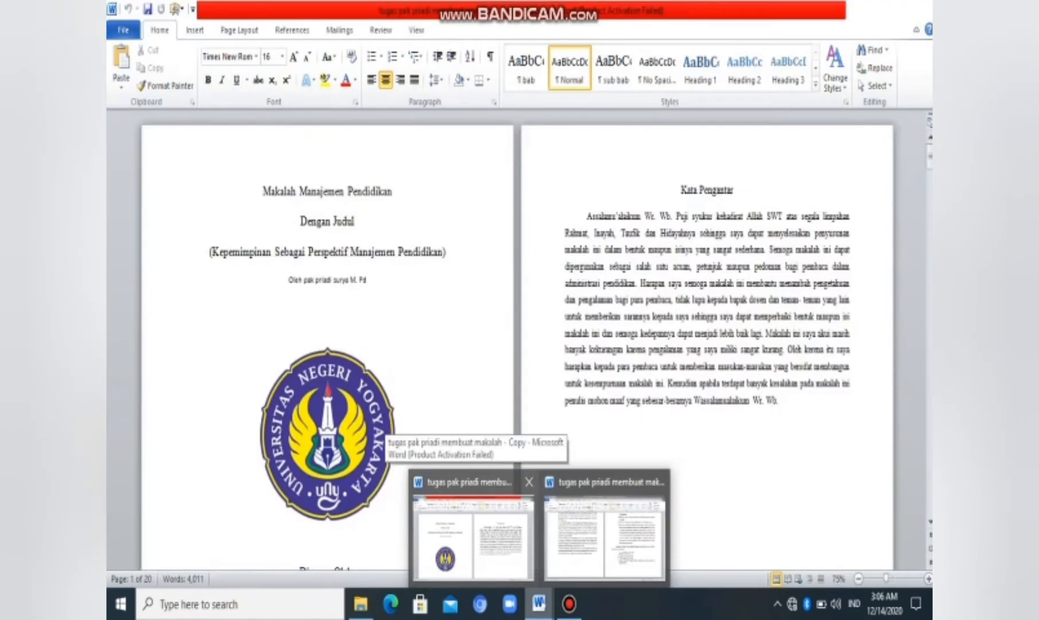
{"action": "left_click", "coordinate": [471, 537]}
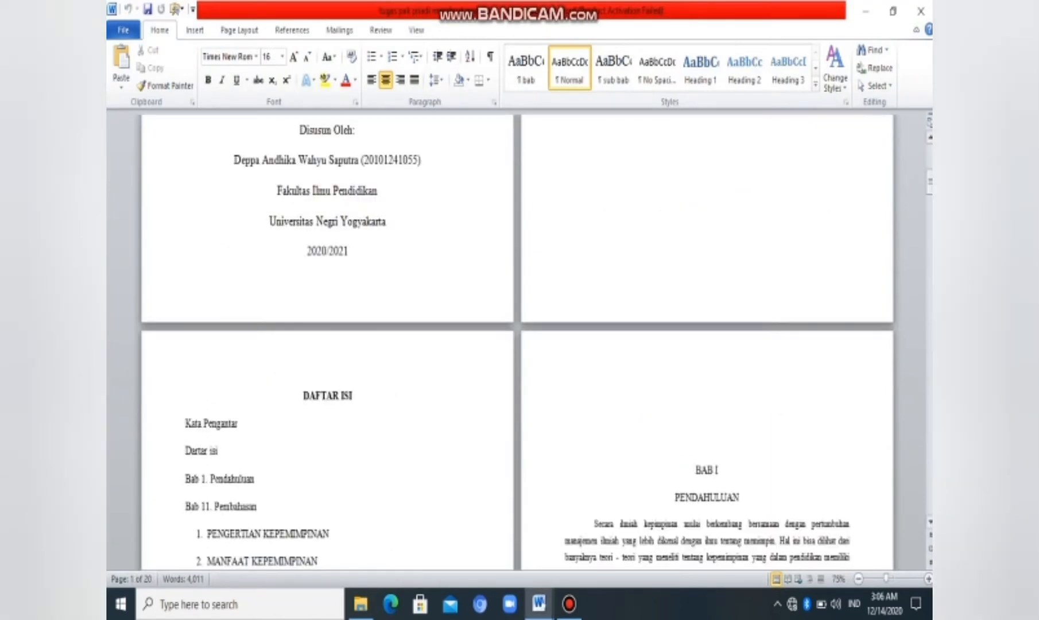
{"action": "scroll", "coordinate": [517, 345], "scroll_direction": "up", "scroll_amount": 10}
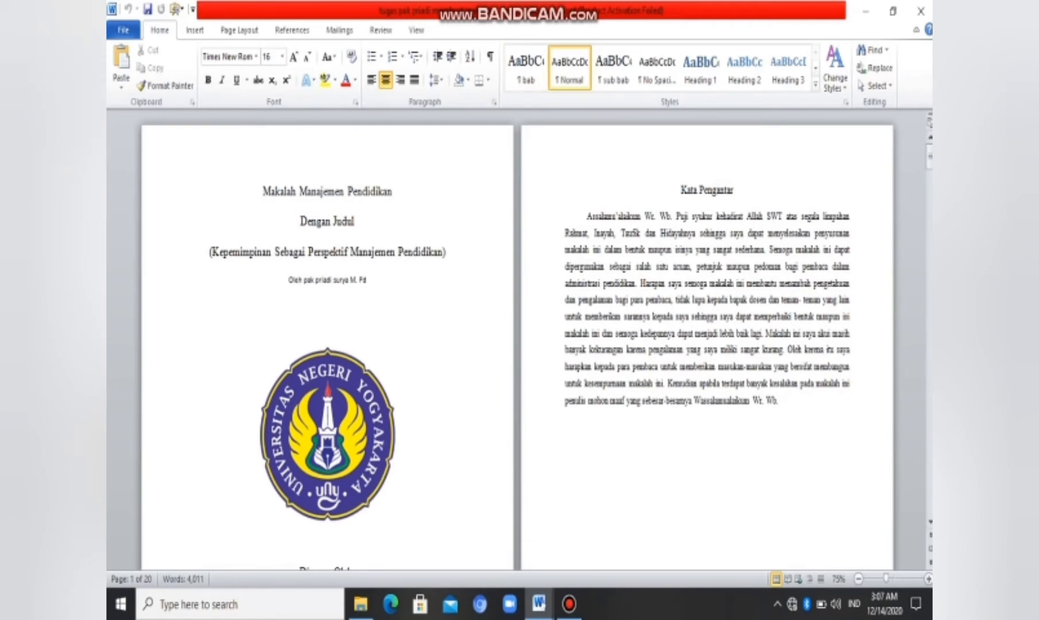
{"action": "scroll", "coordinate": [517, 345], "scroll_direction": "down", "scroll_amount": 10}
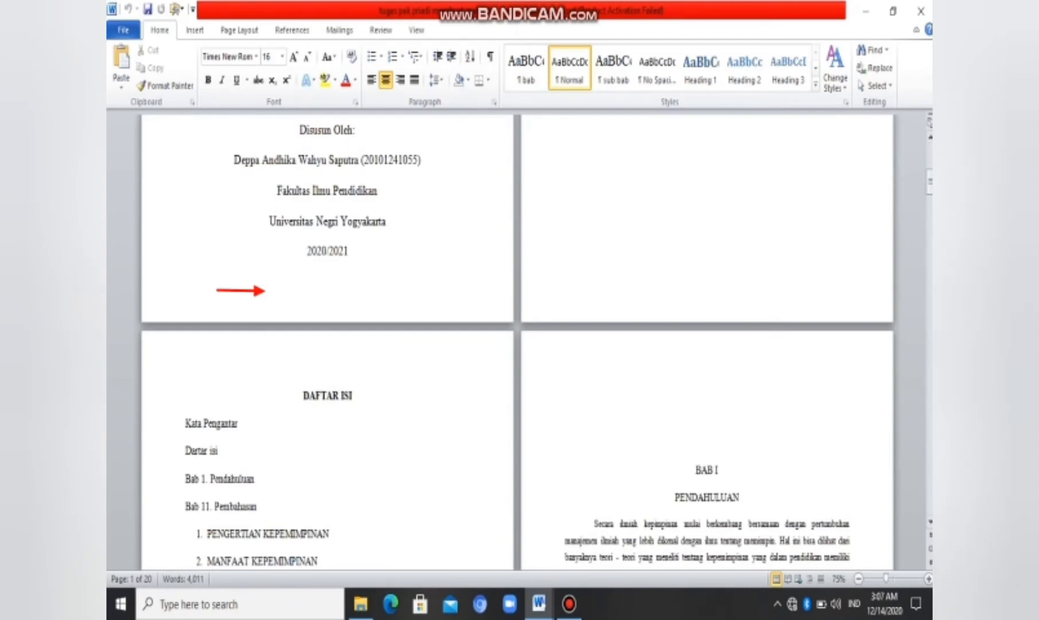
{"action": "scroll", "coordinate": [517, 345], "scroll_direction": "up", "scroll_amount": 10}
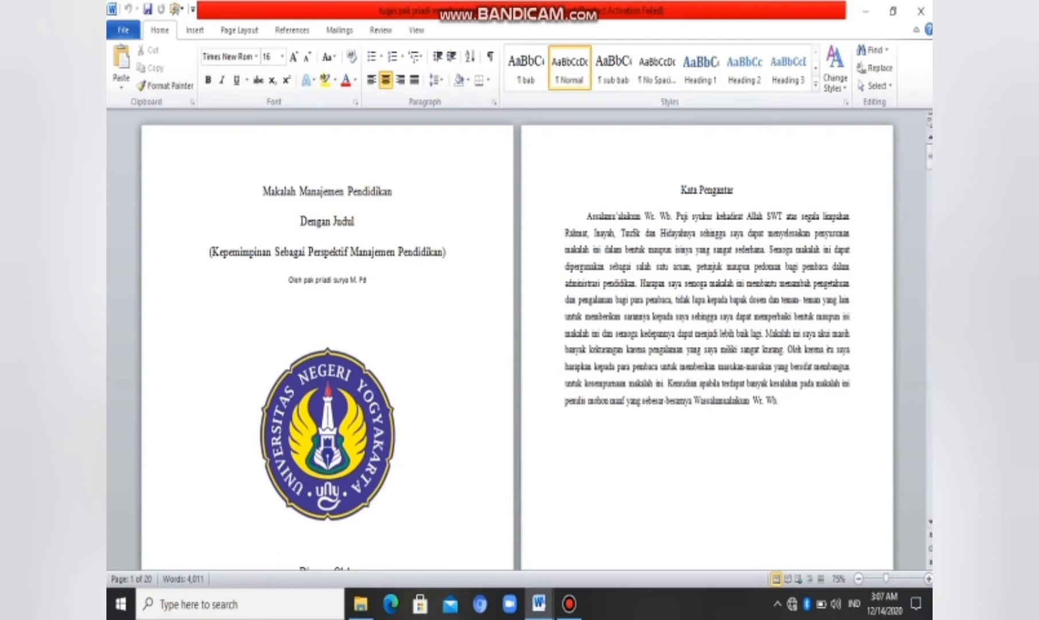
Open the cover page's header area for editing by both available methods, closing it each time.
{"action": "left_click", "coordinate": [263, 192]}
{"action": "double_click", "coordinate": [300, 155]}
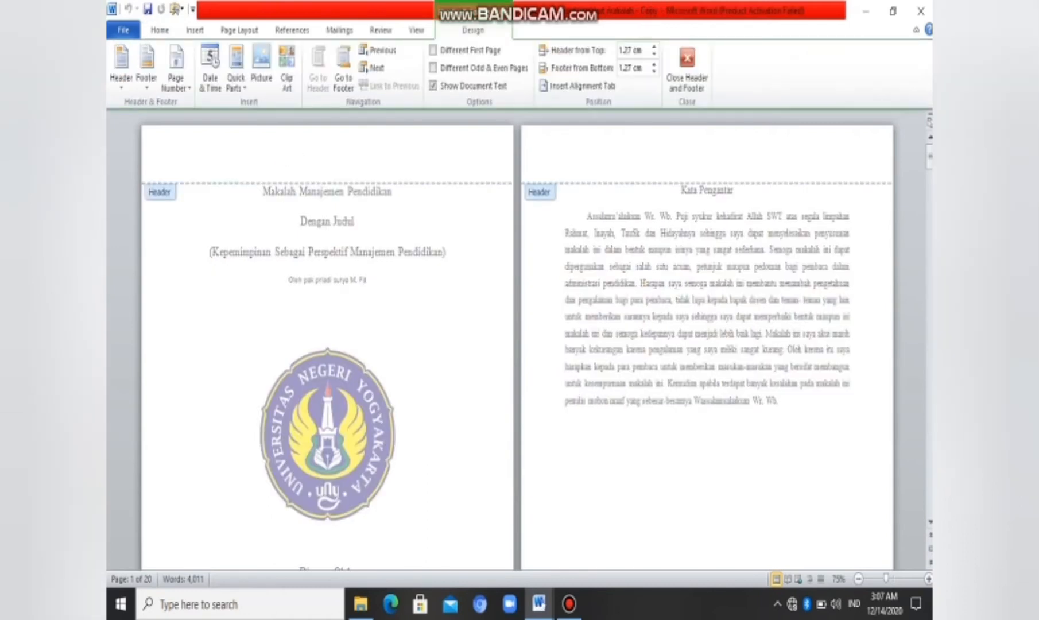
{"action": "left_click", "coordinate": [687, 75]}
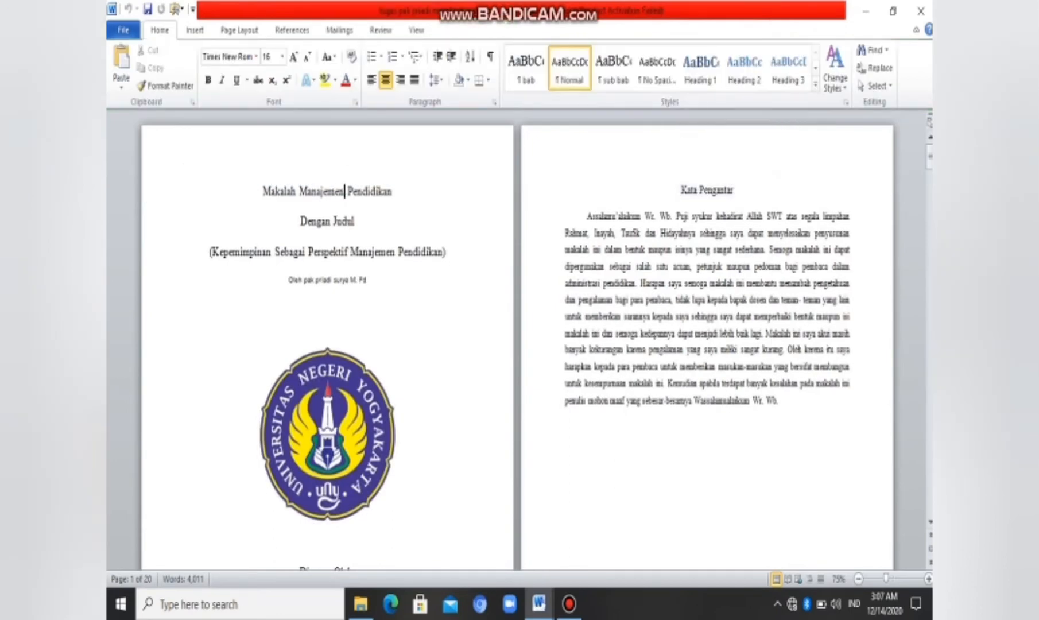
{"action": "right_click", "coordinate": [344, 142]}
{"action": "left_click", "coordinate": [382, 152]}
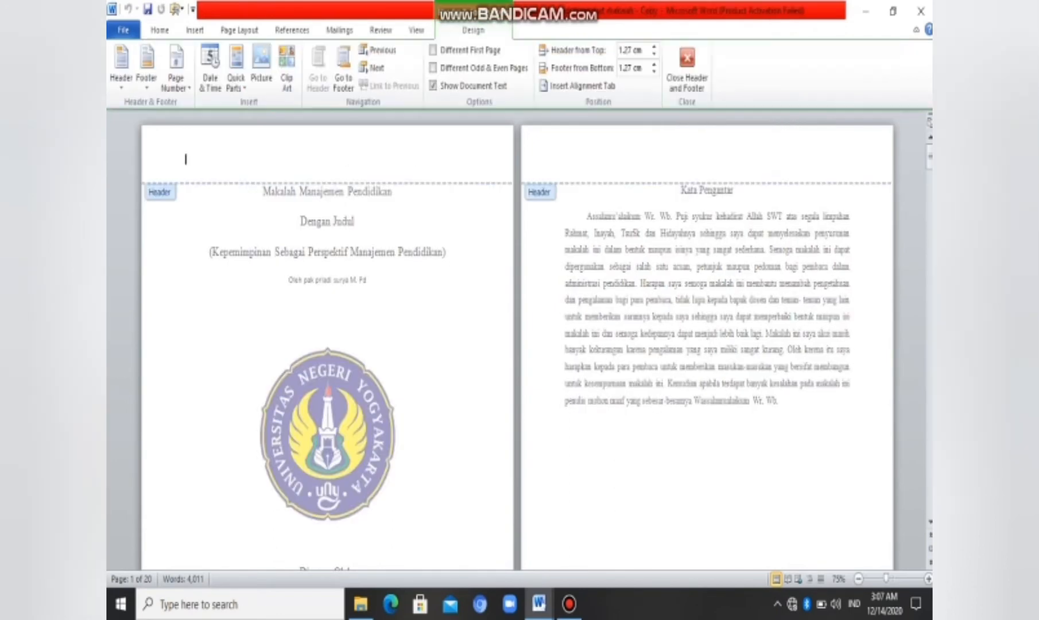
{"action": "left_click", "coordinate": [686, 75]}
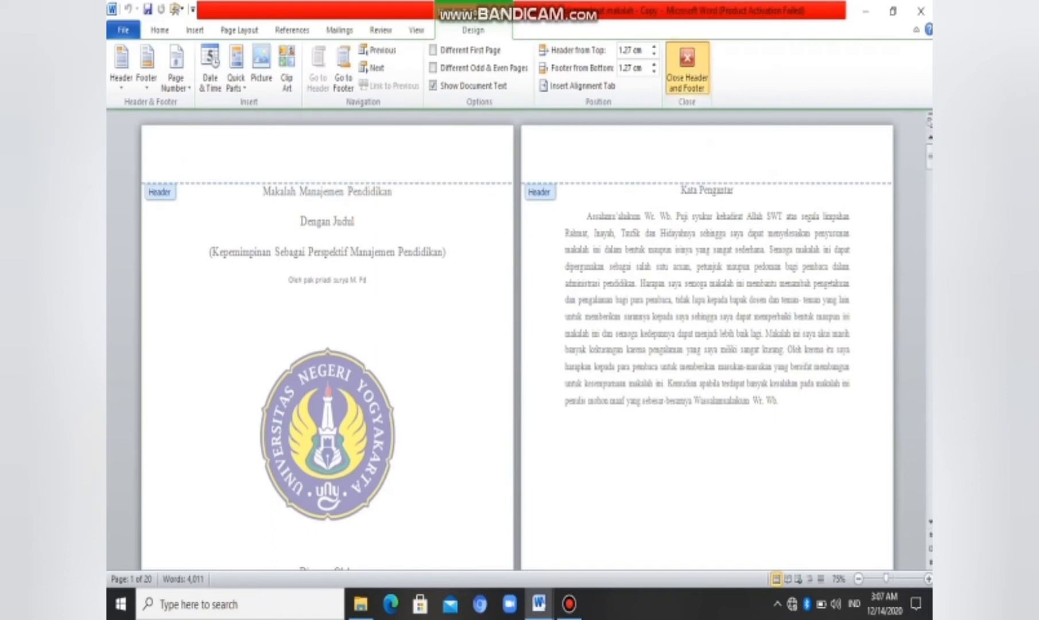
Open the cover page's footer area for editing by both available methods, closing it each time.
{"action": "scroll", "coordinate": [517, 345], "scroll_direction": "down", "scroll_amount": 10}
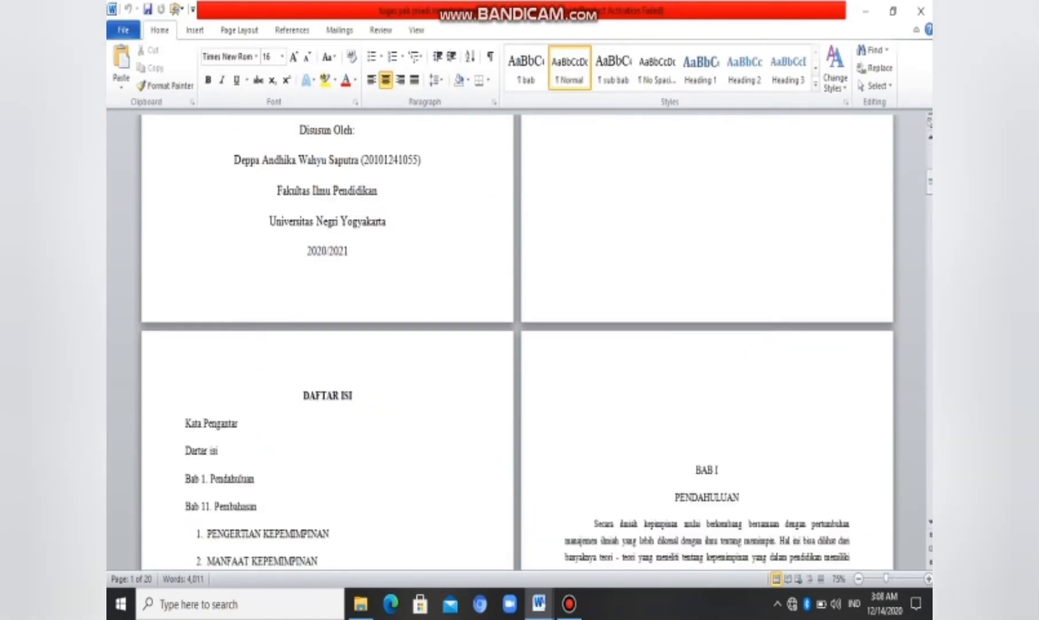
{"action": "double_click", "coordinate": [281, 286]}
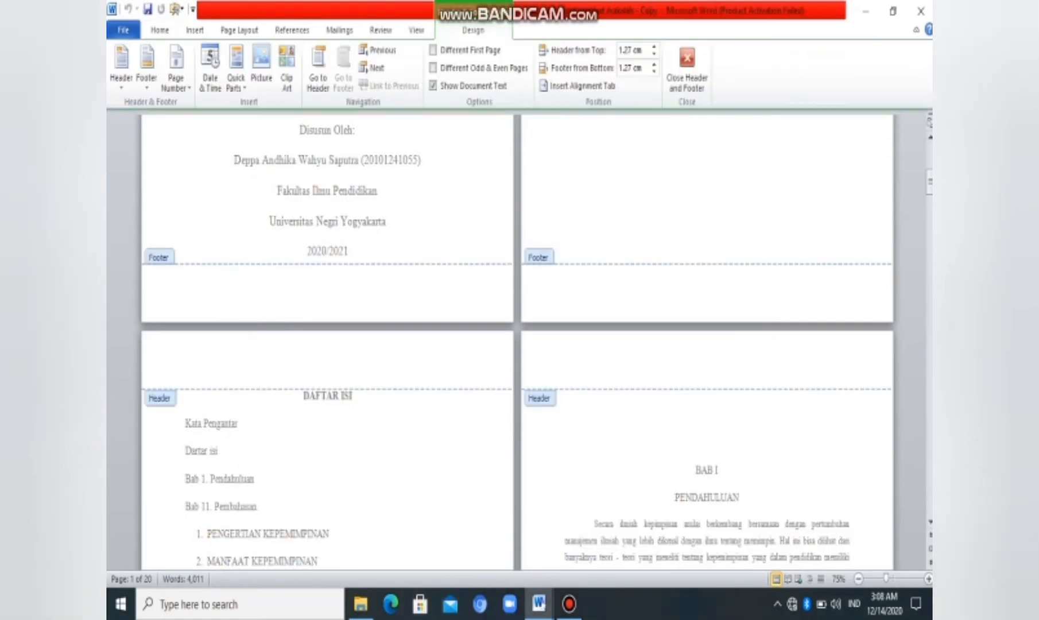
{"action": "left_click", "coordinate": [687, 67]}
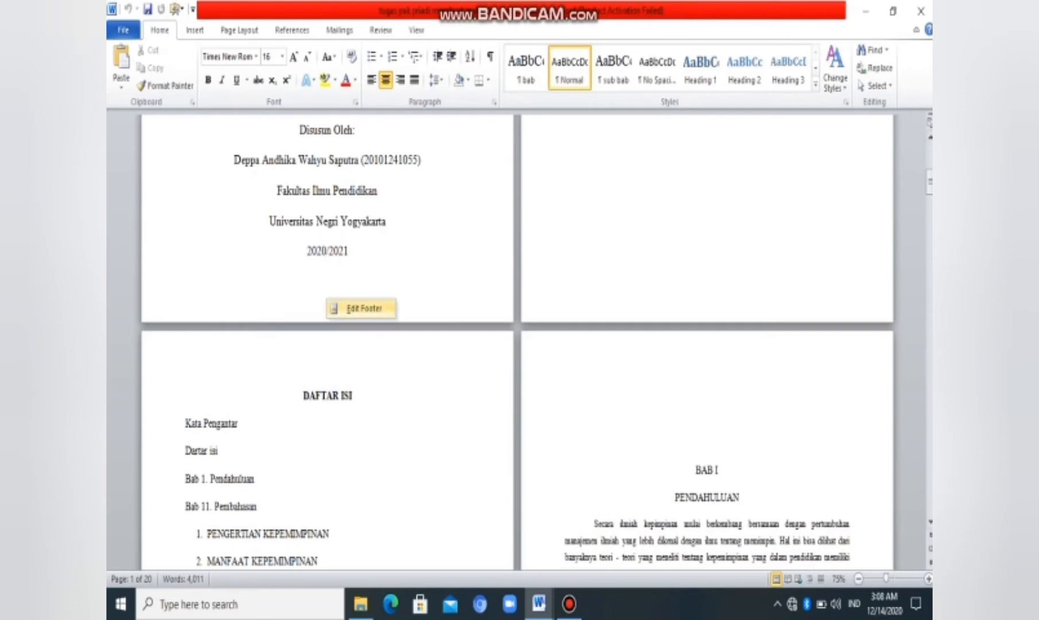
{"action": "left_click", "coordinate": [361, 308]}
{"action": "left_click", "coordinate": [687, 66]}
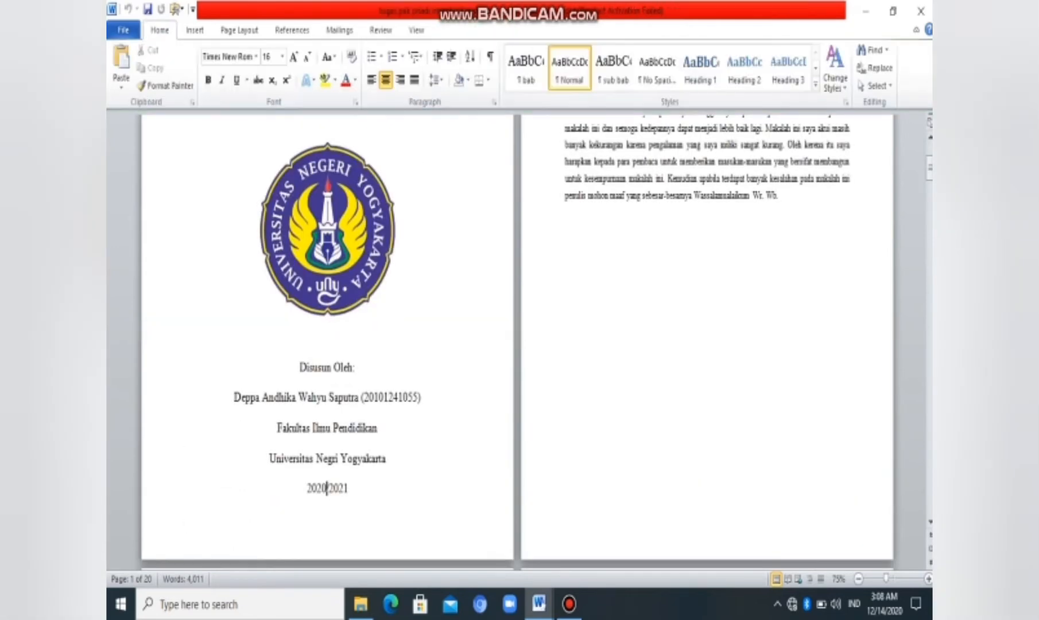
Check the header of the Kata Pengantar page and insert a Next Page section break before its heading.
{"action": "scroll", "coordinate": [516, 338], "scroll_direction": "up", "scroll_amount": 5}
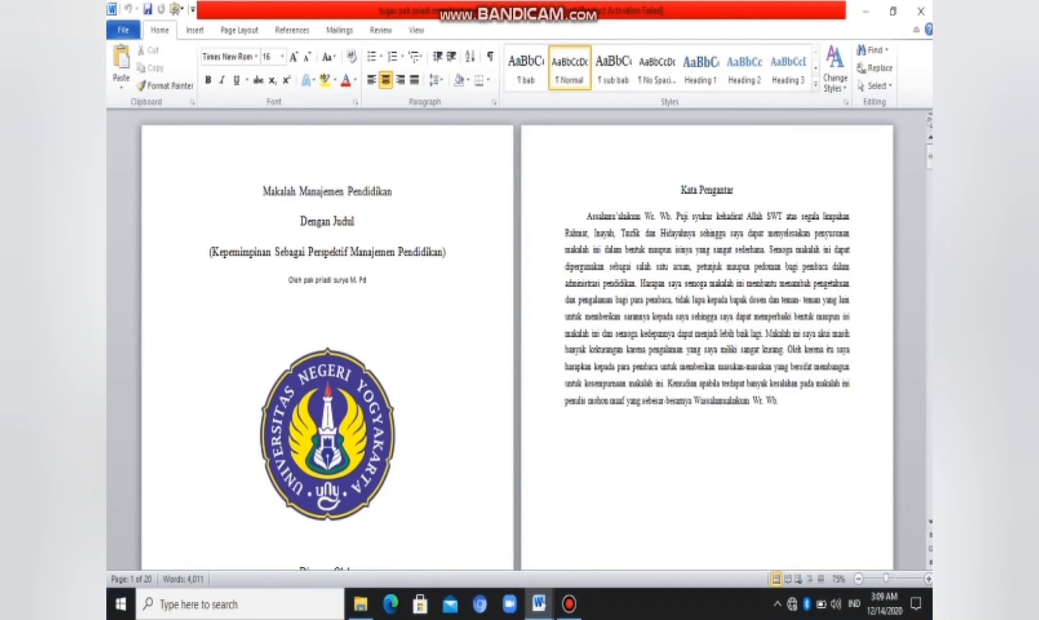
{"action": "left_click", "coordinate": [682, 190]}
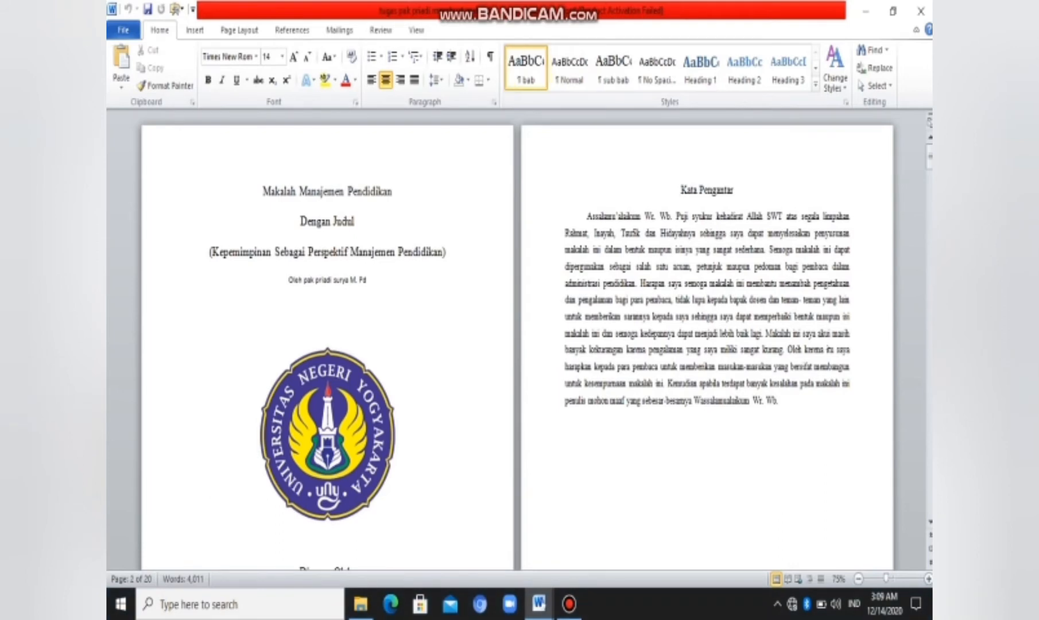
{"action": "double_click", "coordinate": [565, 159]}
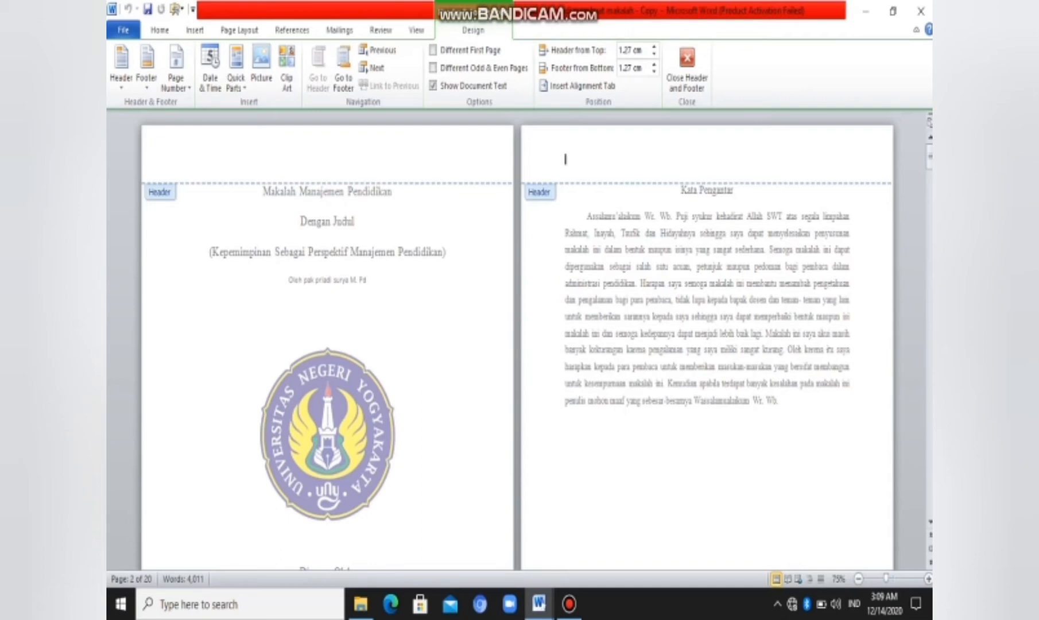
{"action": "left_click", "coordinate": [686, 68]}
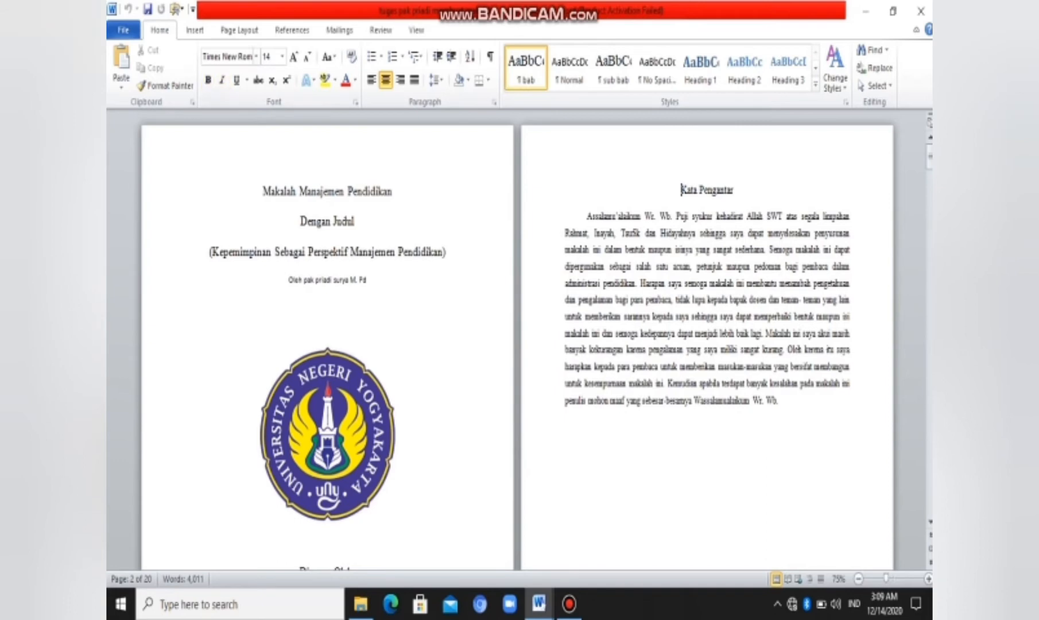
{"action": "left_click", "coordinate": [239, 30]}
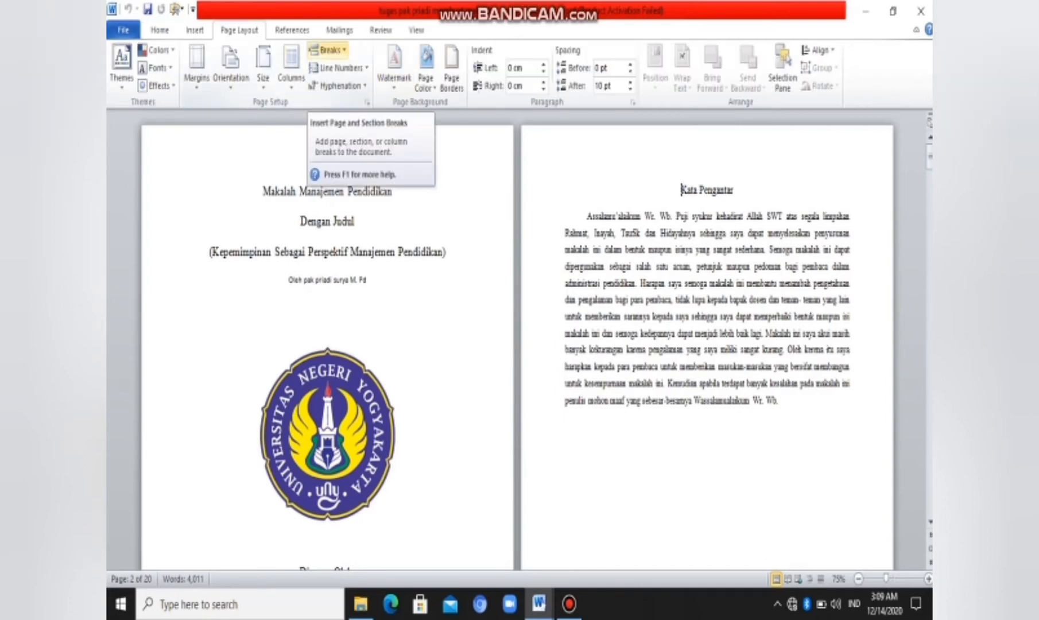
{"action": "left_click", "coordinate": [327, 50]}
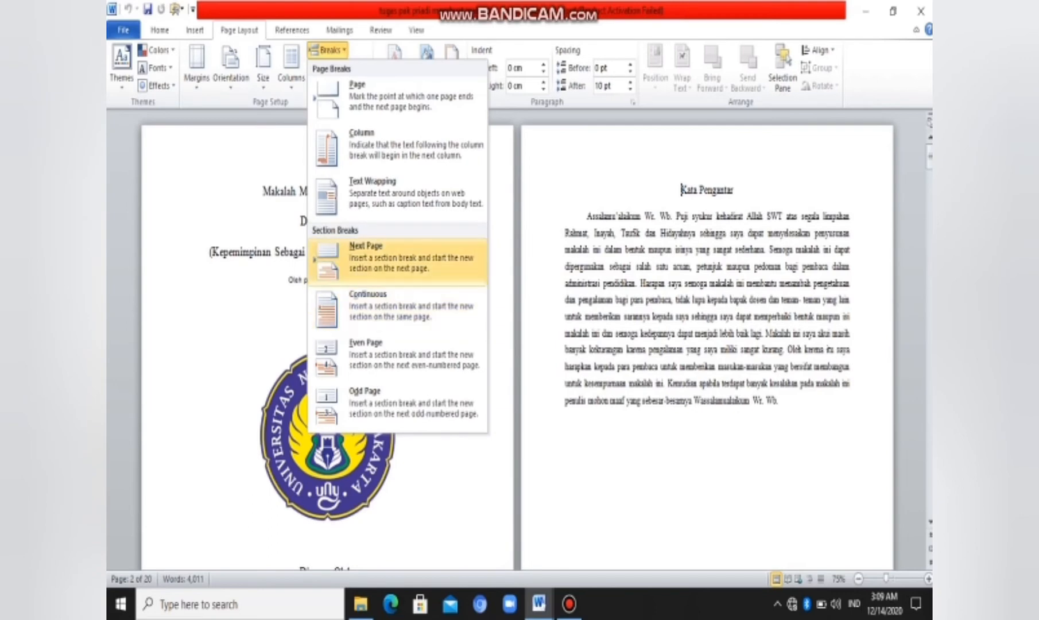
{"action": "left_click", "coordinate": [397, 262]}
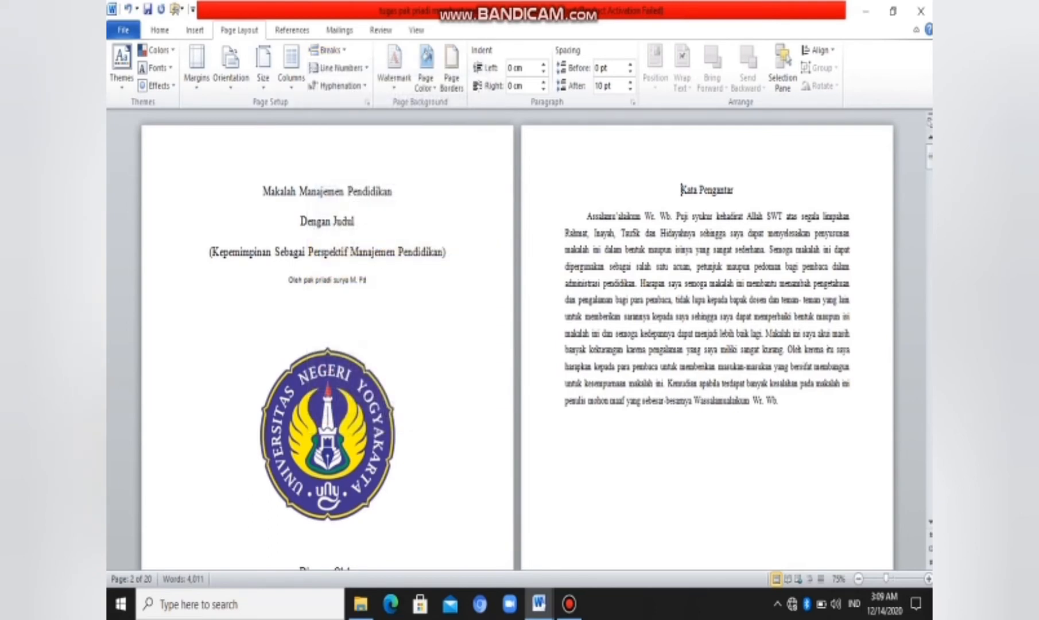
Unlink both the header and the footer of the Kata Pengantar section from the previous section.
{"action": "double_click", "coordinate": [564, 159]}
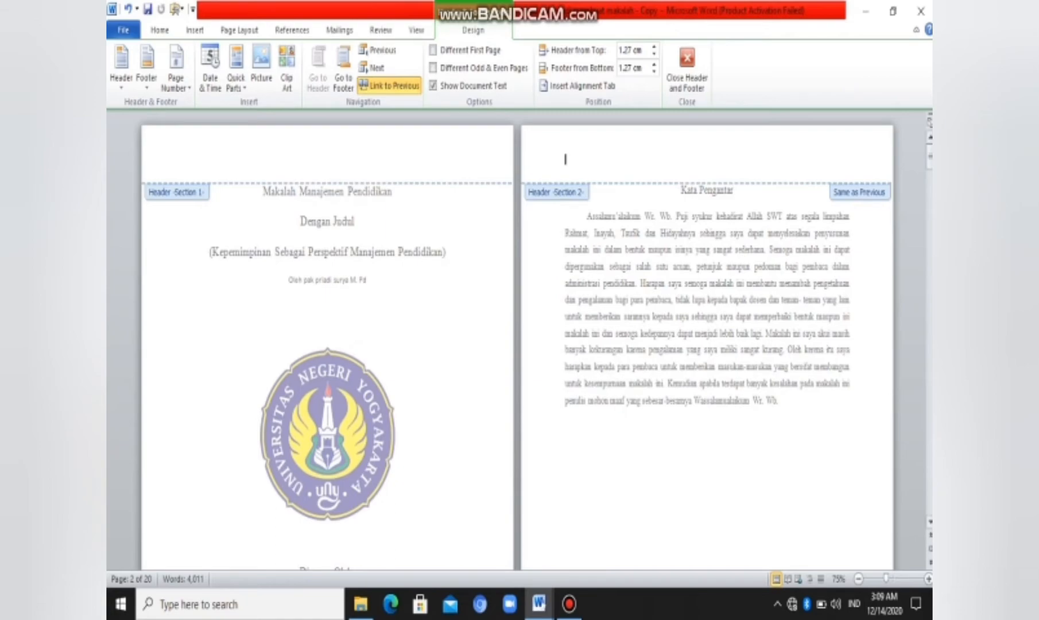
{"action": "scroll", "coordinate": [517, 345], "scroll_direction": "down", "scroll_amount": 10}
{"action": "left_click_drag", "start_coordinate": [930, 207], "coordinate": [930, 156]}
{"action": "scroll", "coordinate": [517, 344], "scroll_direction": "up", "scroll_amount": 5}
{"action": "scroll", "coordinate": [516, 345], "scroll_direction": "down", "scroll_amount": 6}
{"action": "scroll", "coordinate": [517, 344], "scroll_direction": "up", "scroll_amount": 8}
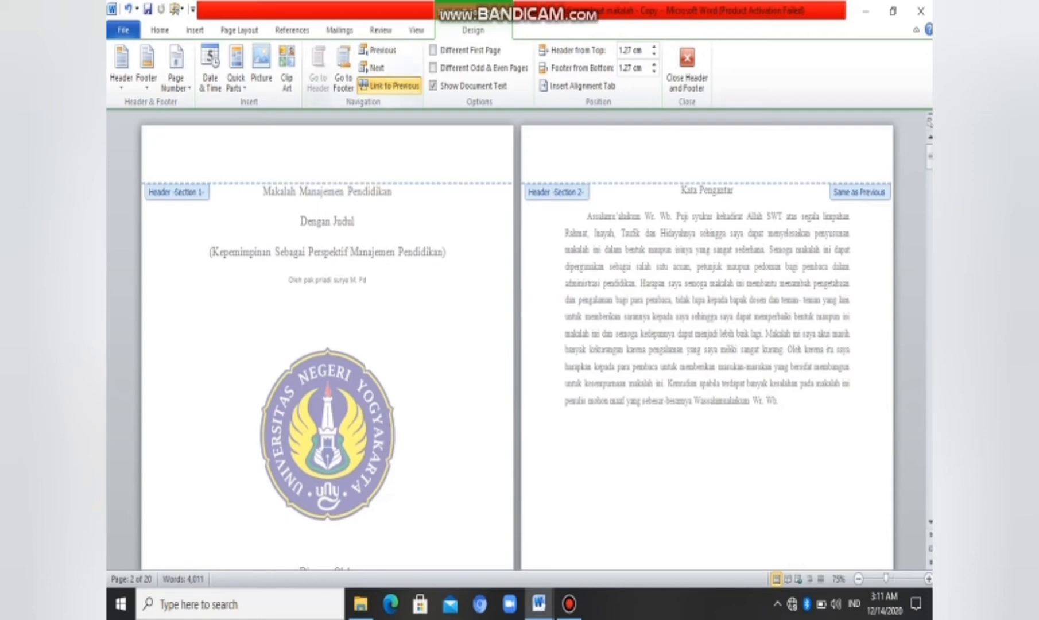
{"action": "left_click", "coordinate": [390, 86]}
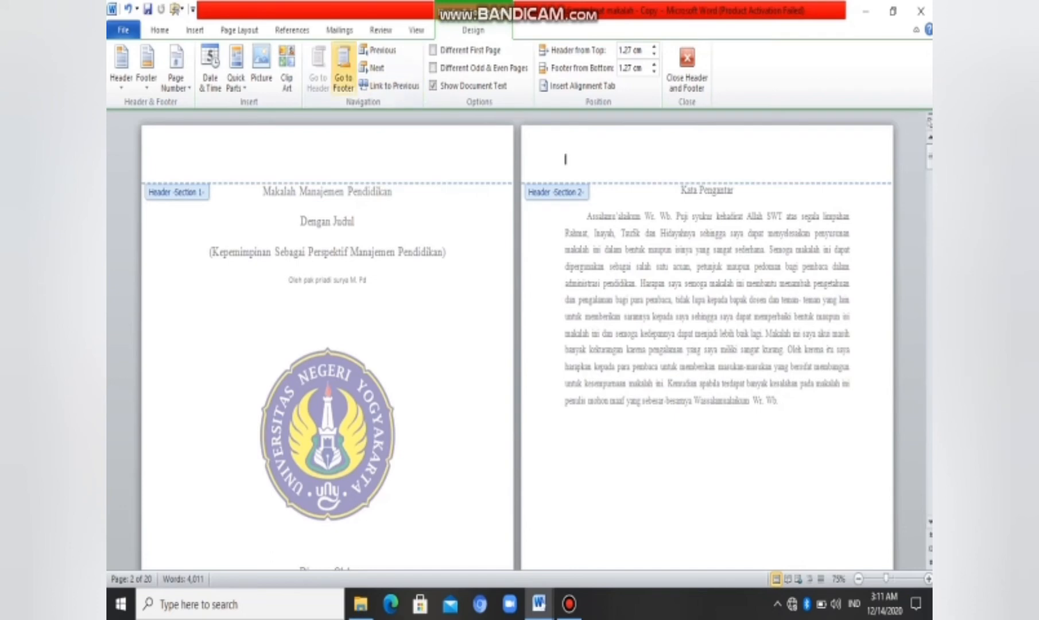
{"action": "left_click", "coordinate": [343, 71]}
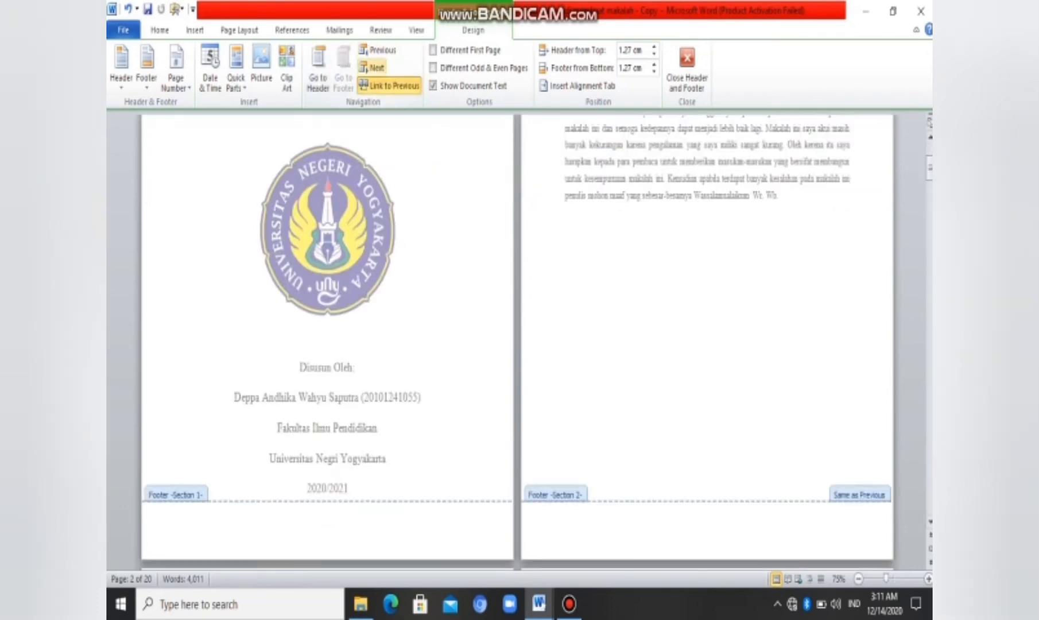
{"action": "left_click", "coordinate": [390, 86]}
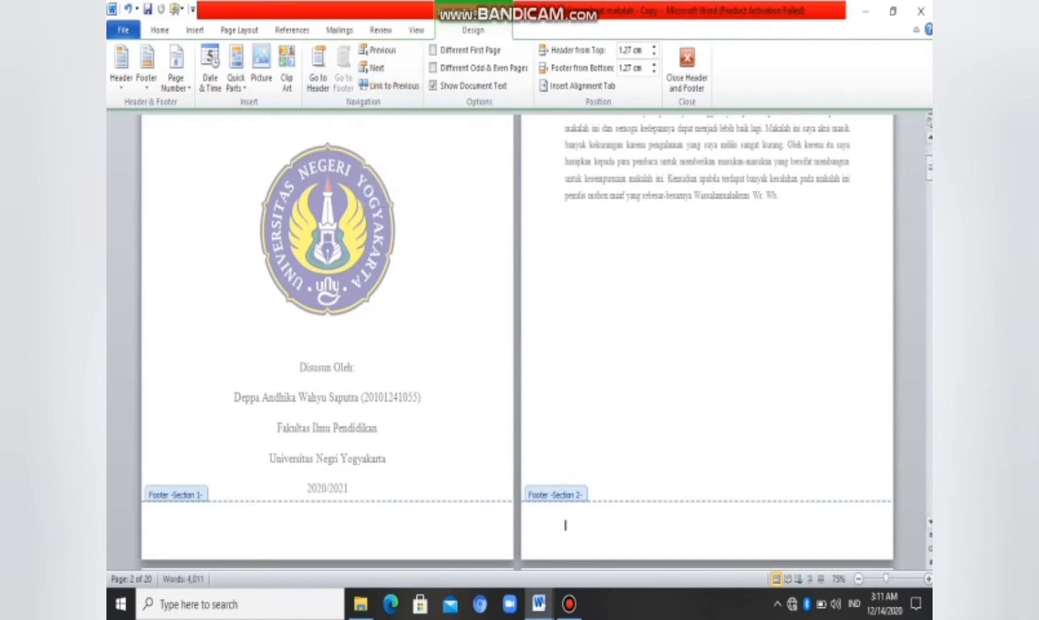
Check the header of the BAB I page and insert a Next Page section break before the BAB I heading.
{"action": "scroll", "coordinate": [517, 342], "scroll_direction": "down", "scroll_amount": 10}
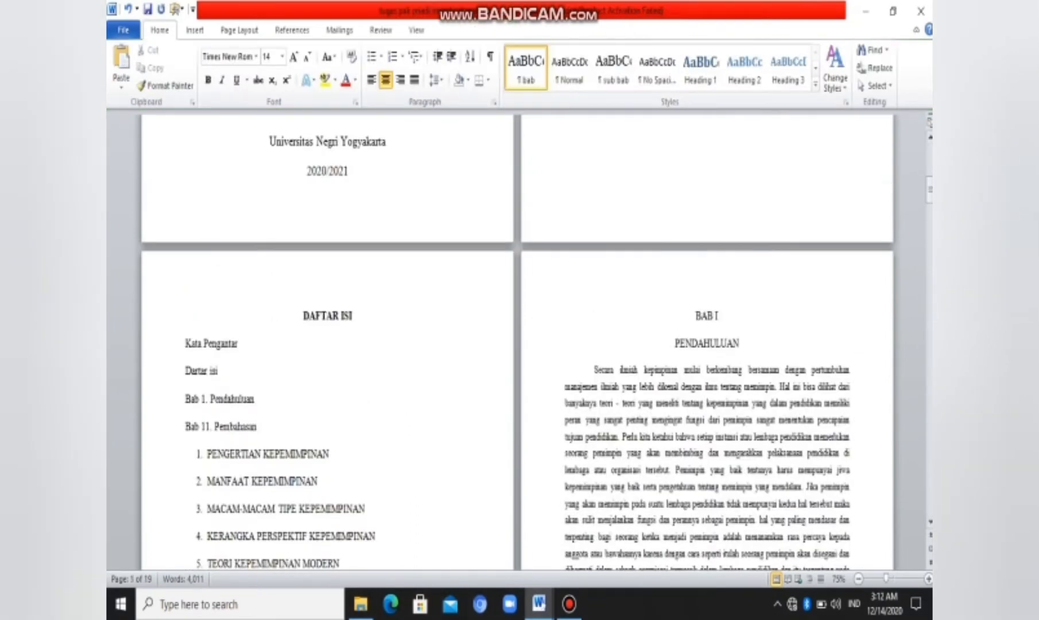
{"action": "double_click", "coordinate": [566, 285]}
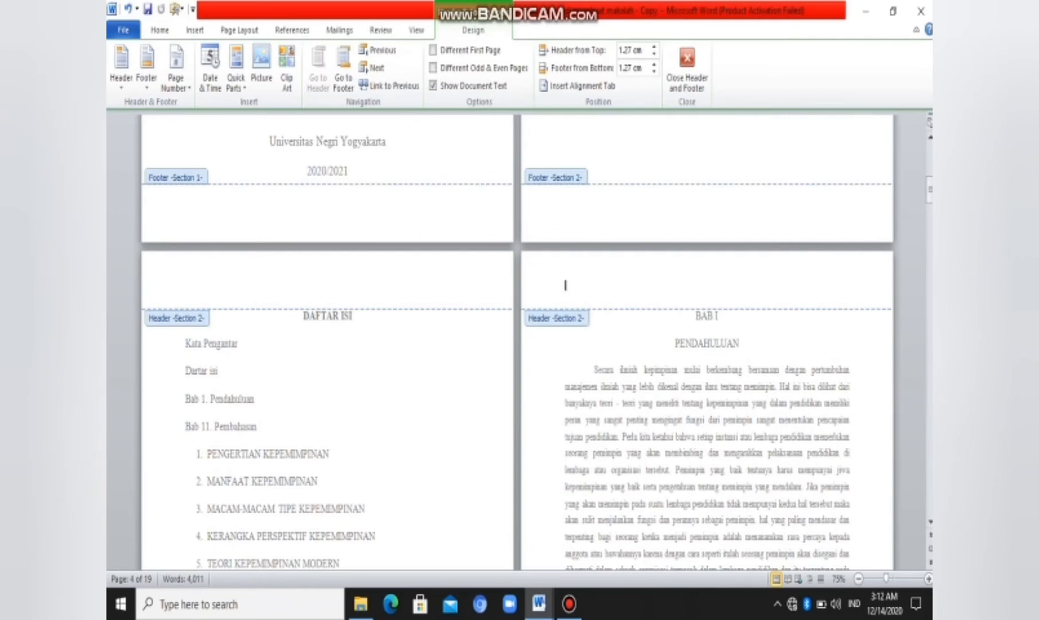
{"action": "key", "text": "Escape"}
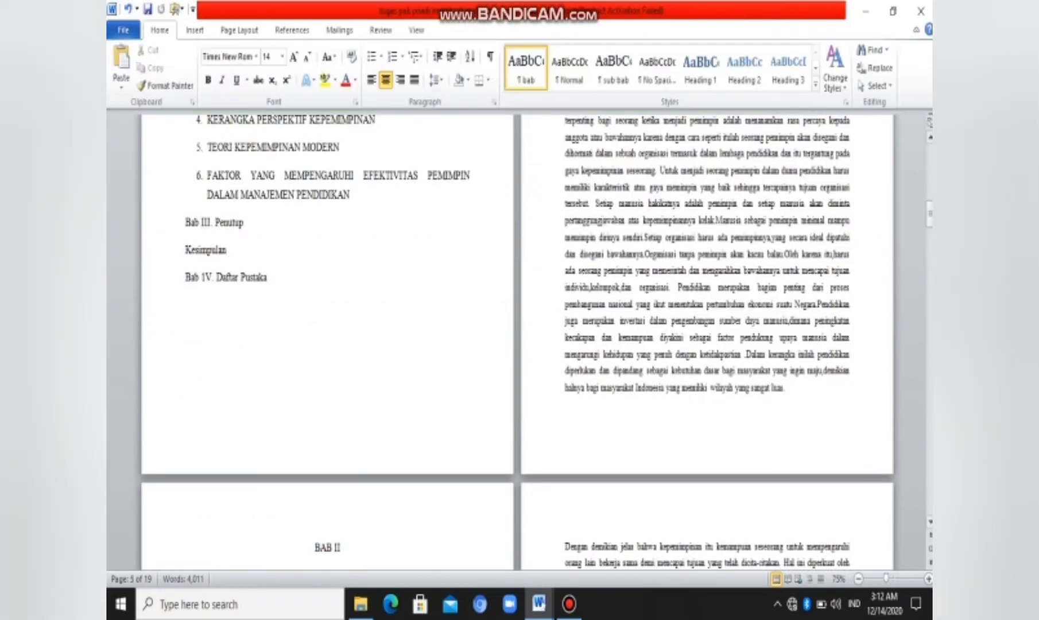
{"action": "left_click", "coordinate": [929, 163]}
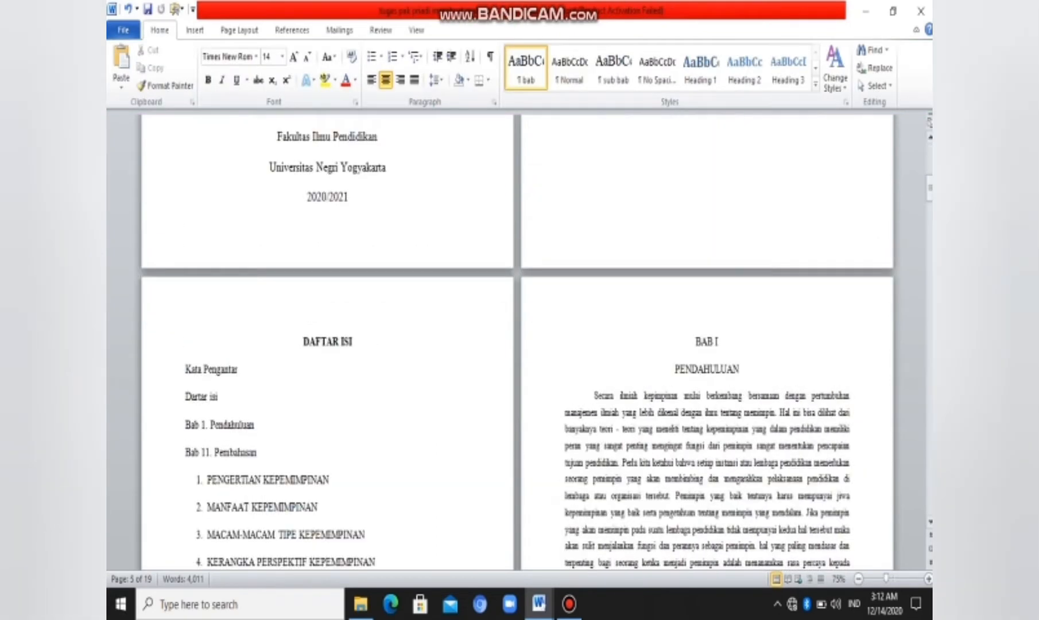
{"action": "left_click", "coordinate": [695, 342]}
{"action": "left_click", "coordinate": [239, 30]}
{"action": "left_click", "coordinate": [327, 50]}
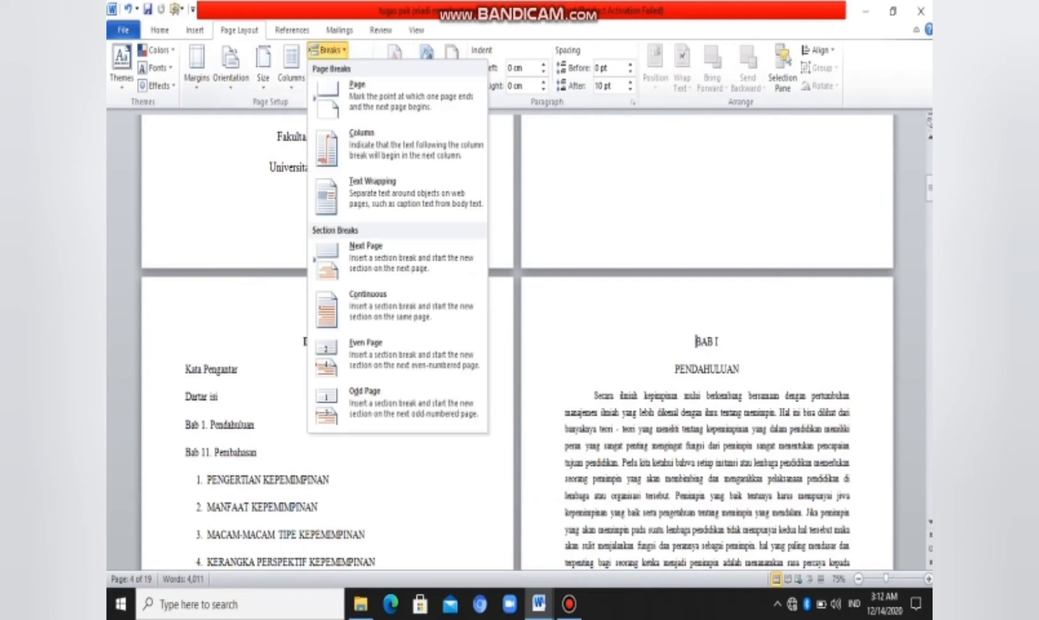
{"action": "left_click", "coordinate": [397, 262]}
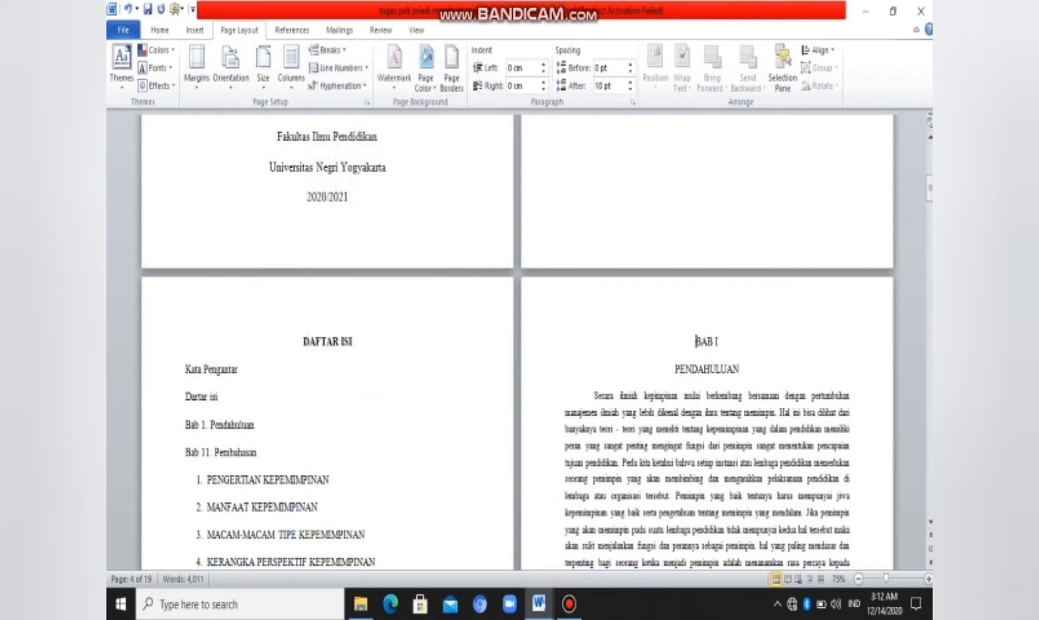
Unlink both the header and the footer of the BAB I section from the previous section.
{"action": "double_click", "coordinate": [649, 309]}
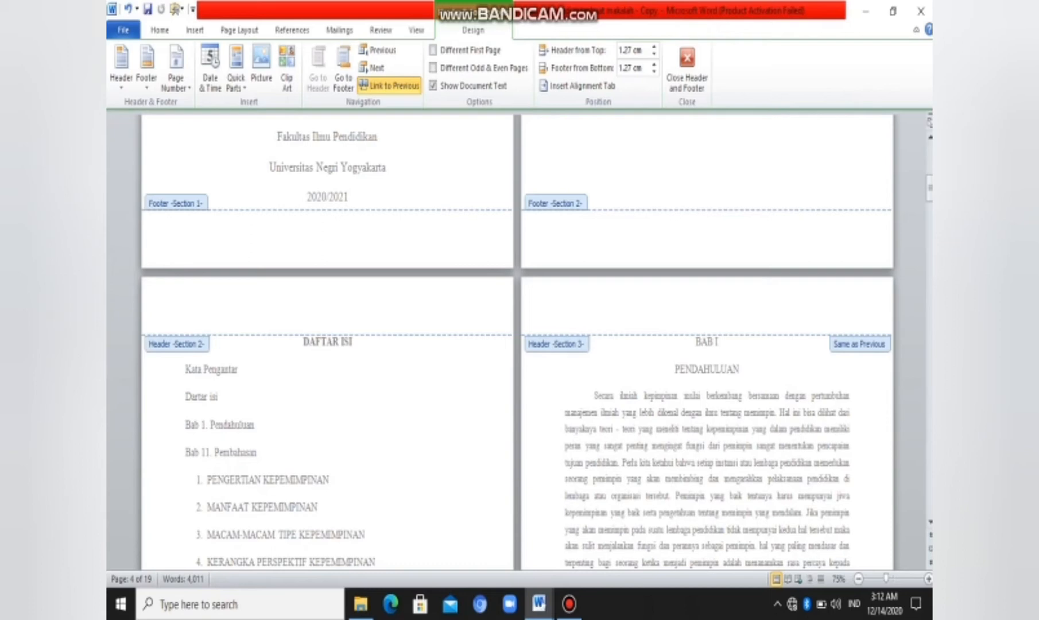
{"action": "left_click", "coordinate": [390, 85]}
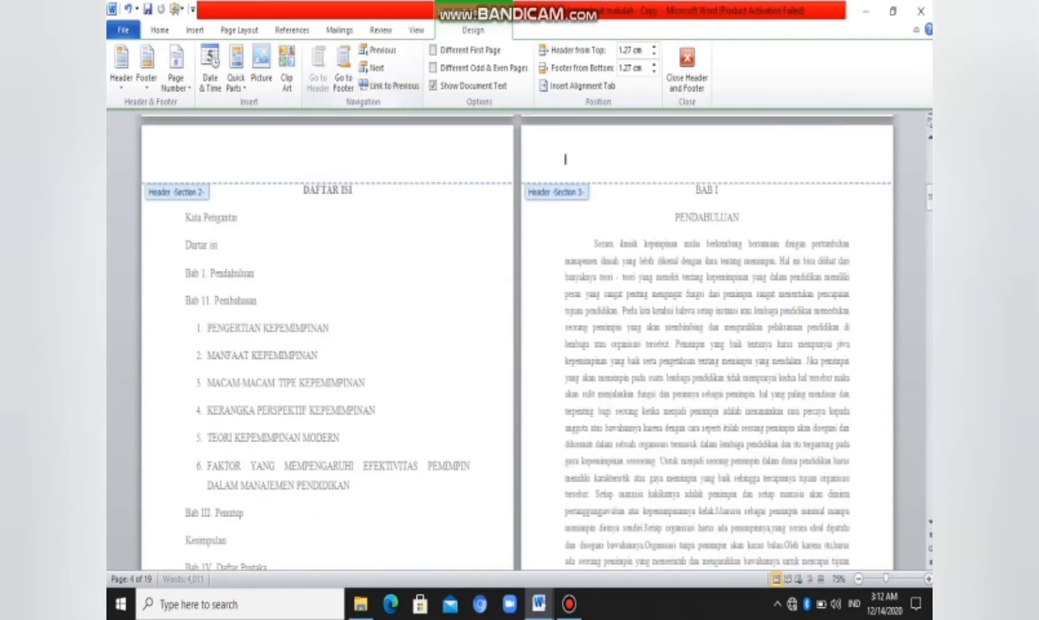
{"action": "left_click", "coordinate": [344, 72]}
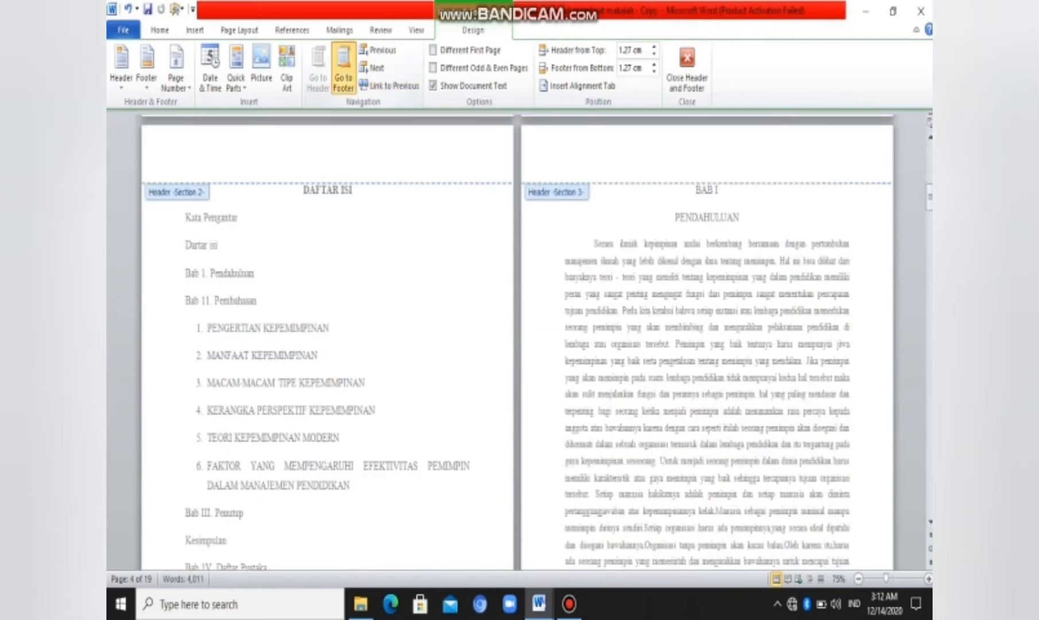
{"action": "left_click", "coordinate": [390, 86]}
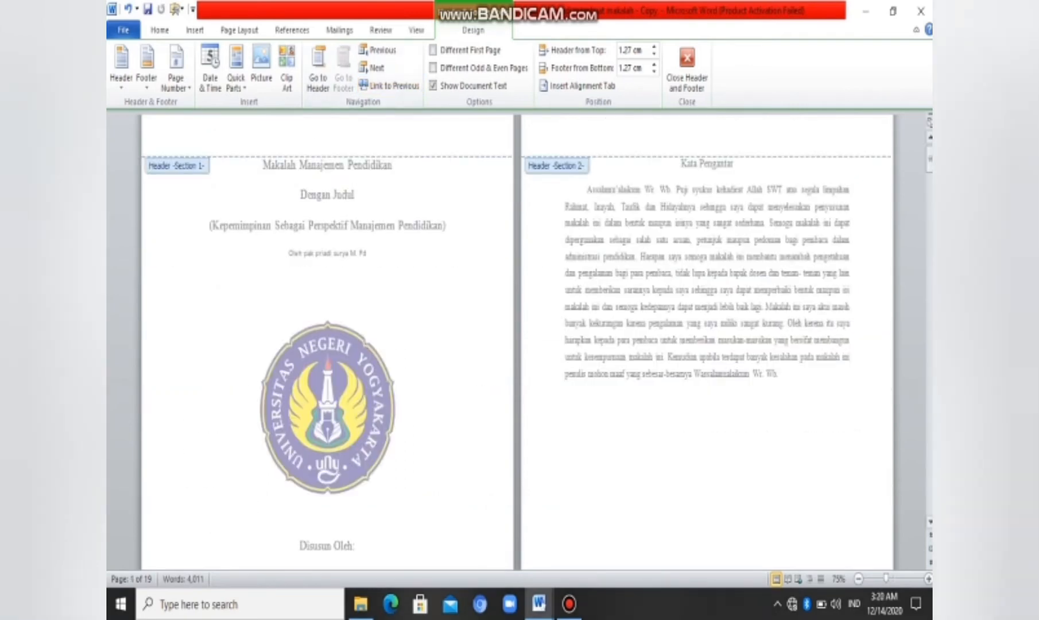
Examine the header and footer section labels and link status from Kata Pengantar through the opening pages of BAB II.
{"action": "left_click", "coordinate": [567, 133]}
{"action": "scroll", "coordinate": [516, 342], "scroll_direction": "down", "scroll_amount": 9}
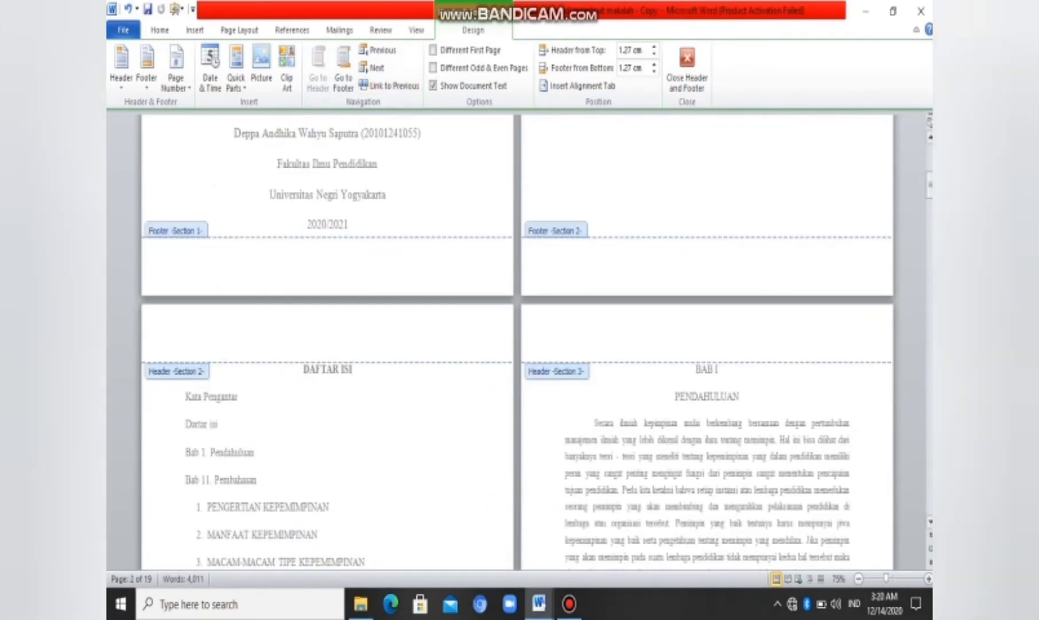
{"action": "scroll", "coordinate": [517, 343], "scroll_direction": "down", "scroll_amount": 7}
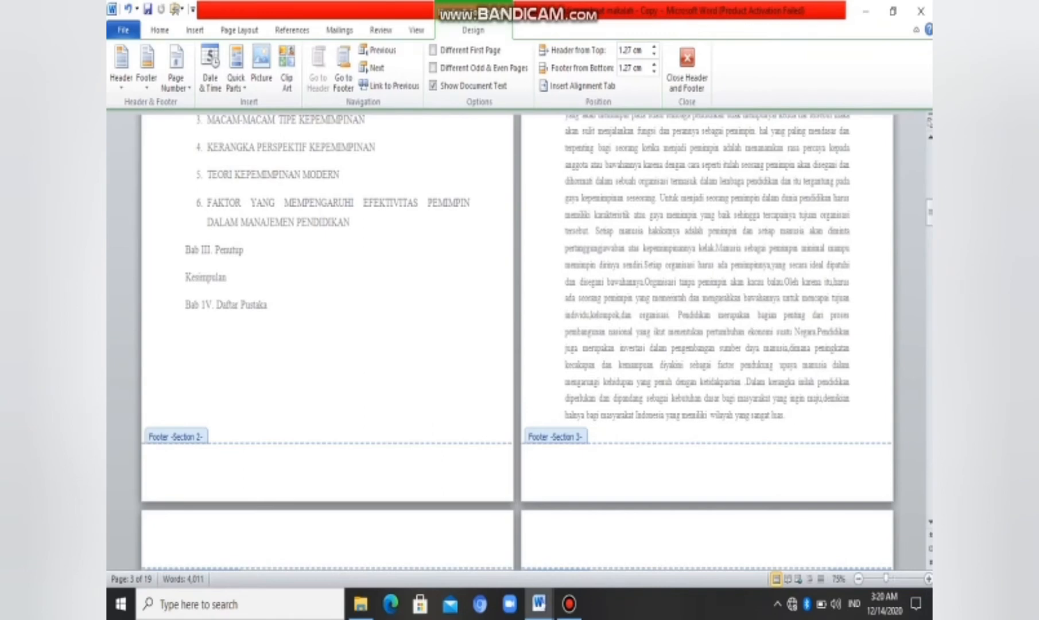
{"action": "scroll", "coordinate": [520, 342], "scroll_direction": "down", "scroll_amount": 7}
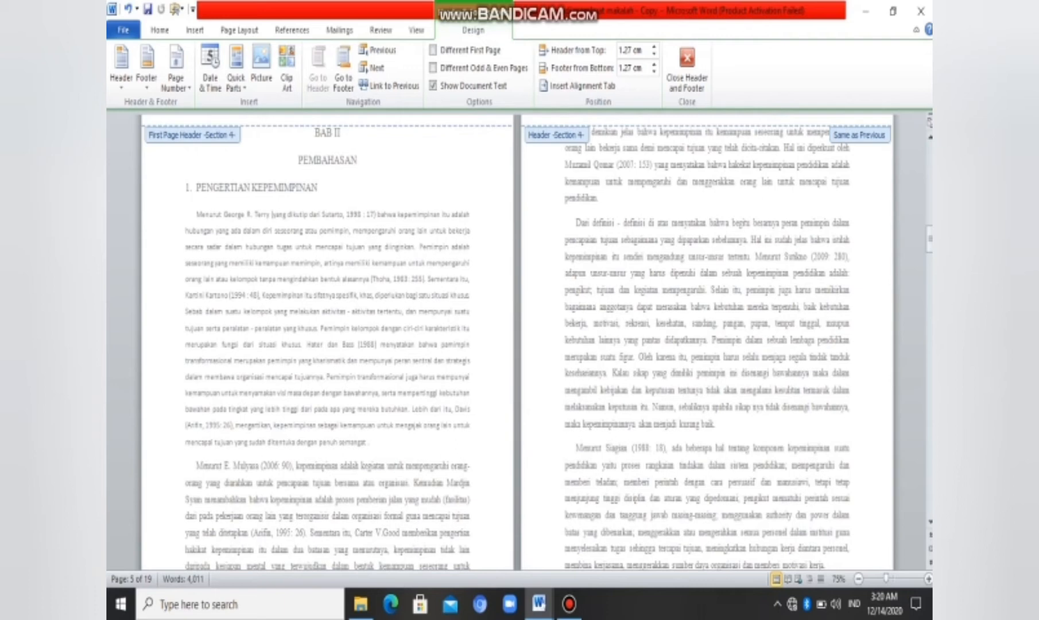
{"action": "scroll", "coordinate": [516, 344], "scroll_direction": "down", "scroll_amount": 5}
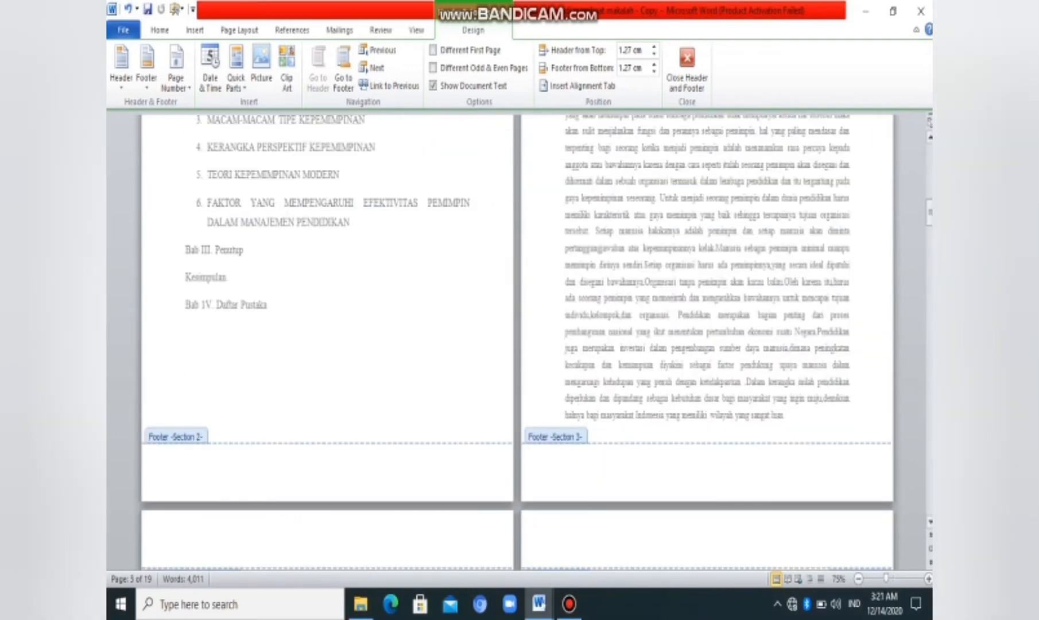
{"action": "scroll", "coordinate": [517, 345], "scroll_direction": "down", "scroll_amount": 5}
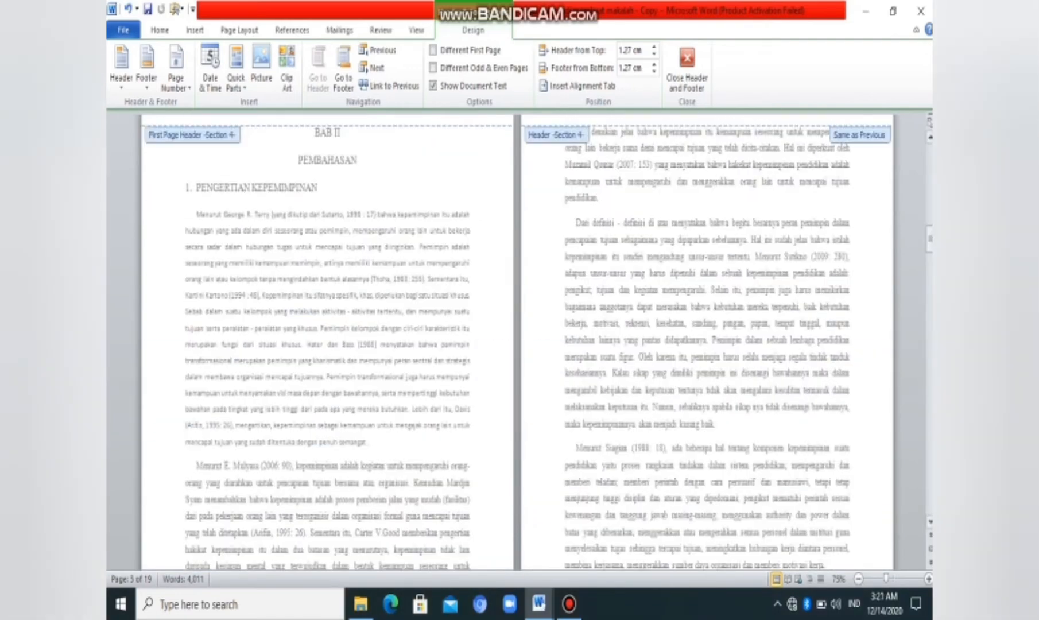
{"action": "scroll", "coordinate": [517, 344], "scroll_direction": "up", "scroll_amount": 5}
{"action": "left_click_drag", "start_coordinate": [929, 213], "coordinate": [930, 239]}
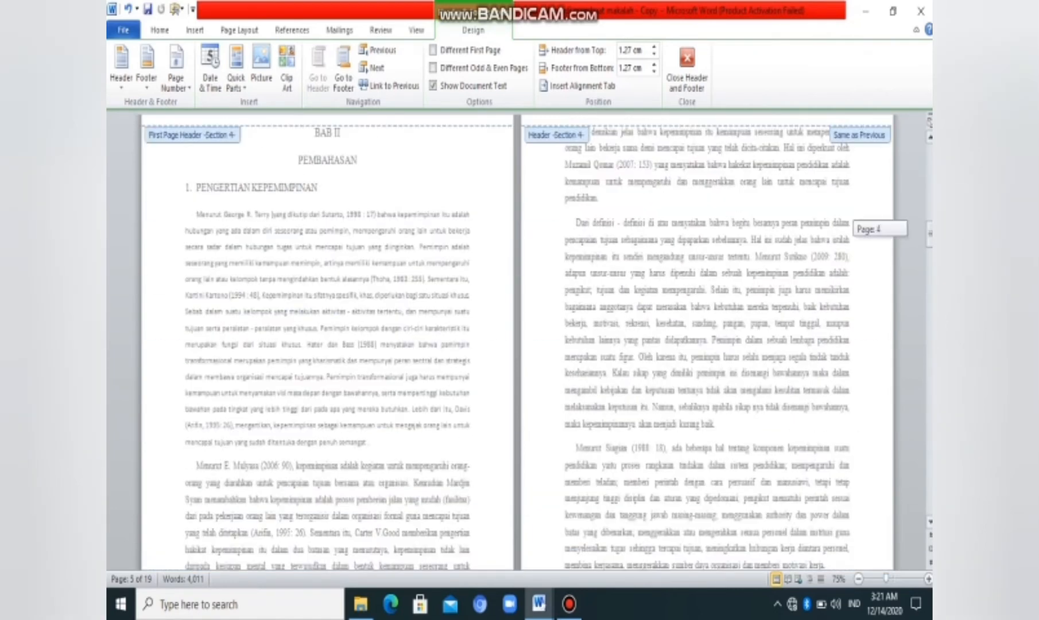
{"action": "left_click_drag", "start_coordinate": [929, 234], "coordinate": [929, 230]}
Examine the header and footer section labels and link status from the rest of BAB II through BAB III and Daftar Pustaka.
{"action": "scroll", "coordinate": [519, 342], "scroll_direction": "down", "scroll_amount": 8}
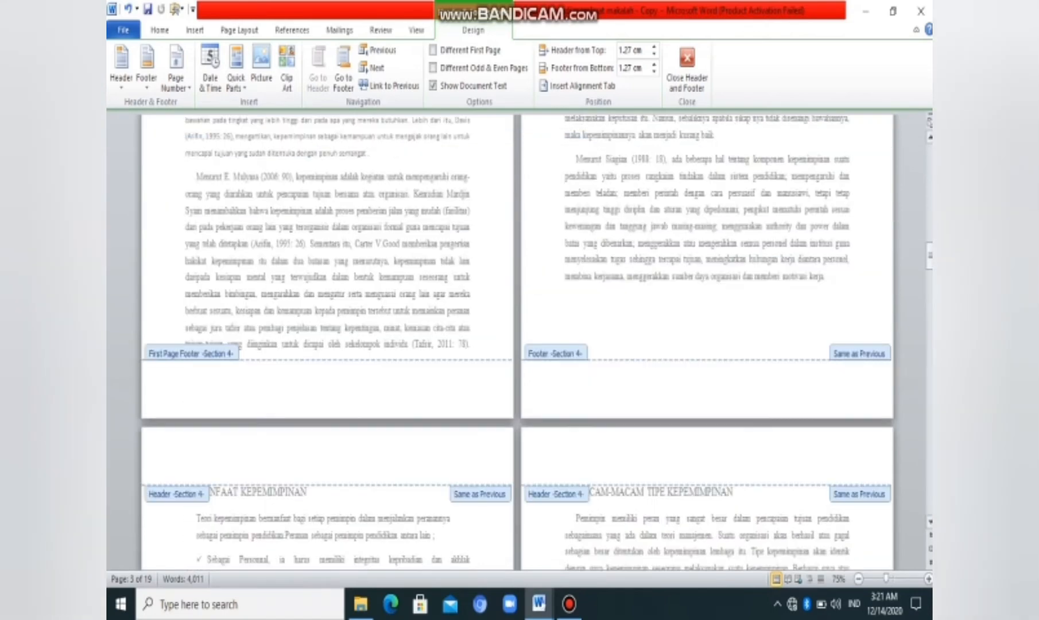
{"action": "scroll", "coordinate": [519, 342], "scroll_direction": "down", "scroll_amount": 8}
{"action": "scroll", "coordinate": [519, 342], "scroll_direction": "down", "scroll_amount": 20}
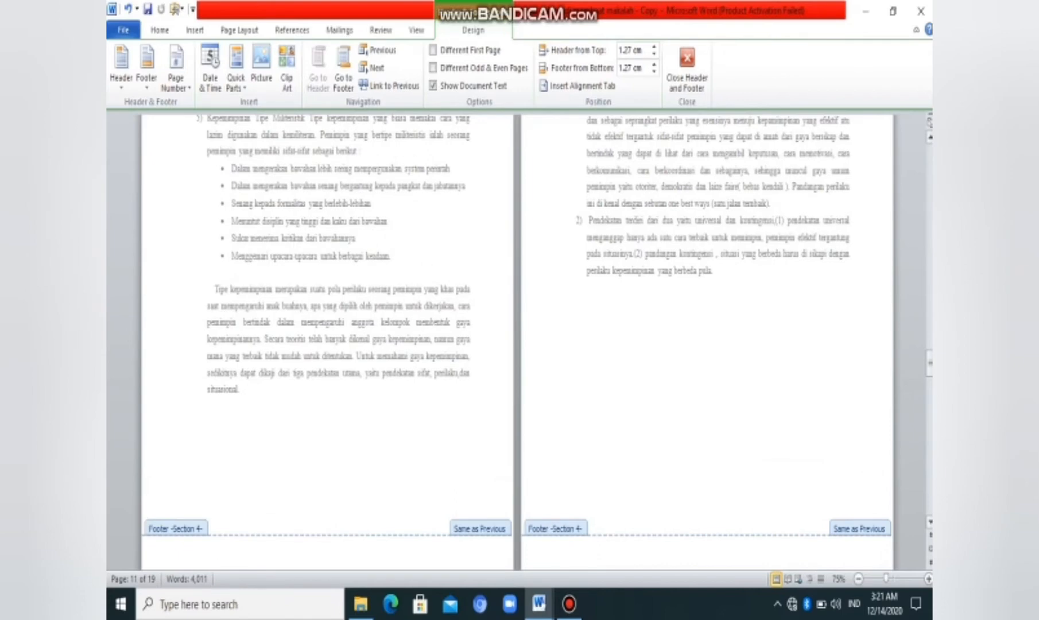
{"action": "scroll", "coordinate": [519, 342], "scroll_direction": "down", "scroll_amount": 15}
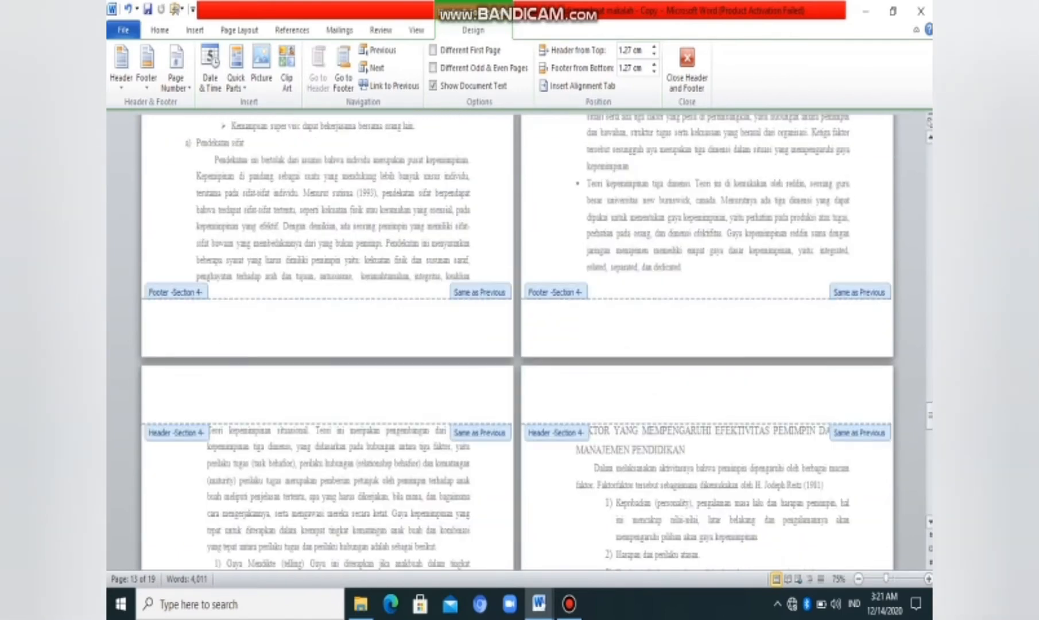
{"action": "scroll", "coordinate": [519, 342], "scroll_direction": "down", "scroll_amount": 12}
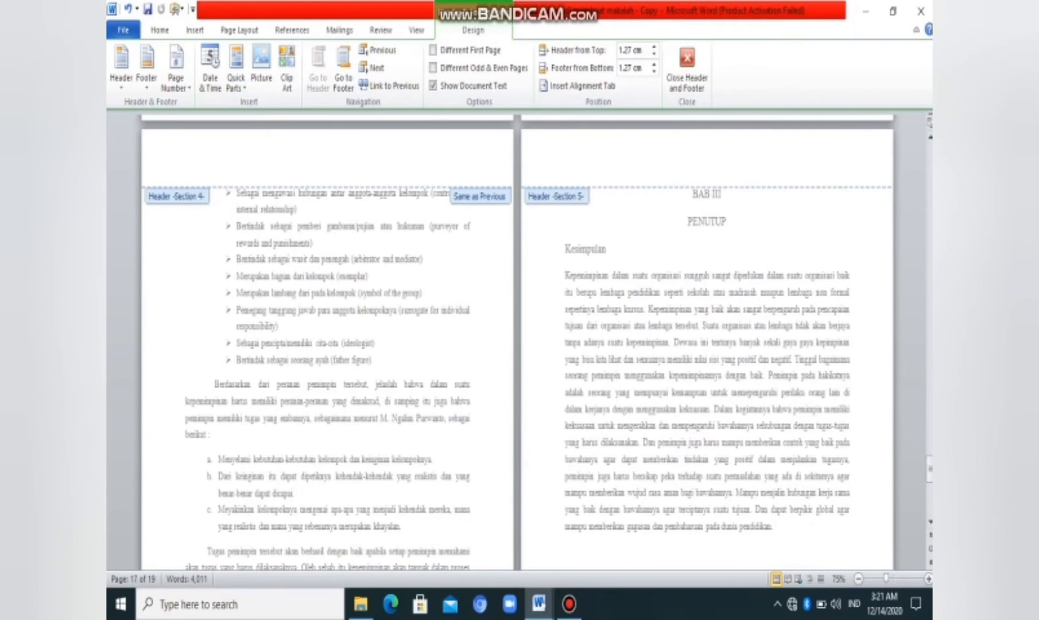
{"action": "scroll", "coordinate": [519, 342], "scroll_direction": "down", "scroll_amount": 5}
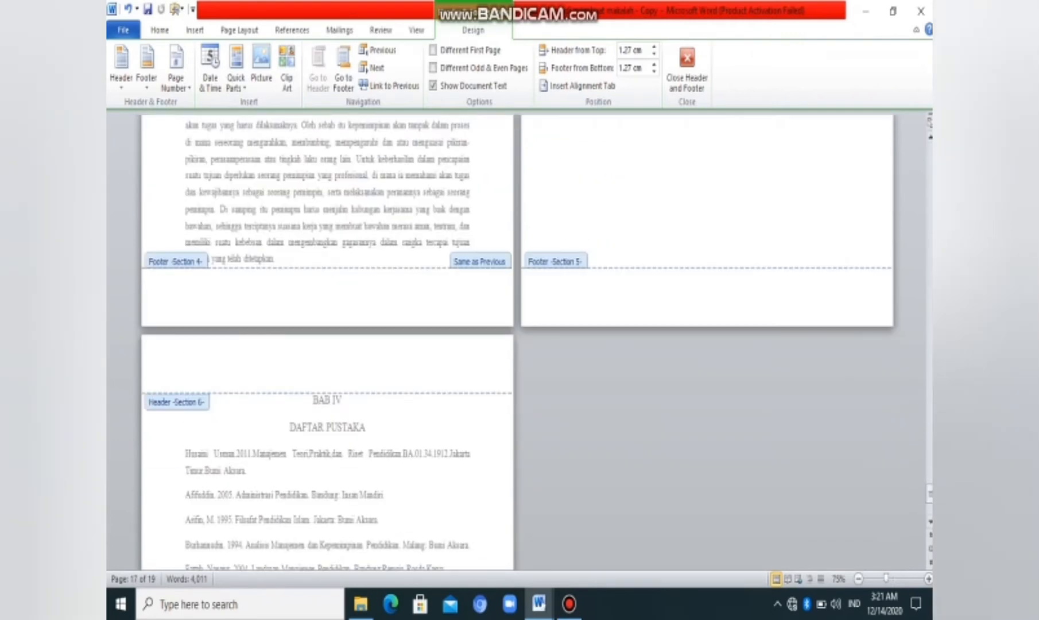
{"action": "scroll", "coordinate": [519, 342], "scroll_direction": "down", "scroll_amount": 5}
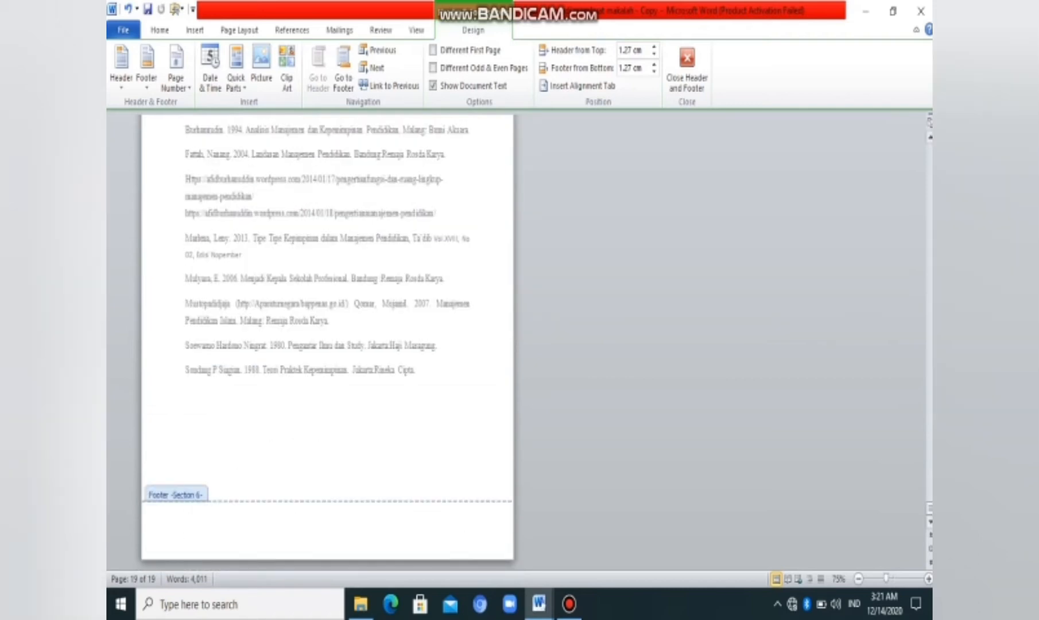
{"action": "scroll", "coordinate": [519, 342], "scroll_direction": "up", "scroll_amount": 10}
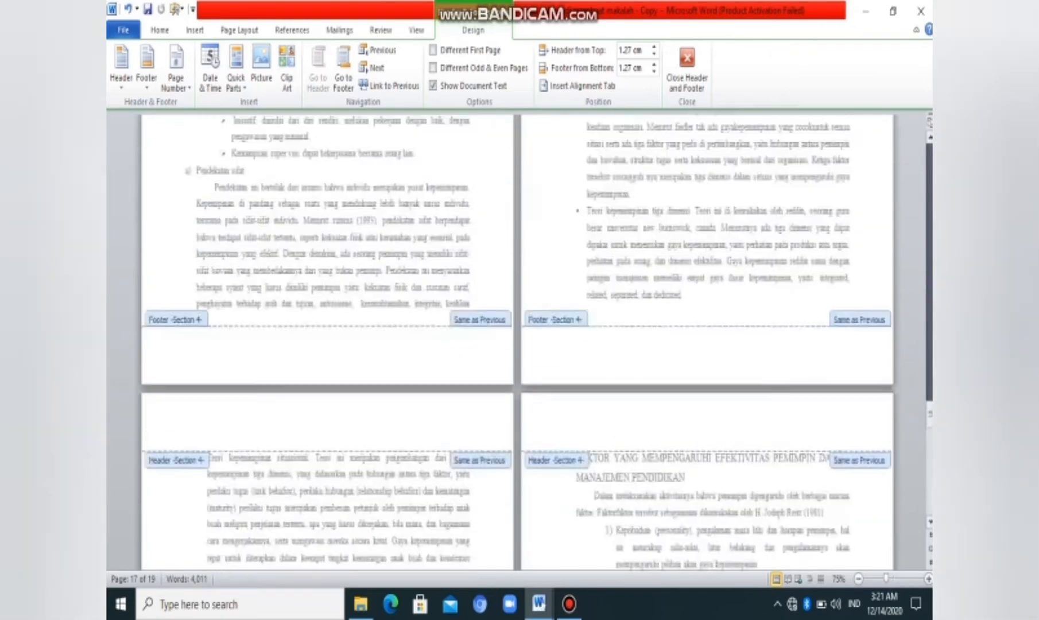
Insert a centred Plain Number 2 page number at the bottom of the Kata Pengantar section's pages.
{"action": "left_click", "coordinate": [930, 228]}
{"action": "left_click_drag", "start_coordinate": [929, 229], "coordinate": [929, 152]}
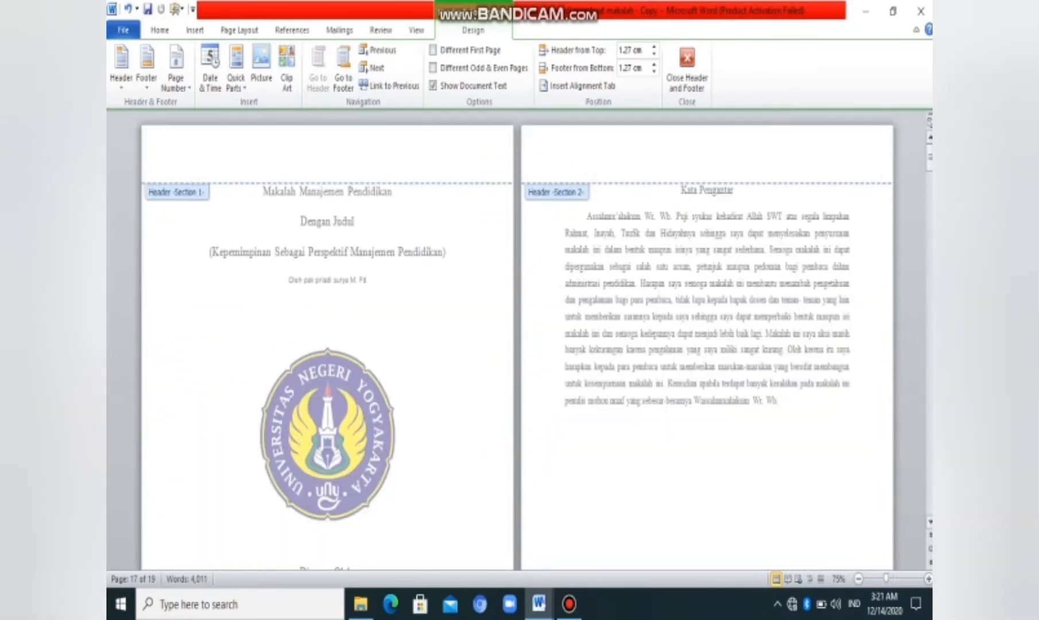
{"action": "scroll", "coordinate": [517, 344], "scroll_direction": "down", "scroll_amount": 10}
{"action": "left_click_drag", "start_coordinate": [930, 184], "coordinate": [930, 157]}
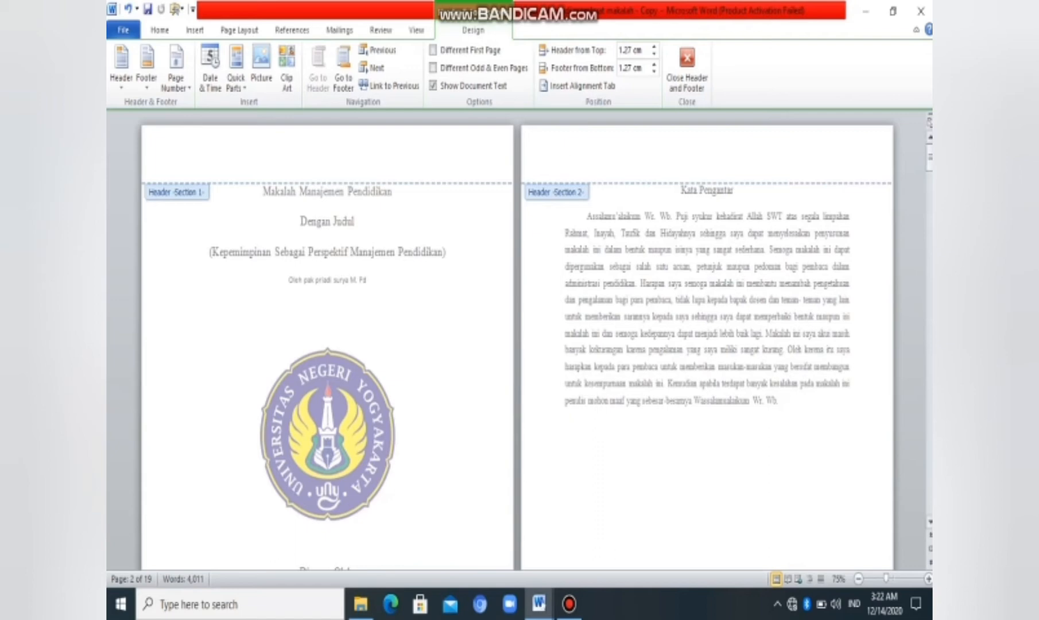
{"action": "left_click_drag", "start_coordinate": [929, 154], "coordinate": [930, 180]}
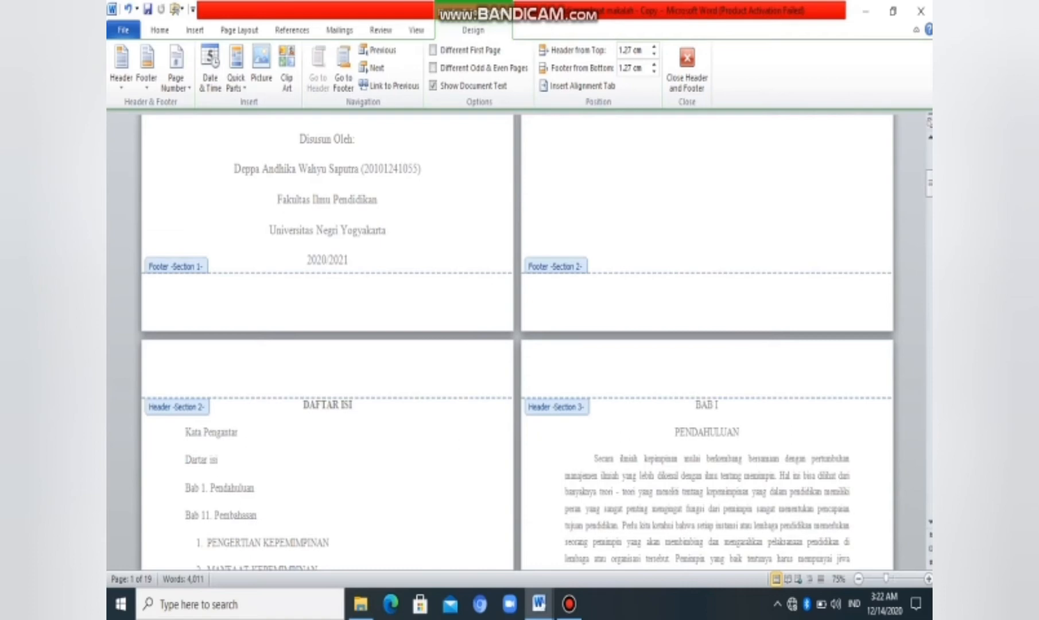
{"action": "left_click", "coordinate": [566, 297]}
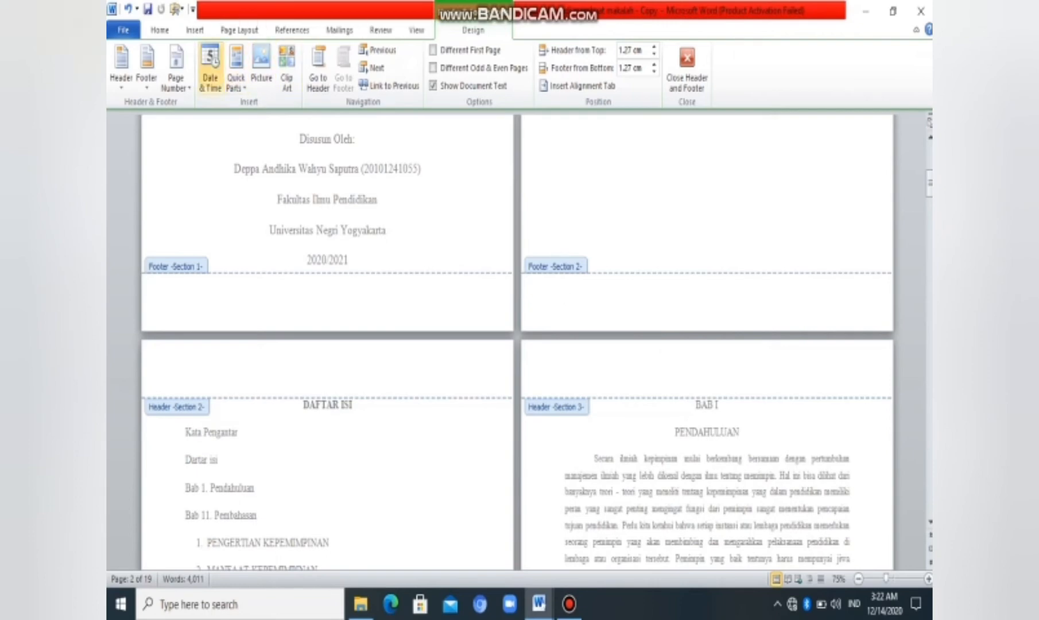
{"action": "left_click", "coordinate": [176, 69]}
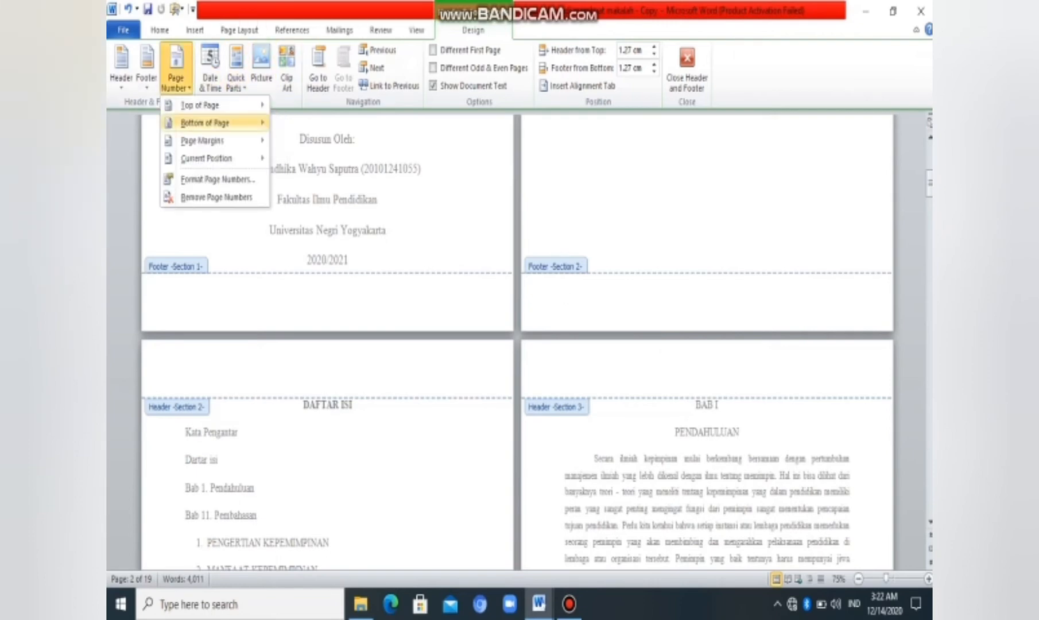
{"action": "mouse_move", "coordinate": [205, 123]}
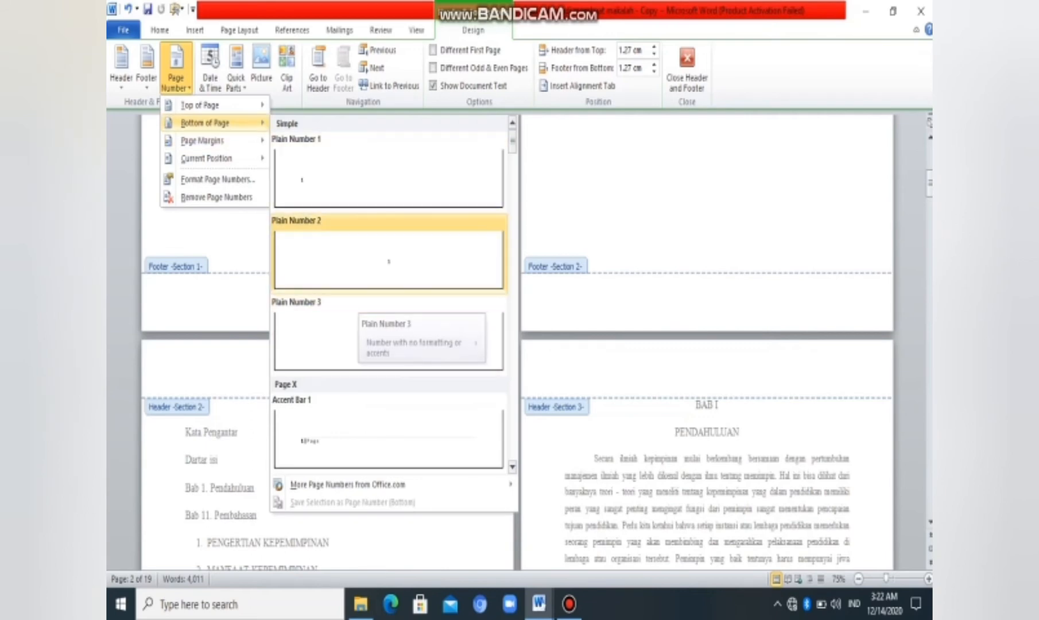
{"action": "left_click", "coordinate": [361, 269]}
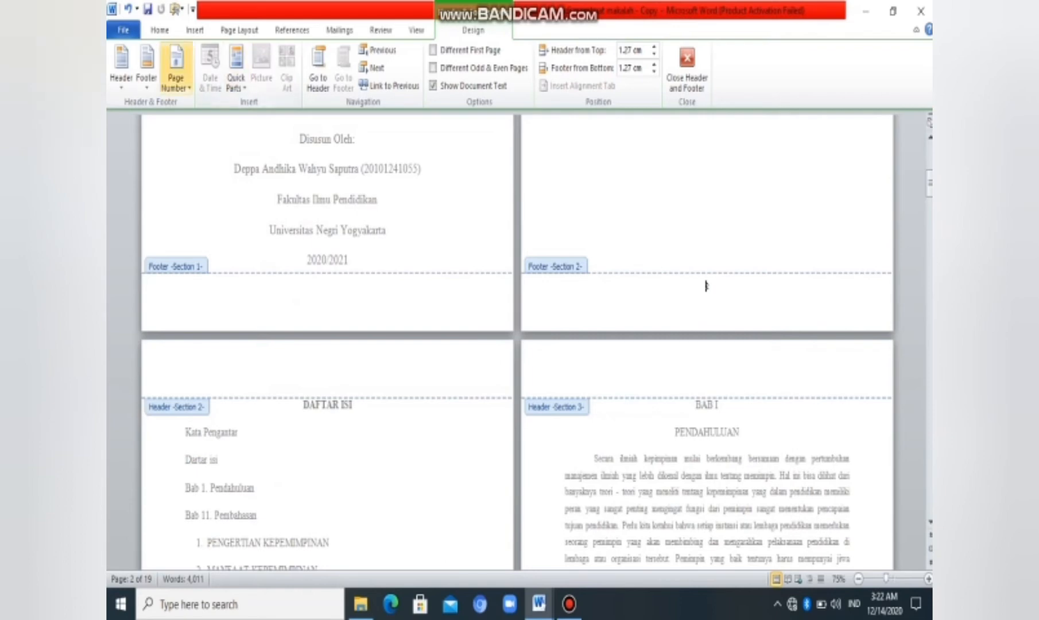
Format the Kata Pengantar section's page numbers as i, ii, iii and start them at i.
{"action": "left_click", "coordinate": [176, 71]}
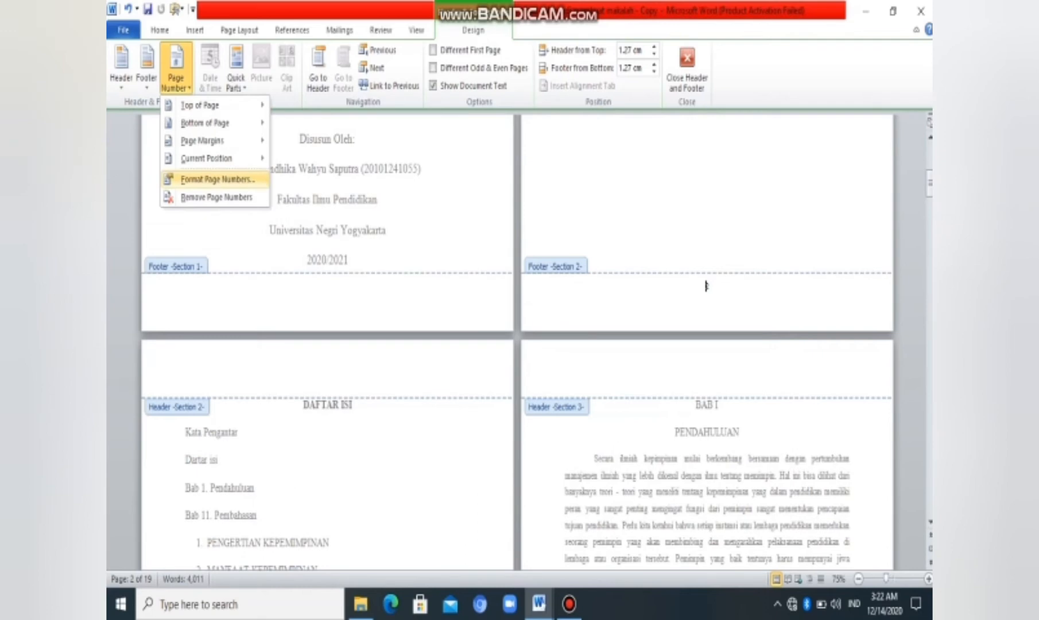
{"action": "left_click", "coordinate": [217, 179]}
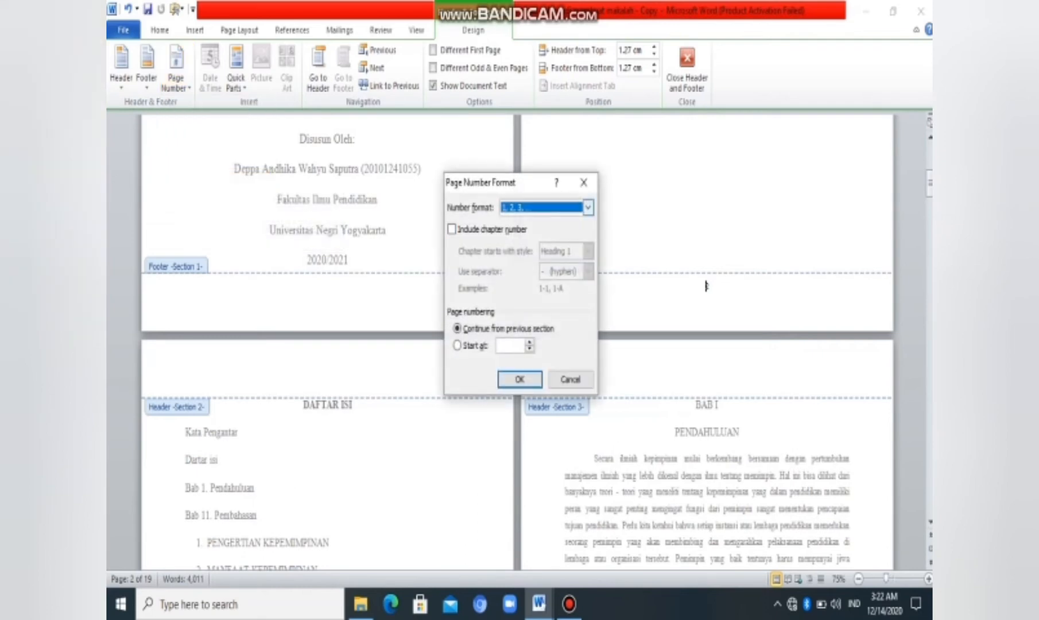
{"action": "left_click", "coordinate": [588, 208]}
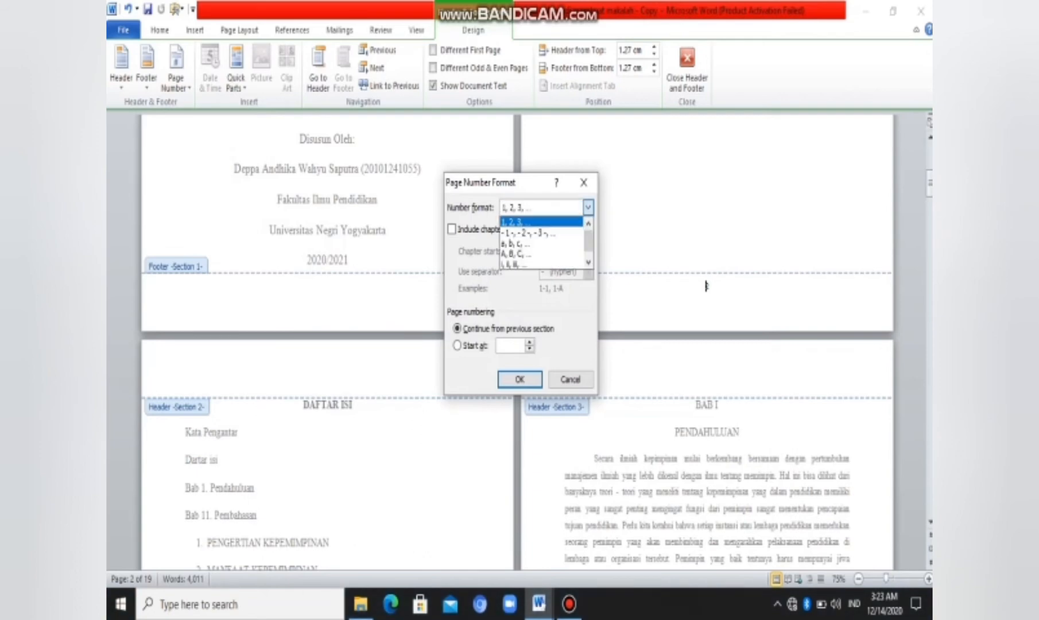
{"action": "key", "text": "Down"}
{"action": "key", "text": "Down"}
{"action": "key", "text": "Down"}
{"action": "key", "text": "Down"}
{"action": "key", "text": "Return"}
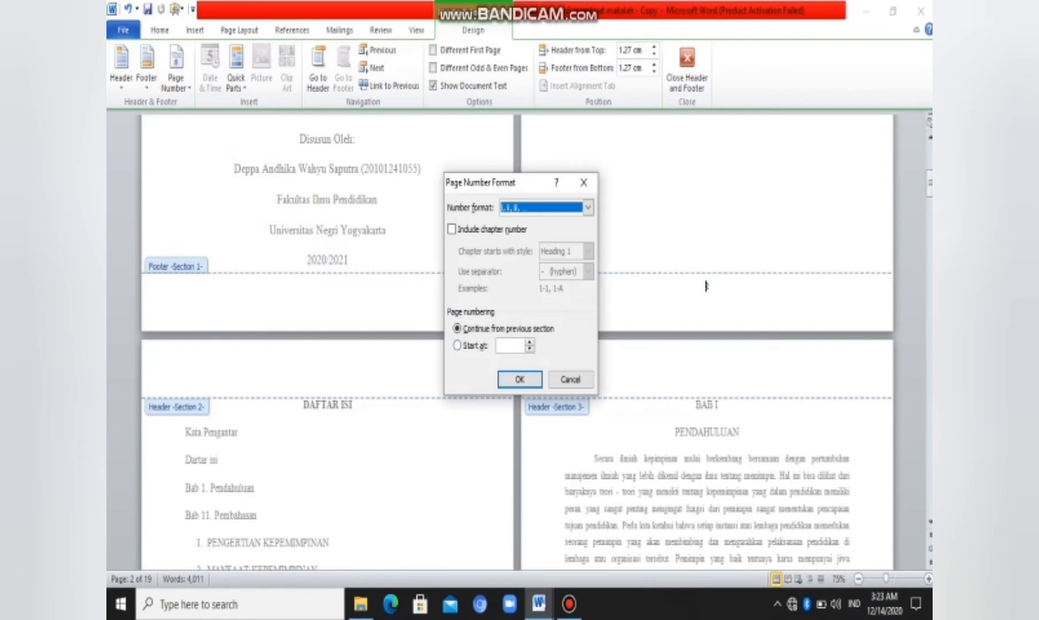
{"action": "left_click", "coordinate": [458, 345]}
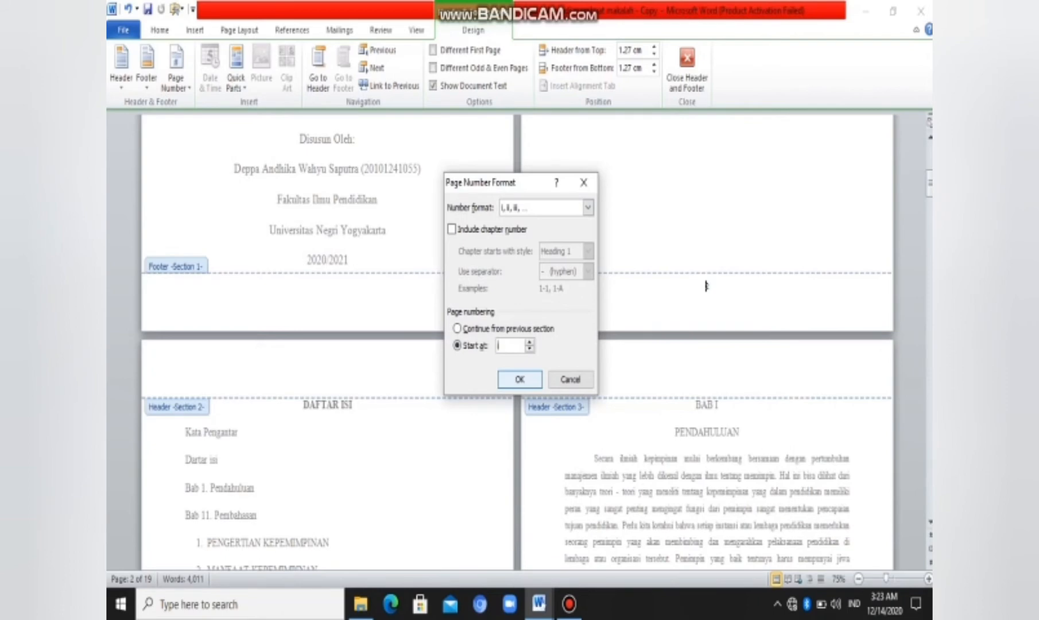
{"action": "key", "text": "Return"}
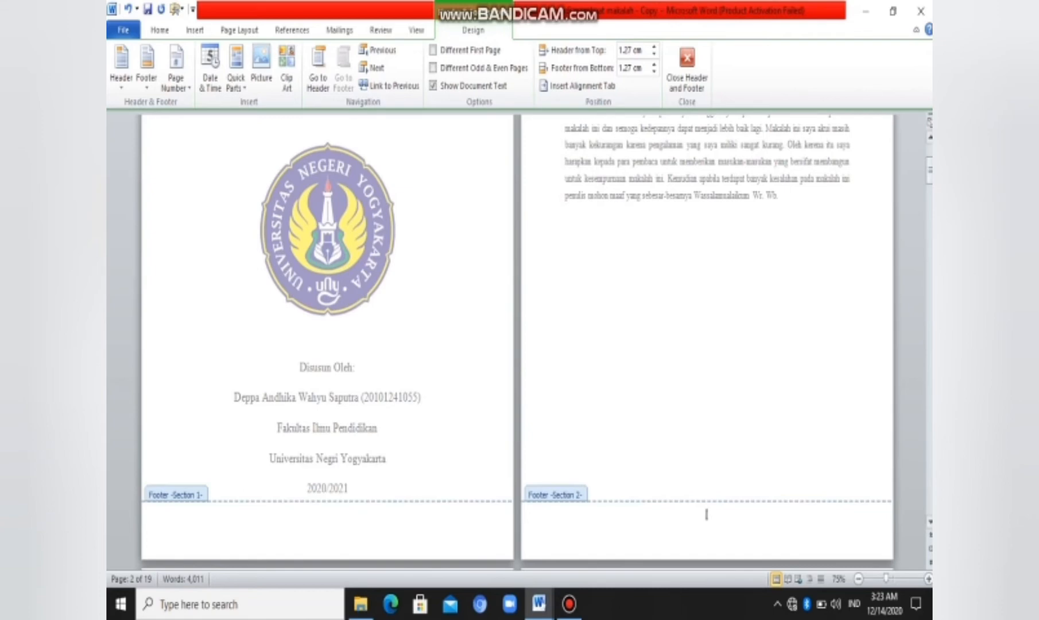
Insert a centred Plain Number 2 page number at the bottom of the BAB I page.
{"action": "scroll", "coordinate": [517, 344], "scroll_direction": "down", "scroll_amount": 6}
{"action": "scroll", "coordinate": [517, 345], "scroll_direction": "down", "scroll_amount": 10}
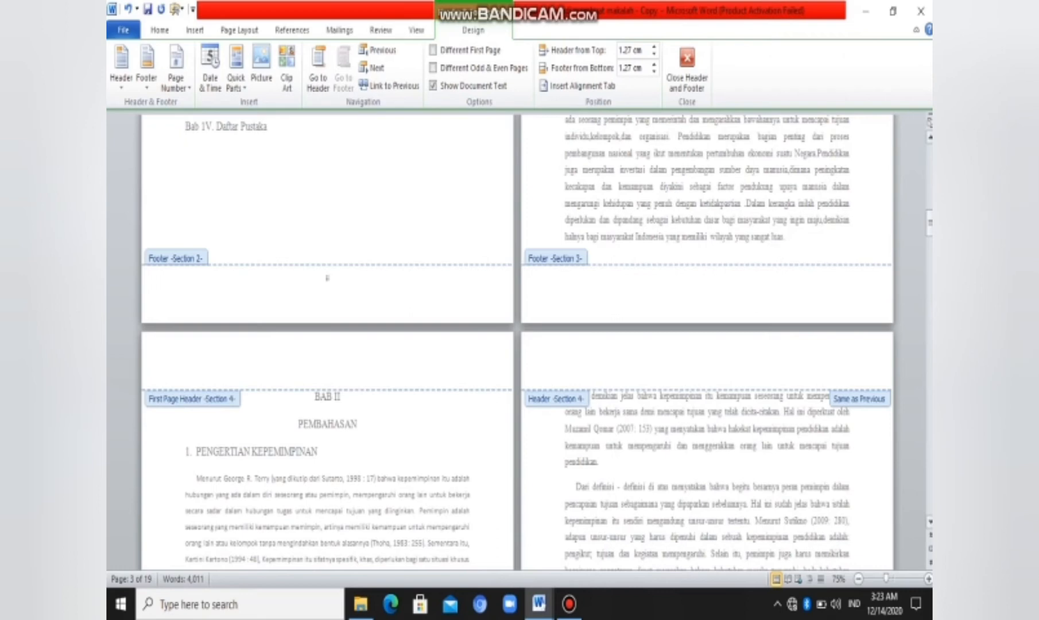
{"action": "scroll", "coordinate": [516, 345], "scroll_direction": "up", "scroll_amount": 8}
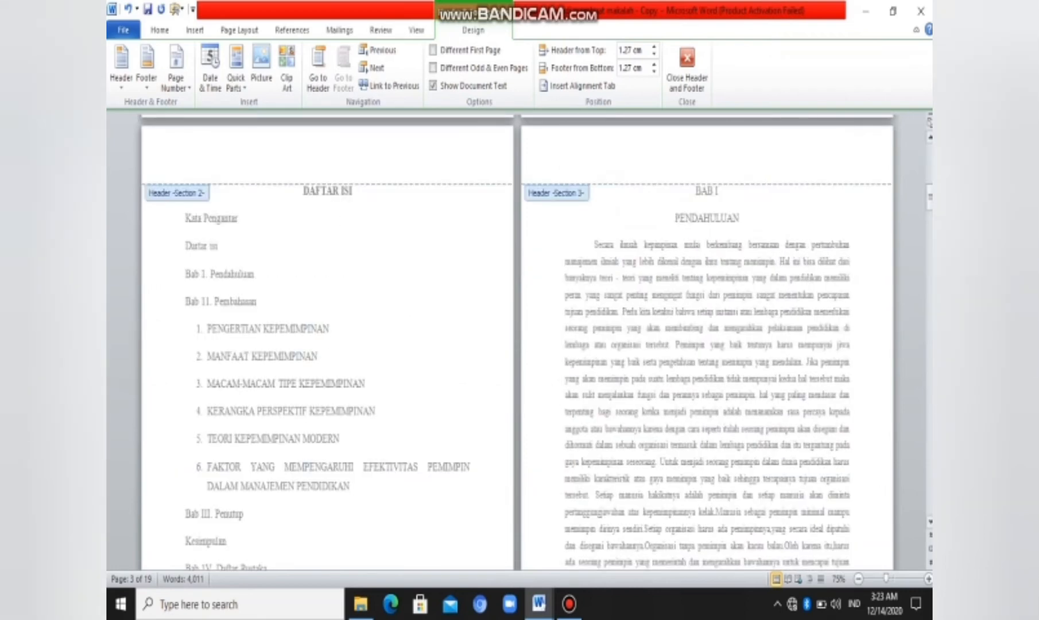
{"action": "scroll", "coordinate": [517, 345], "scroll_direction": "down", "scroll_amount": 8}
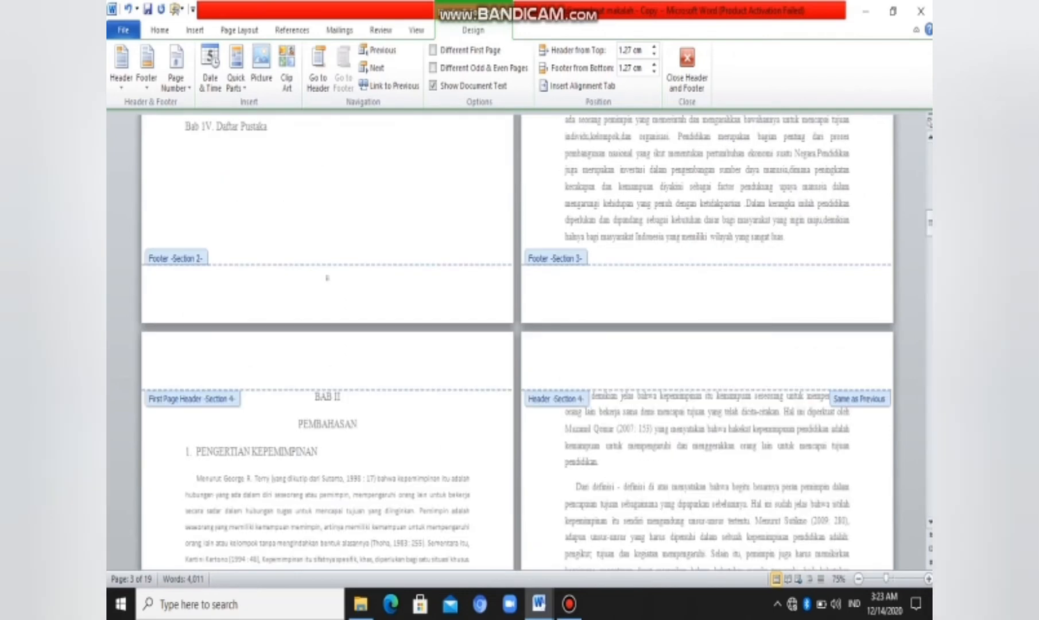
{"action": "left_click", "coordinate": [566, 289]}
{"action": "left_click", "coordinate": [176, 68]}
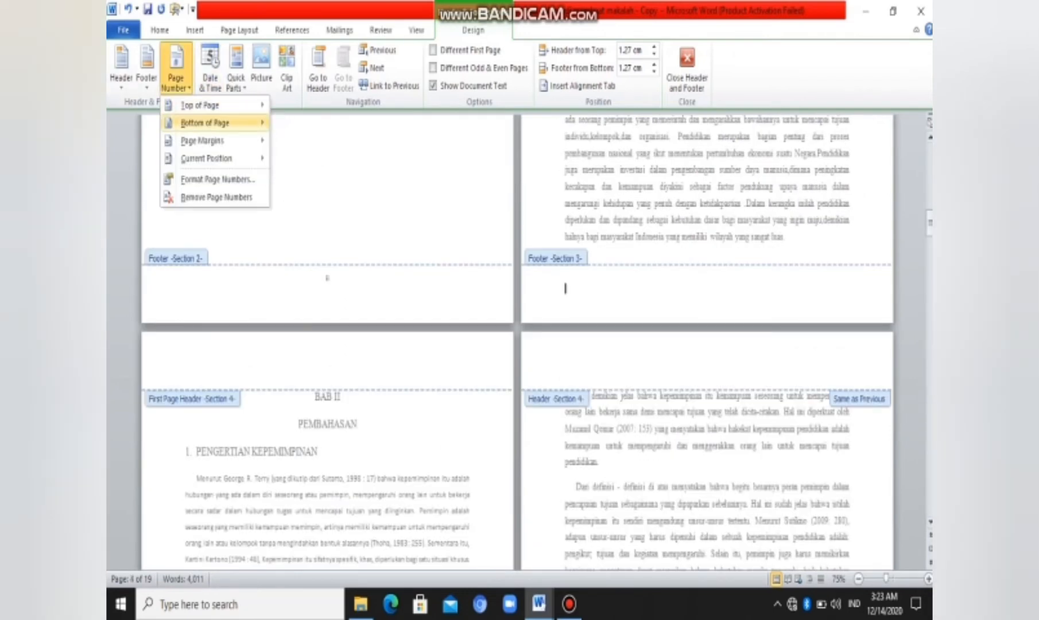
{"action": "mouse_move", "coordinate": [205, 122]}
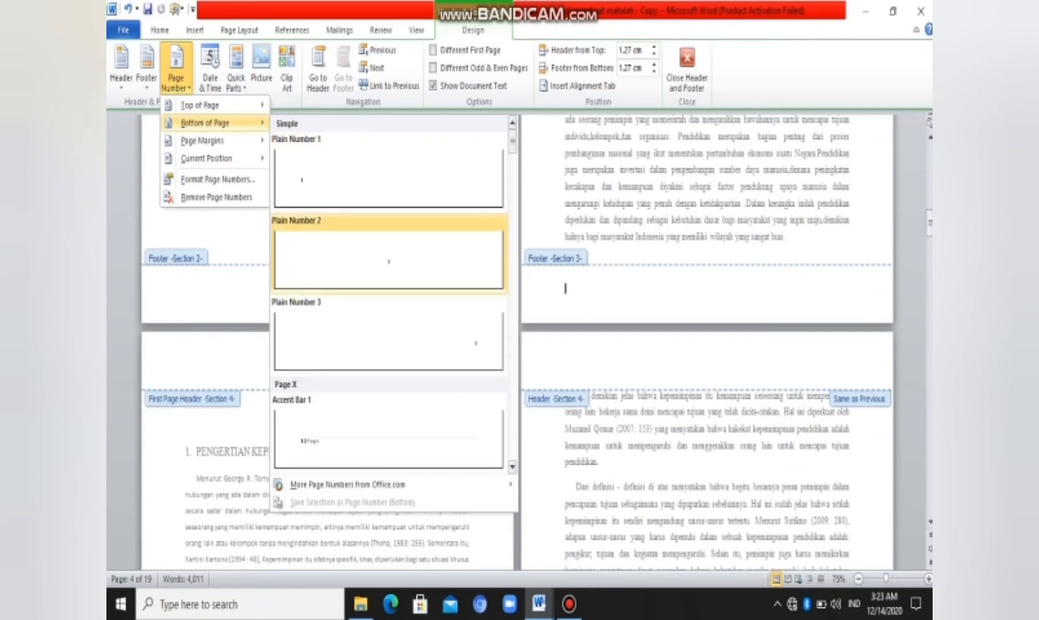
{"action": "left_click", "coordinate": [389, 258]}
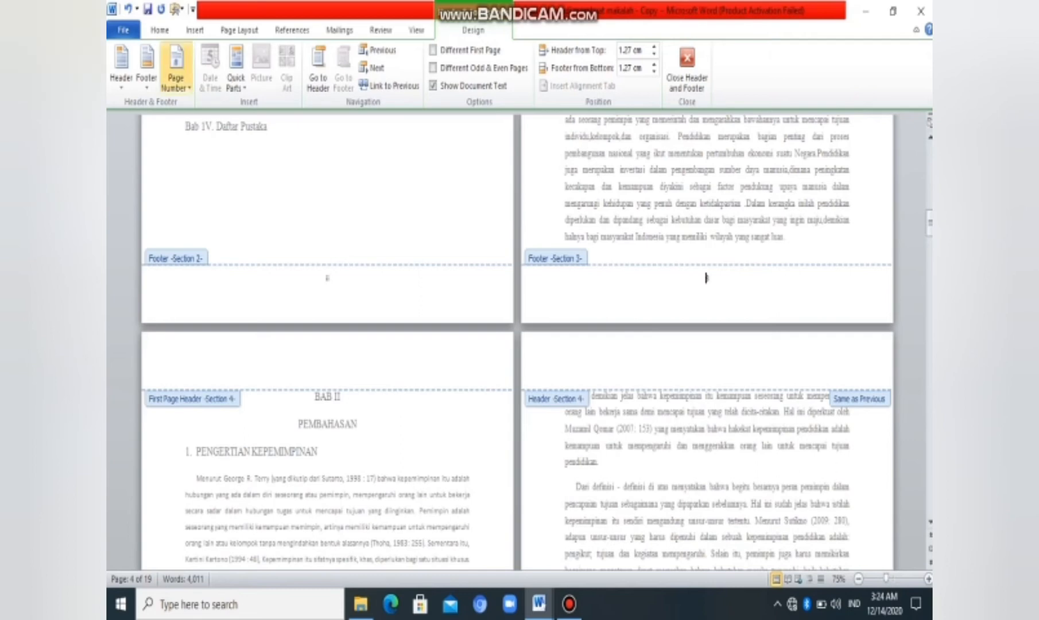
Set the BAB I section's page numbering to start at 1.
{"action": "left_click", "coordinate": [176, 66]}
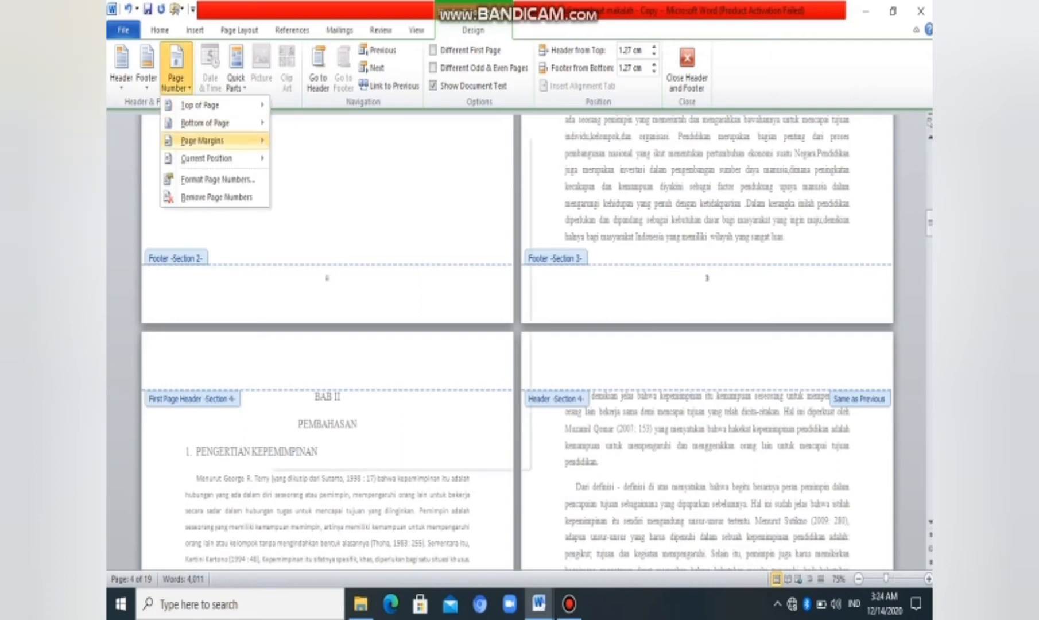
{"action": "mouse_move", "coordinate": [202, 141]}
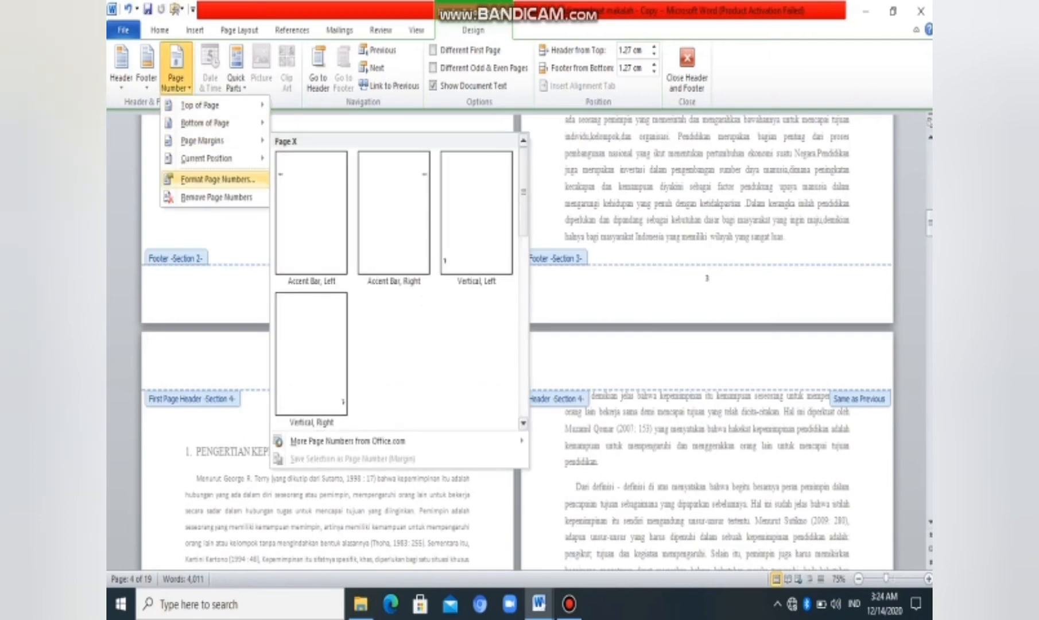
{"action": "left_click", "coordinate": [217, 179]}
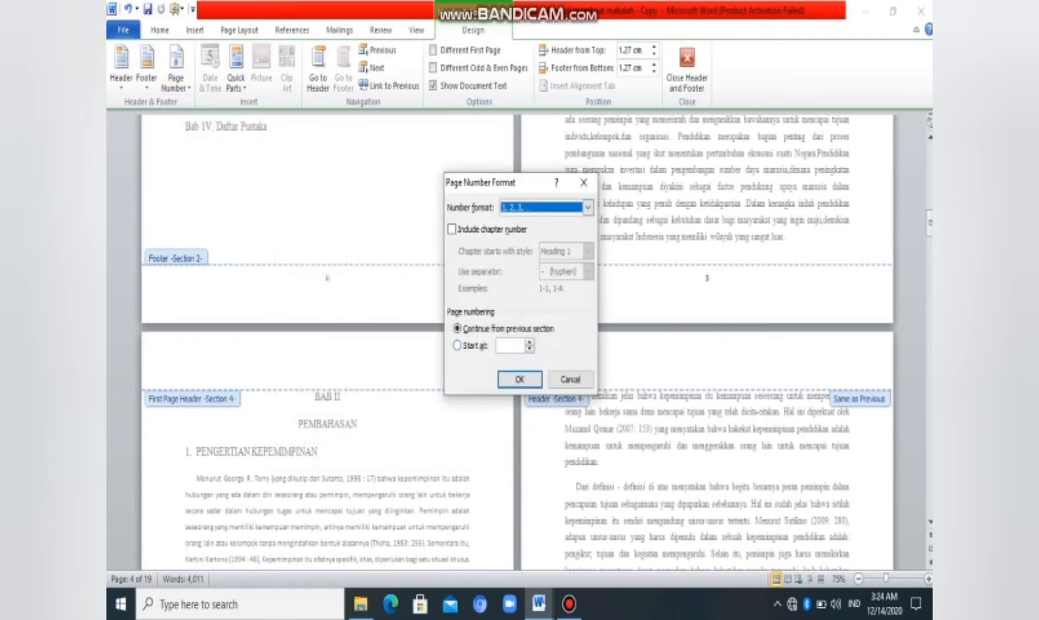
{"action": "left_click", "coordinate": [458, 346]}
{"action": "left_click", "coordinate": [520, 379]}
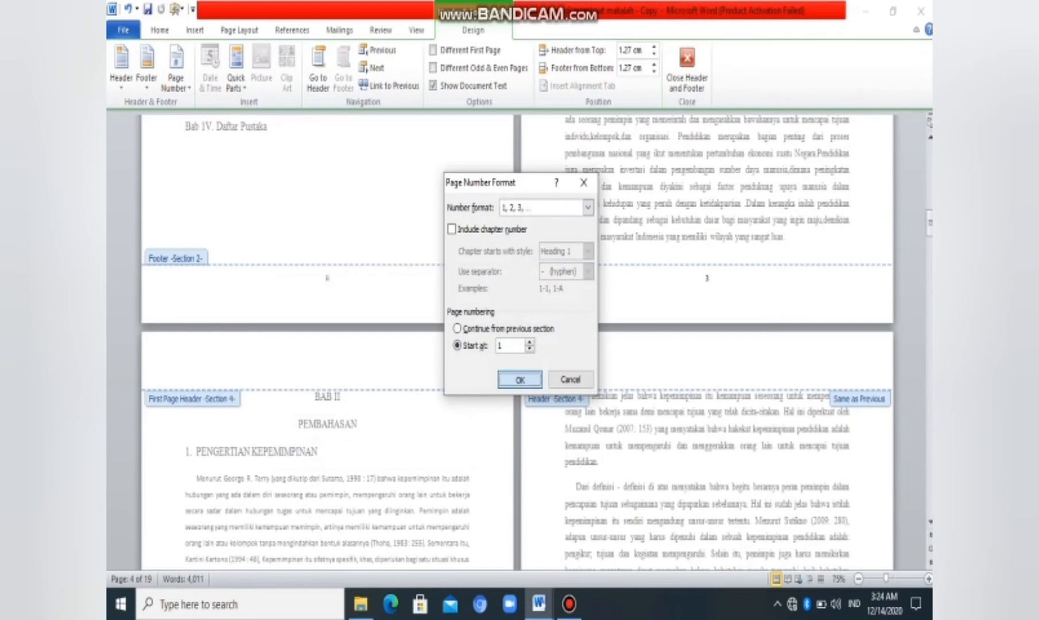
Insert a centred Plain Number 2 page number in the first-page footer of the BAB II section.
{"action": "scroll", "coordinate": [520, 344], "scroll_direction": "down", "scroll_amount": 5}
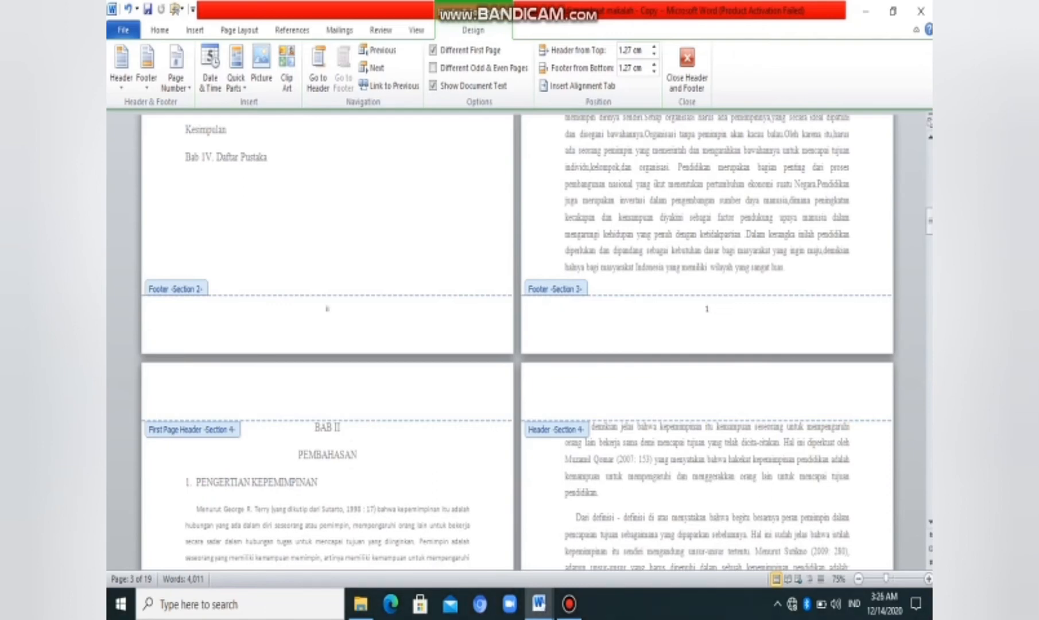
{"action": "scroll", "coordinate": [517, 345], "scroll_direction": "down", "scroll_amount": 8}
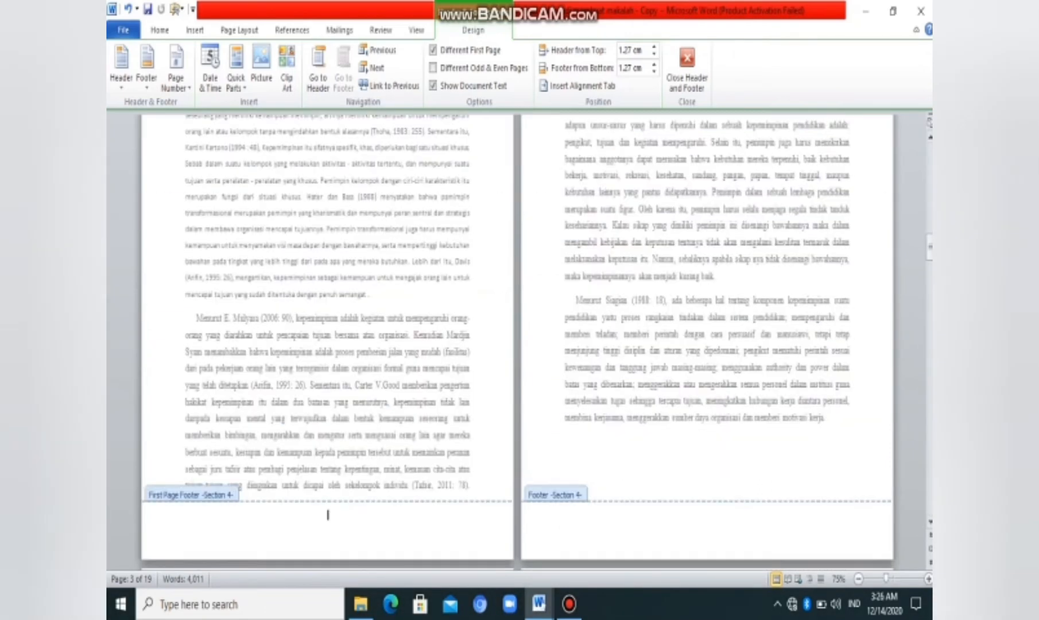
{"action": "left_click", "coordinate": [176, 72]}
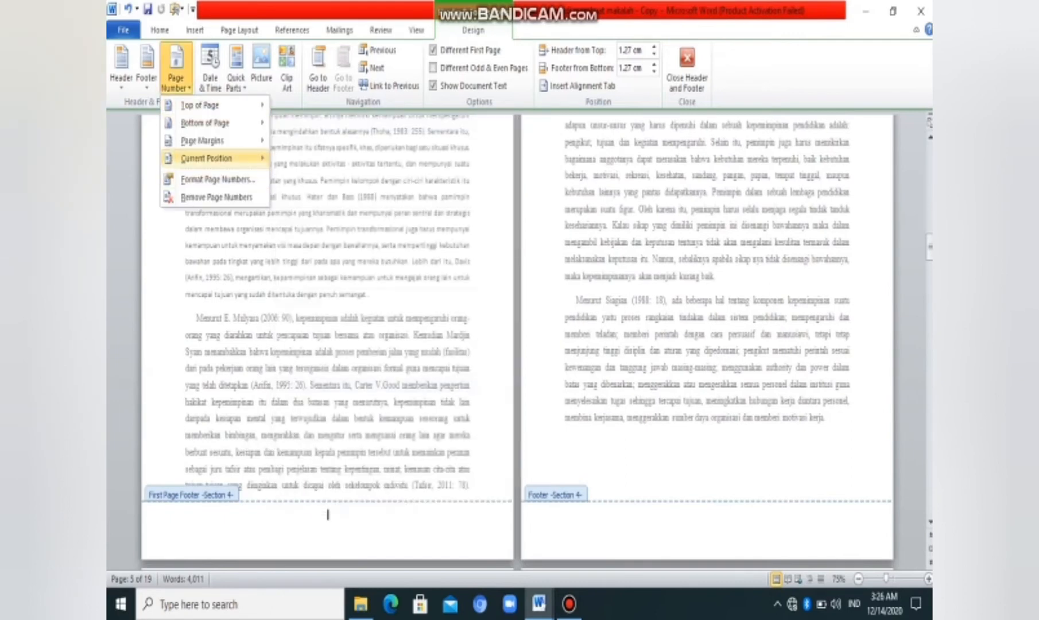
{"action": "mouse_move", "coordinate": [205, 122]}
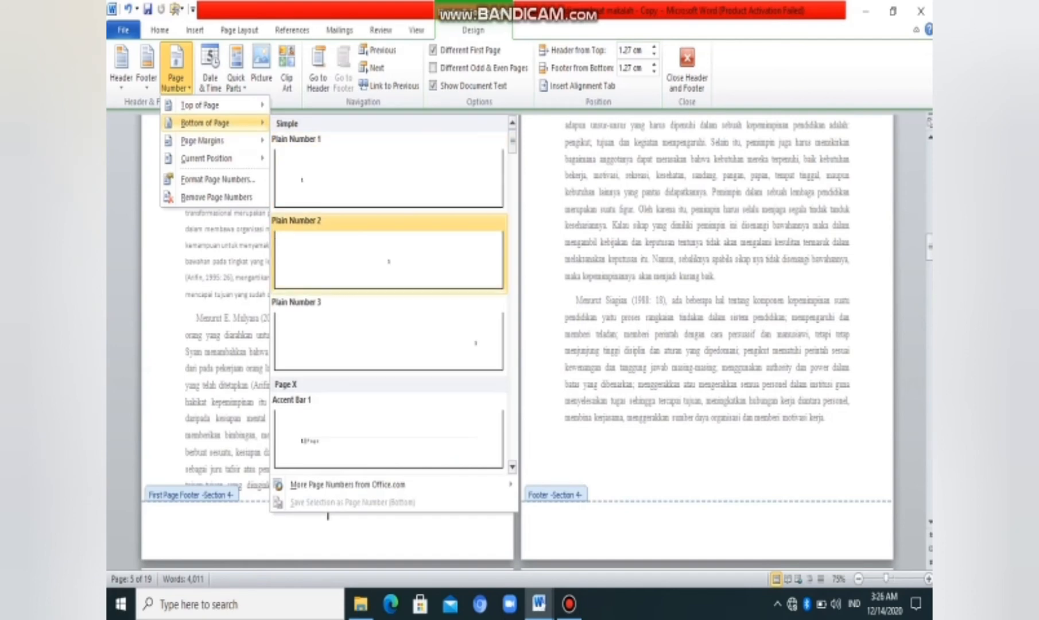
{"action": "left_click", "coordinate": [389, 254]}
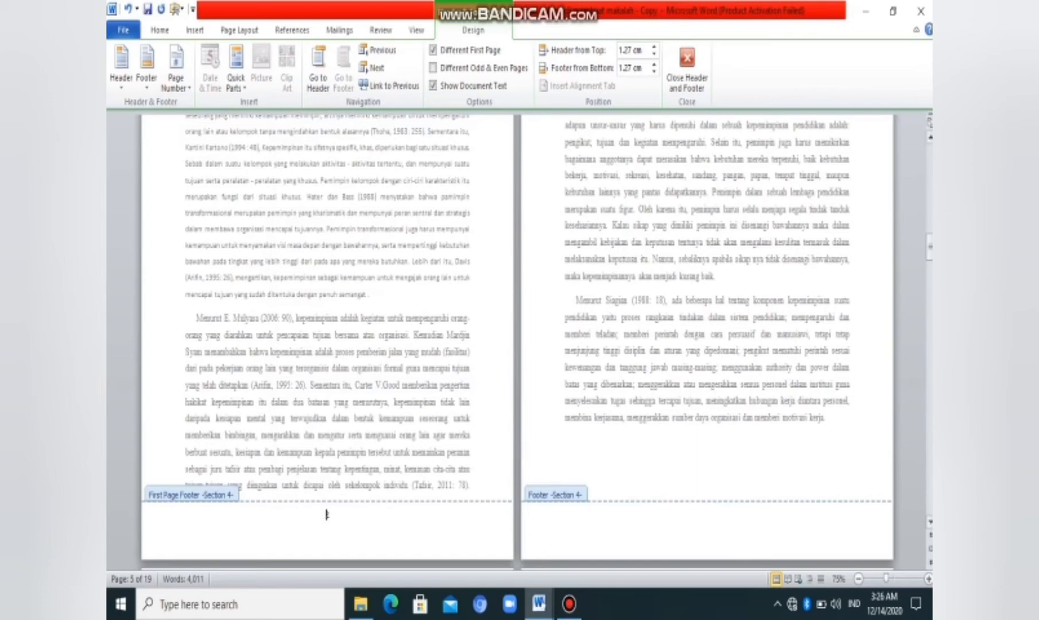
Insert a right-aligned Plain Number 3 page number at the top of the BAB II section's pages after its first page.
{"action": "scroll", "coordinate": [516, 339], "scroll_direction": "up", "scroll_amount": 10}
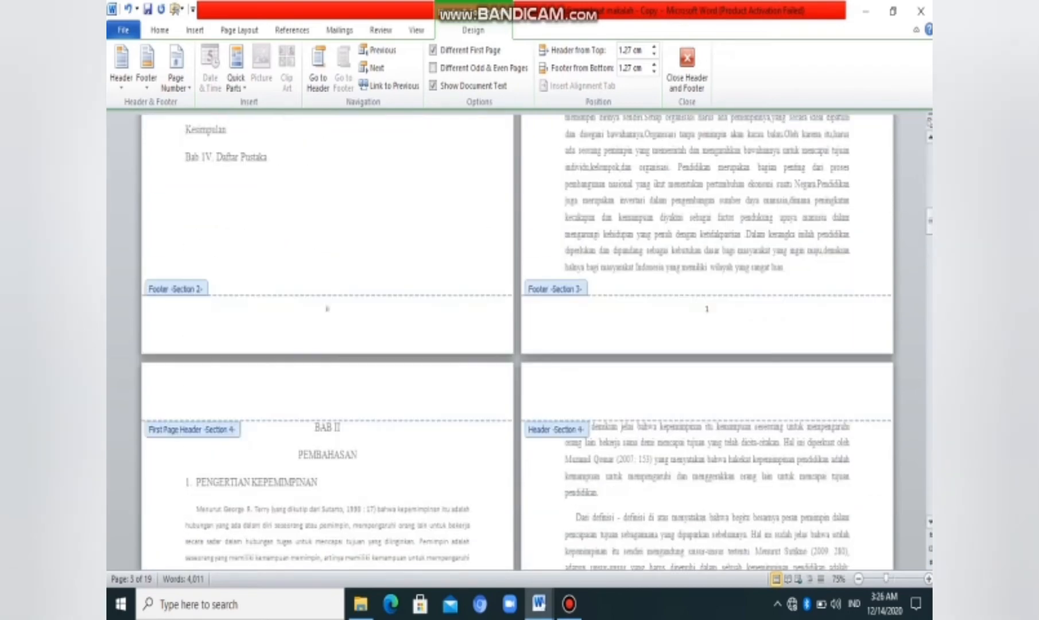
{"action": "scroll", "coordinate": [516, 339], "scroll_direction": "down", "scroll_amount": 10}
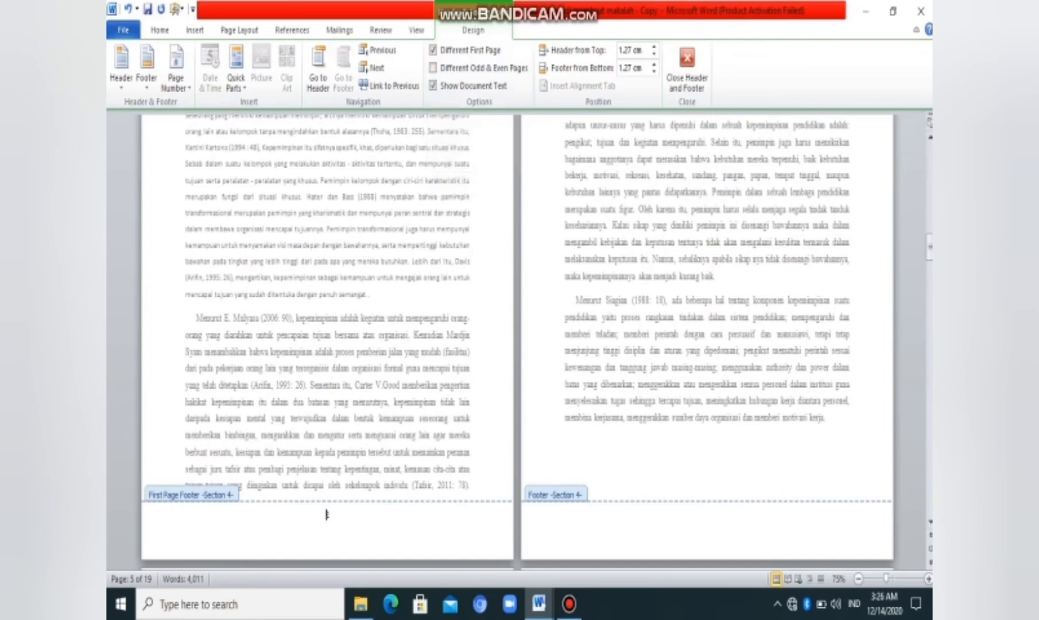
{"action": "scroll", "coordinate": [517, 342], "scroll_direction": "up", "scroll_amount": 10}
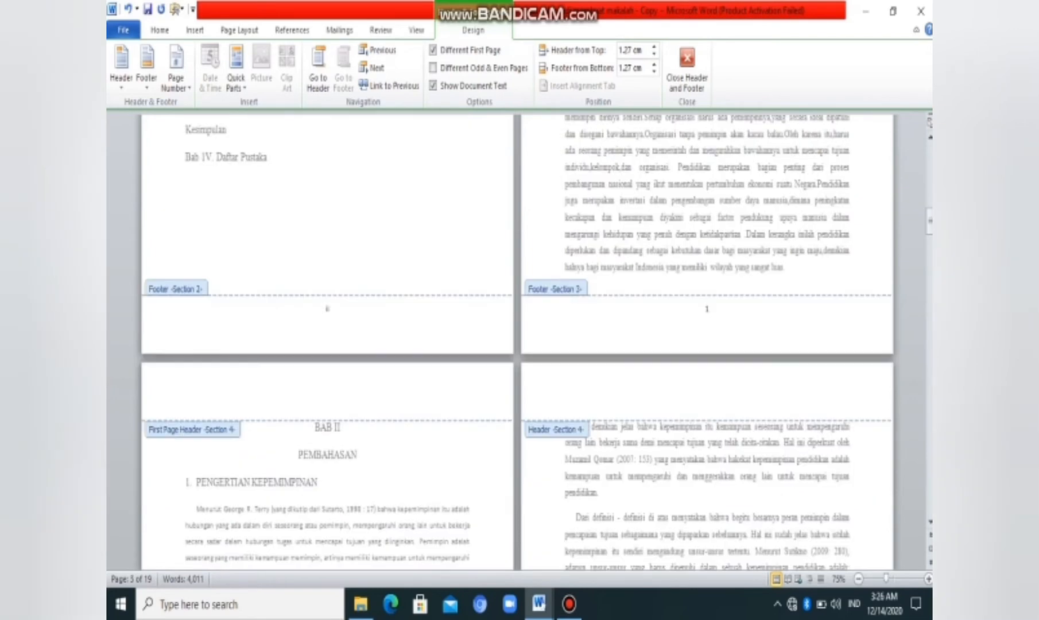
{"action": "left_click", "coordinate": [566, 396]}
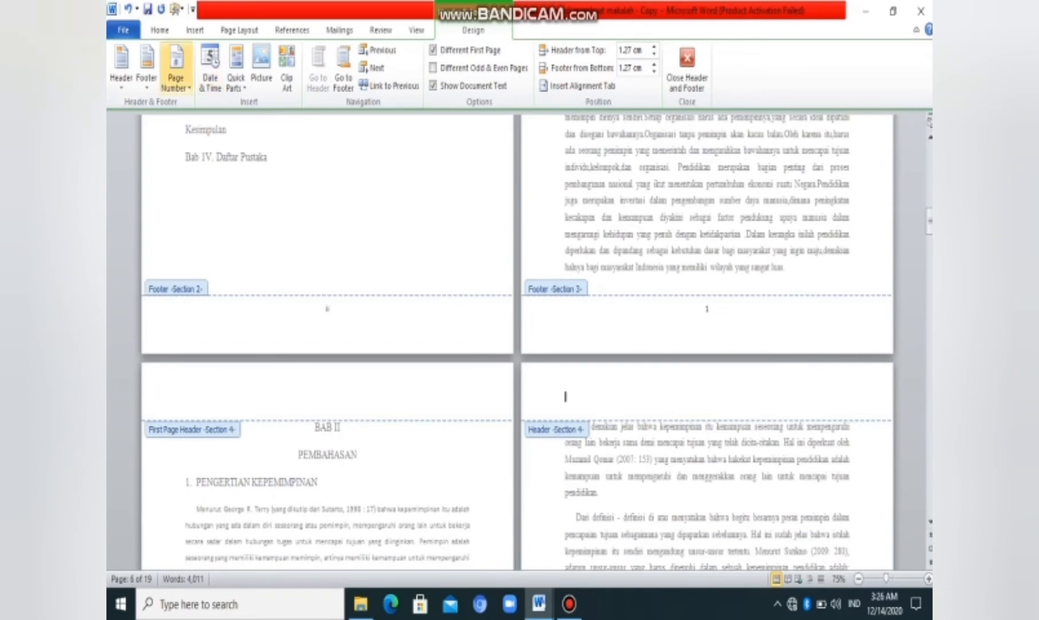
{"action": "left_click", "coordinate": [175, 64]}
{"action": "mouse_move", "coordinate": [200, 105]}
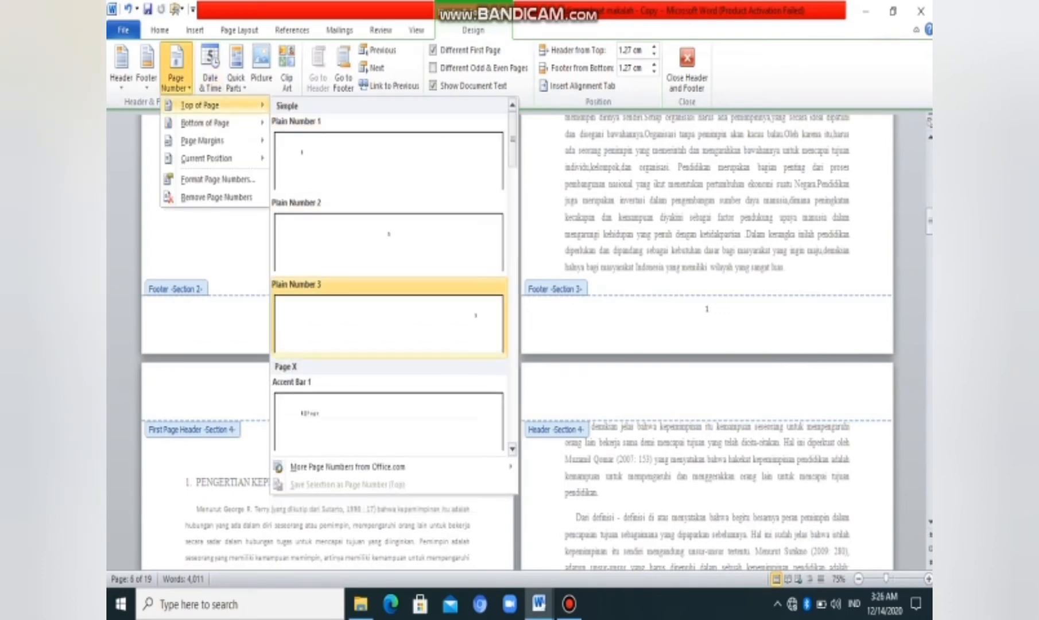
{"action": "left_click", "coordinate": [402, 314]}
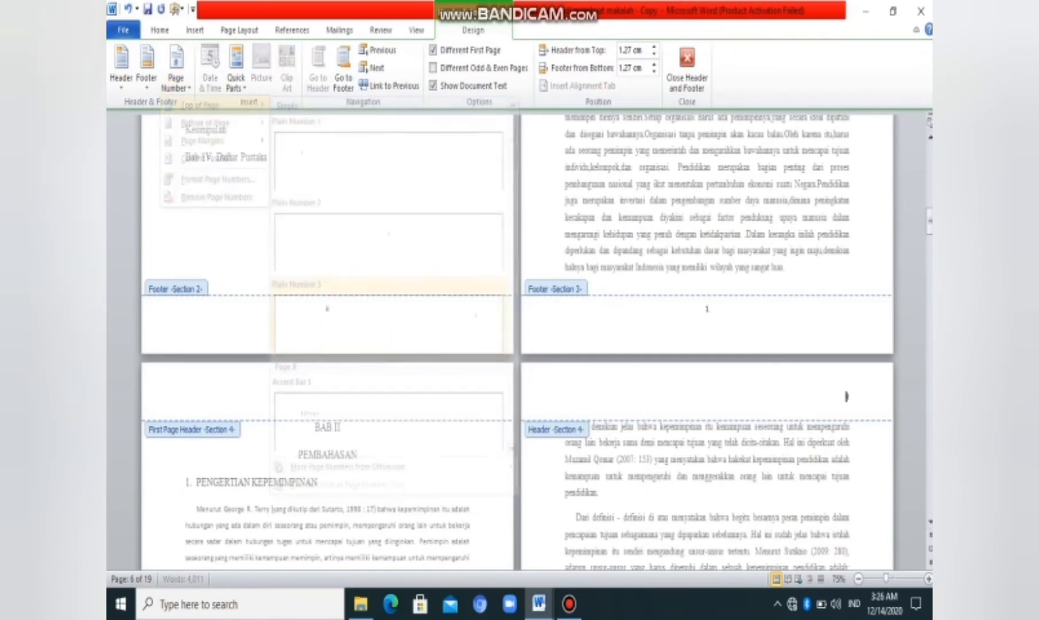
{"action": "scroll", "coordinate": [517, 342], "scroll_direction": "down", "scroll_amount": 10}
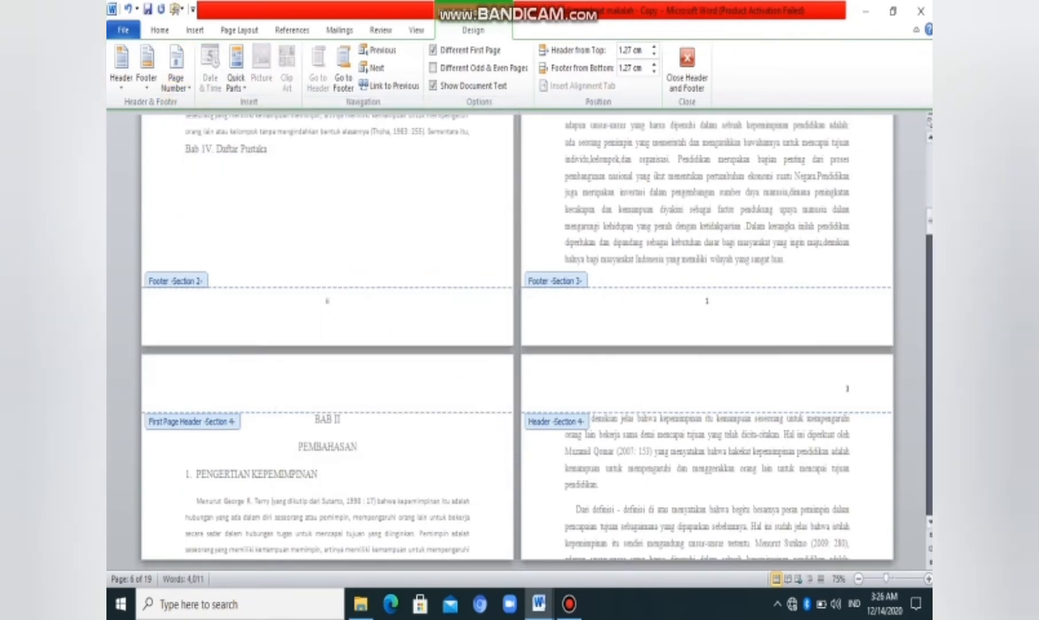
Check the page numbers in the headers and footers across the whole BAB II section.
{"action": "scroll", "coordinate": [517, 343], "scroll_direction": "up", "scroll_amount": 10}
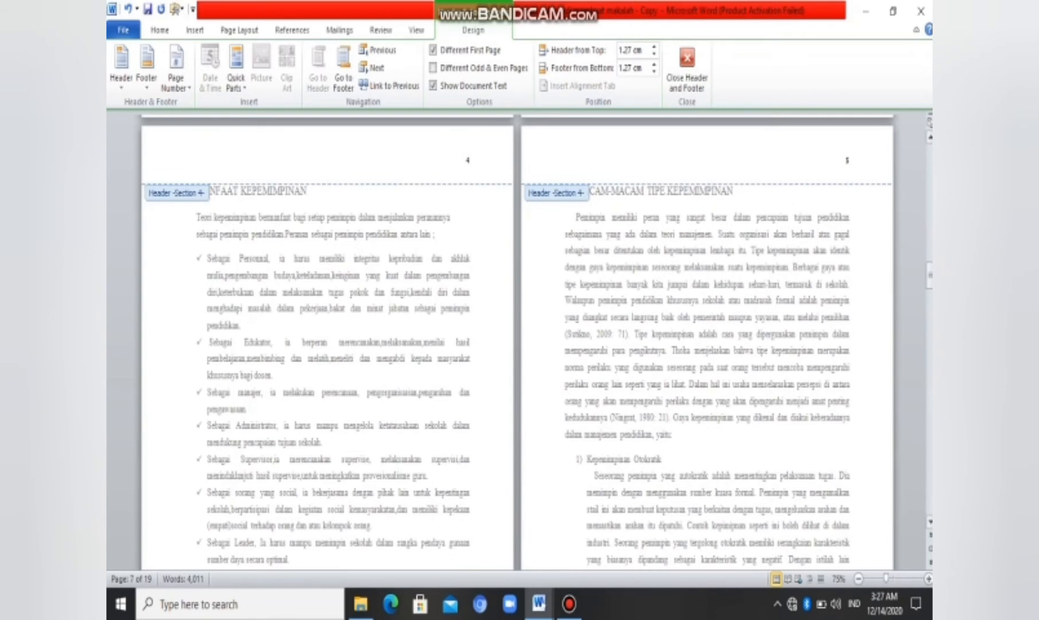
{"action": "scroll", "coordinate": [517, 342], "scroll_direction": "down", "scroll_amount": 10}
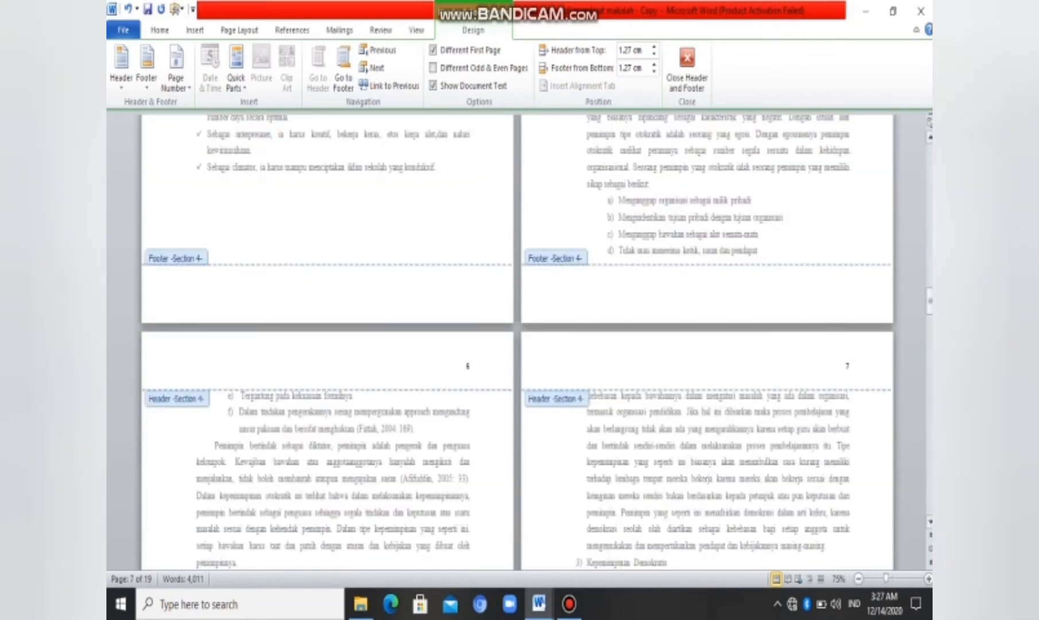
{"action": "scroll", "coordinate": [517, 343], "scroll_direction": "down", "scroll_amount": 10}
{"action": "scroll", "coordinate": [517, 342], "scroll_direction": "down", "scroll_amount": 10}
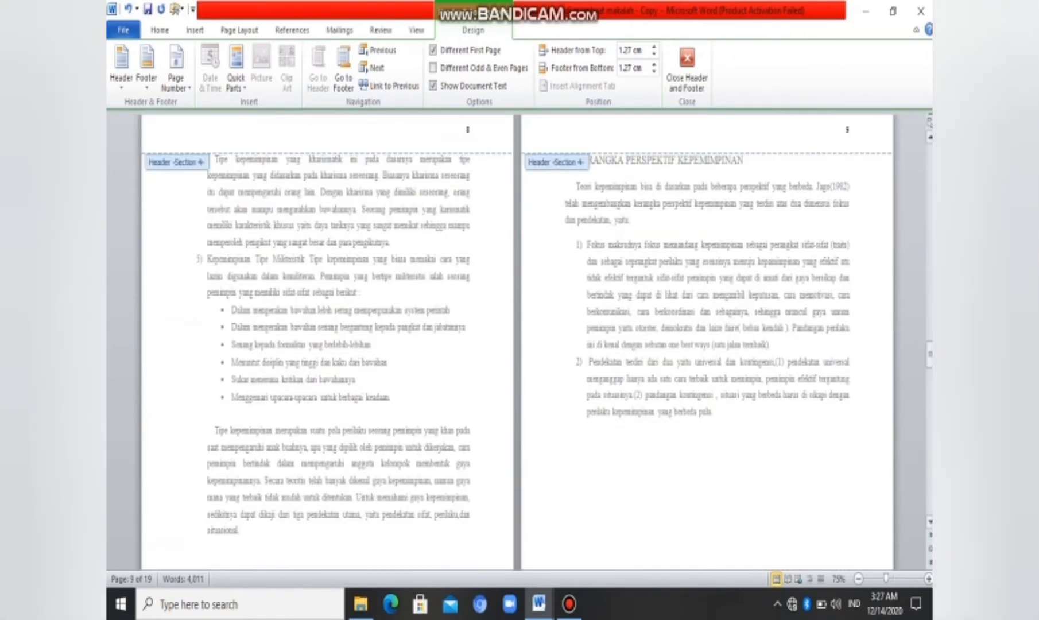
{"action": "scroll", "coordinate": [517, 343], "scroll_direction": "down", "scroll_amount": 8}
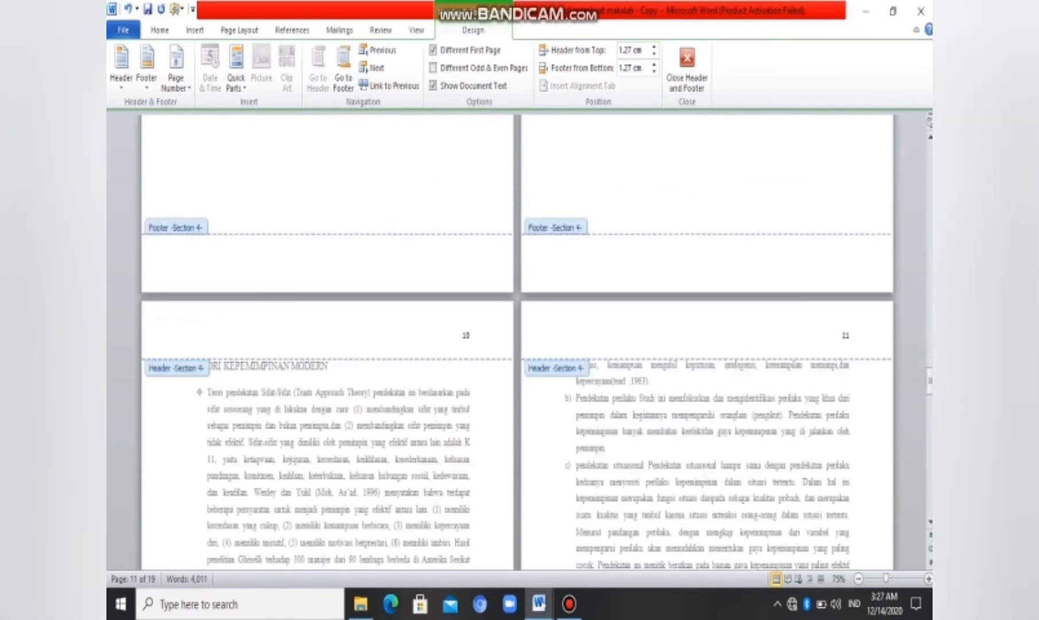
{"action": "scroll", "coordinate": [516, 342], "scroll_direction": "down", "scroll_amount": 20}
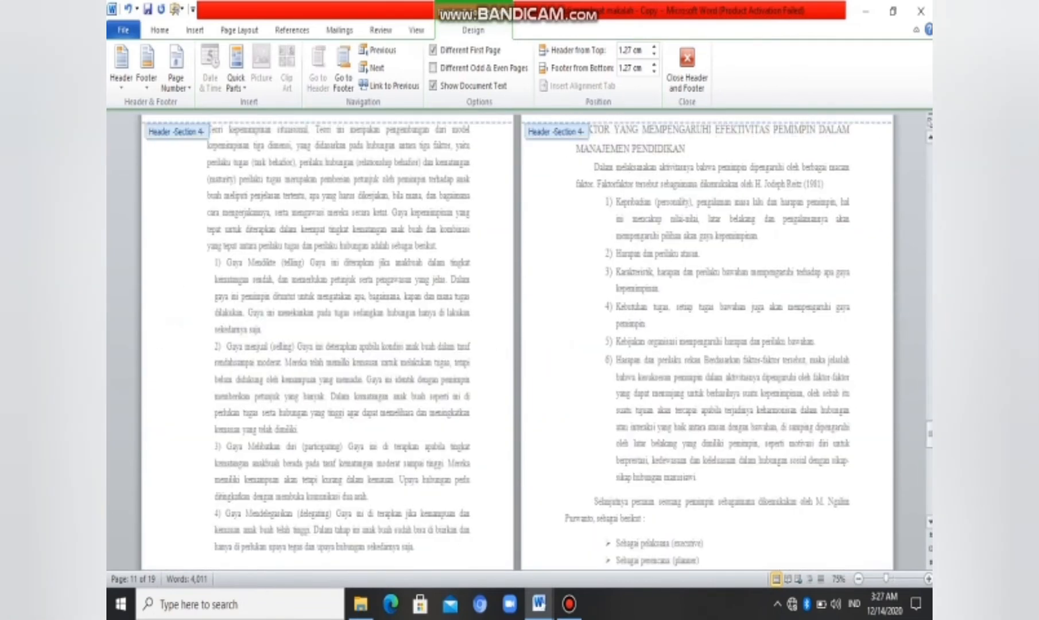
{"action": "scroll", "coordinate": [516, 343], "scroll_direction": "down", "scroll_amount": 8}
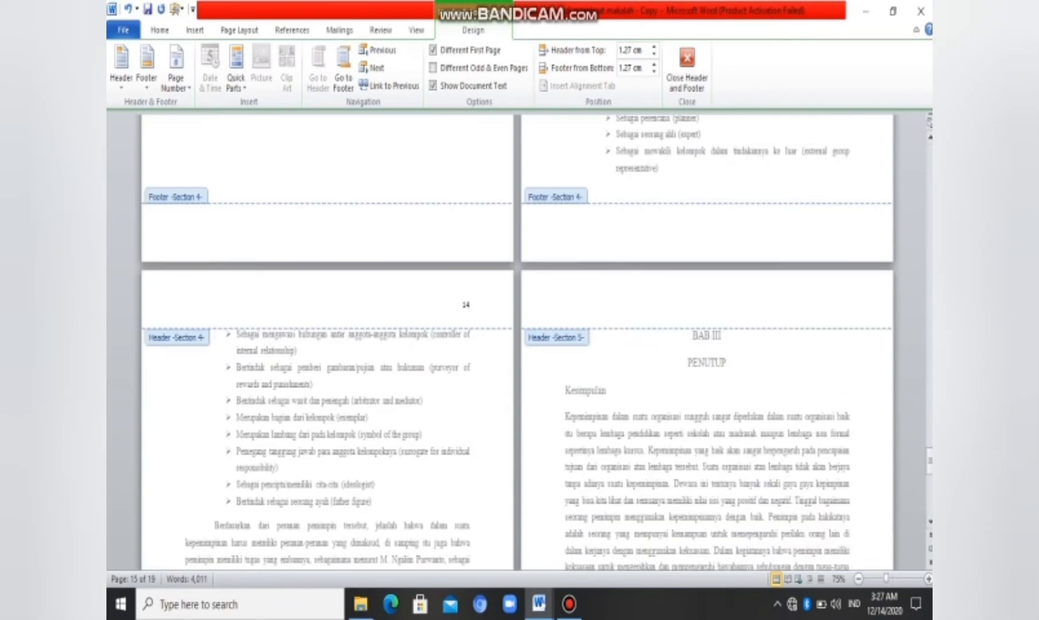
{"action": "scroll", "coordinate": [517, 343], "scroll_direction": "down", "scroll_amount": 8}
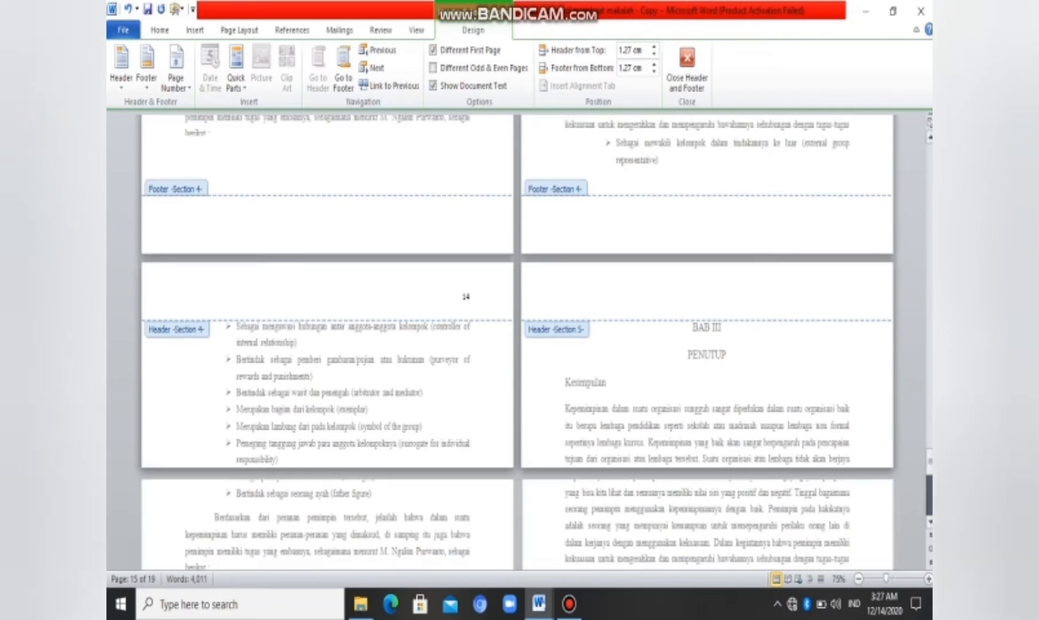
{"action": "scroll", "coordinate": [517, 343], "scroll_direction": "up", "scroll_amount": 5}
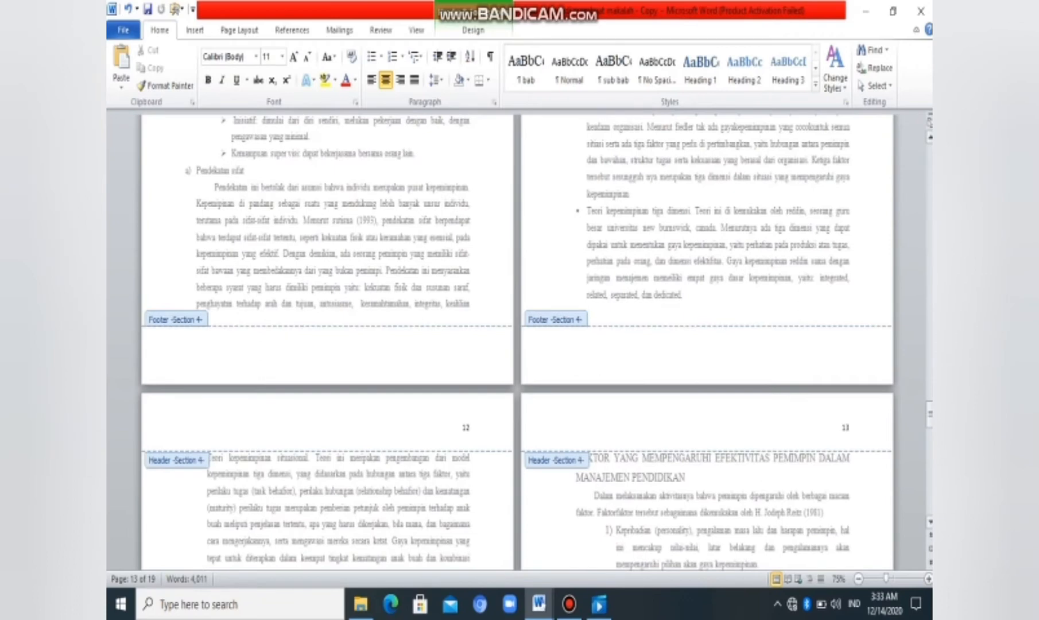
Insert a centred Plain Number 2 page number at the bottom of the BAB III page.
{"action": "scroll", "coordinate": [516, 343], "scroll_direction": "down", "scroll_amount": 8}
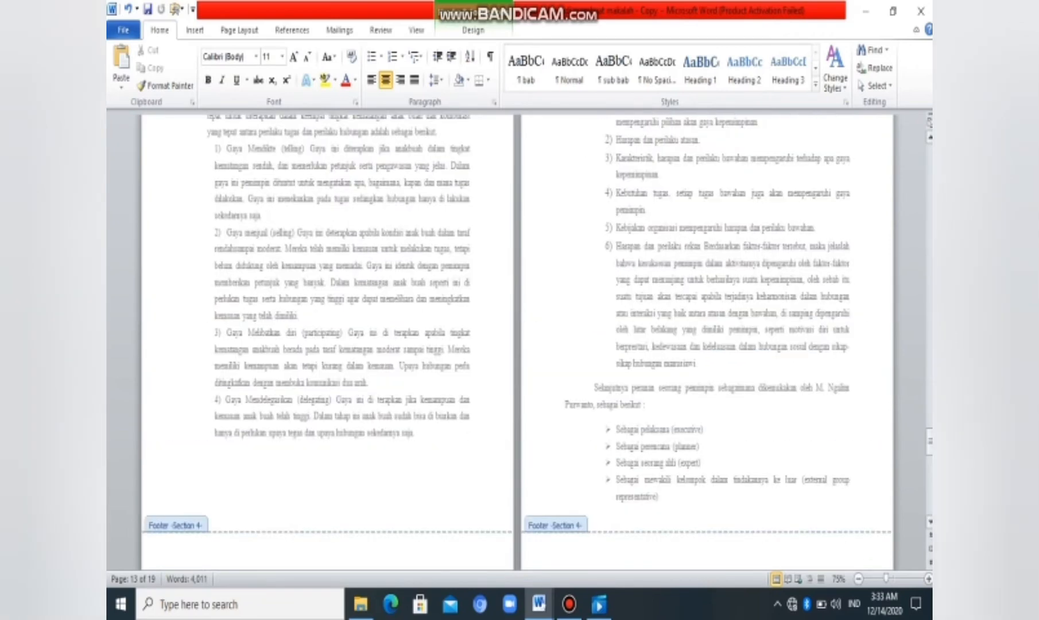
{"action": "scroll", "coordinate": [516, 343], "scroll_direction": "down", "scroll_amount": 8}
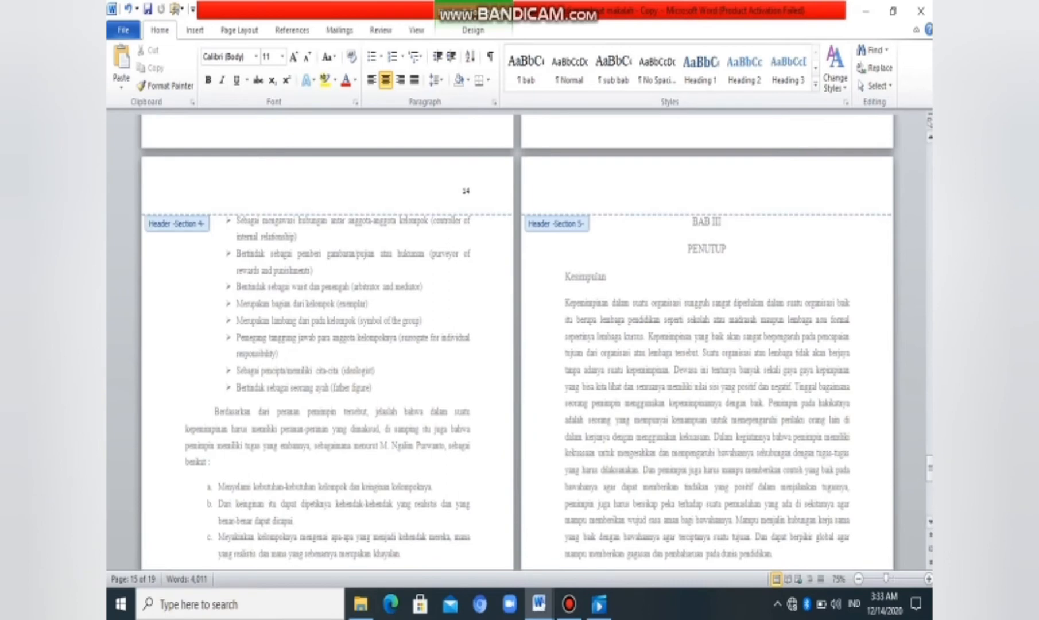
{"action": "scroll", "coordinate": [516, 342], "scroll_direction": "down", "scroll_amount": 8}
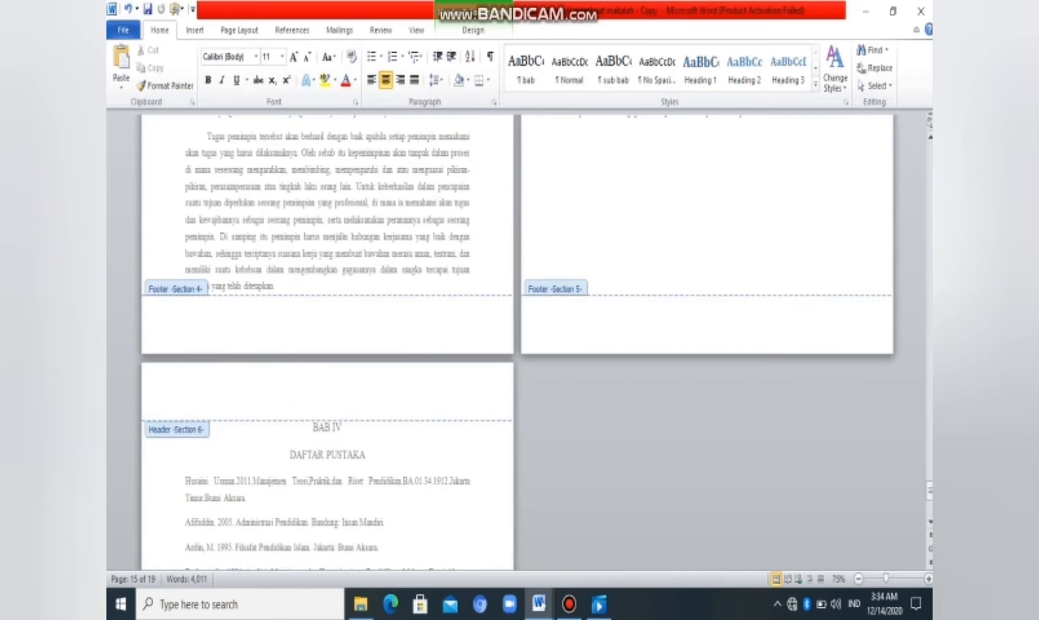
{"action": "left_click", "coordinate": [565, 320]}
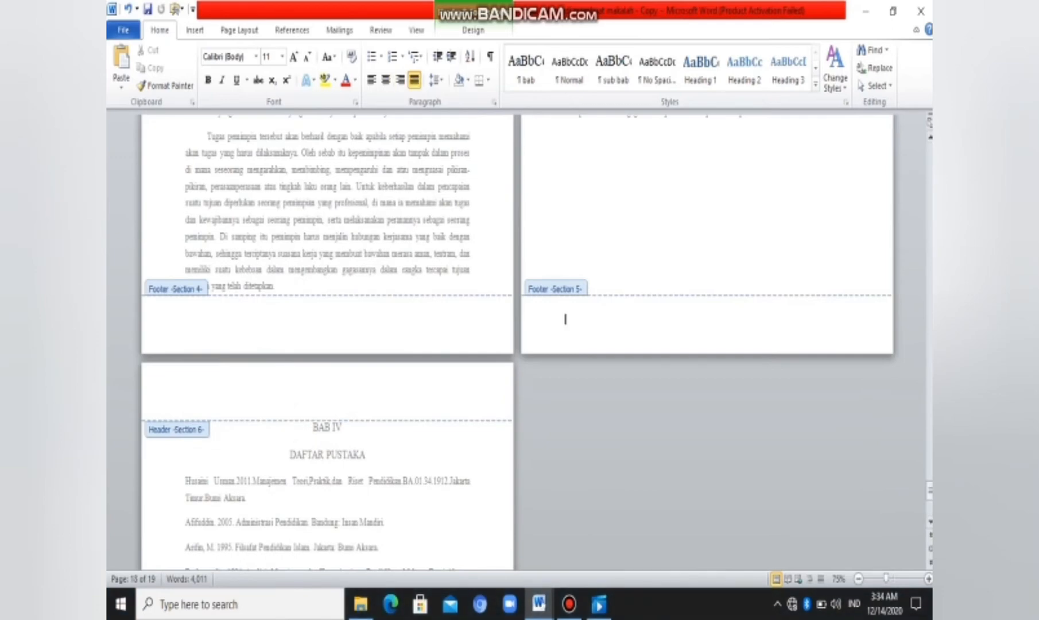
{"action": "left_click", "coordinate": [240, 30]}
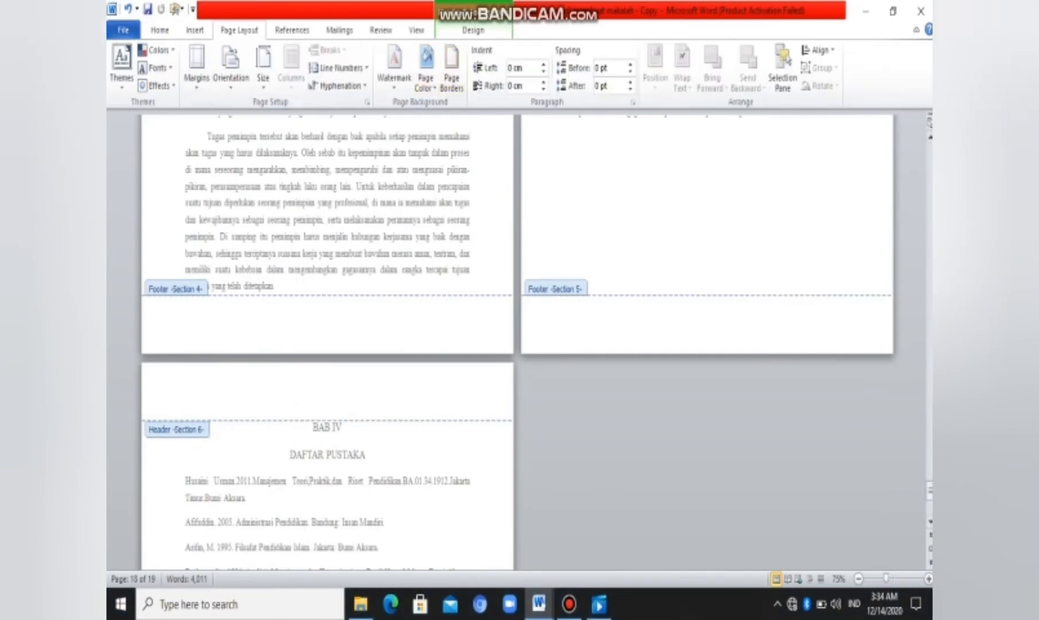
{"action": "left_click", "coordinate": [474, 31]}
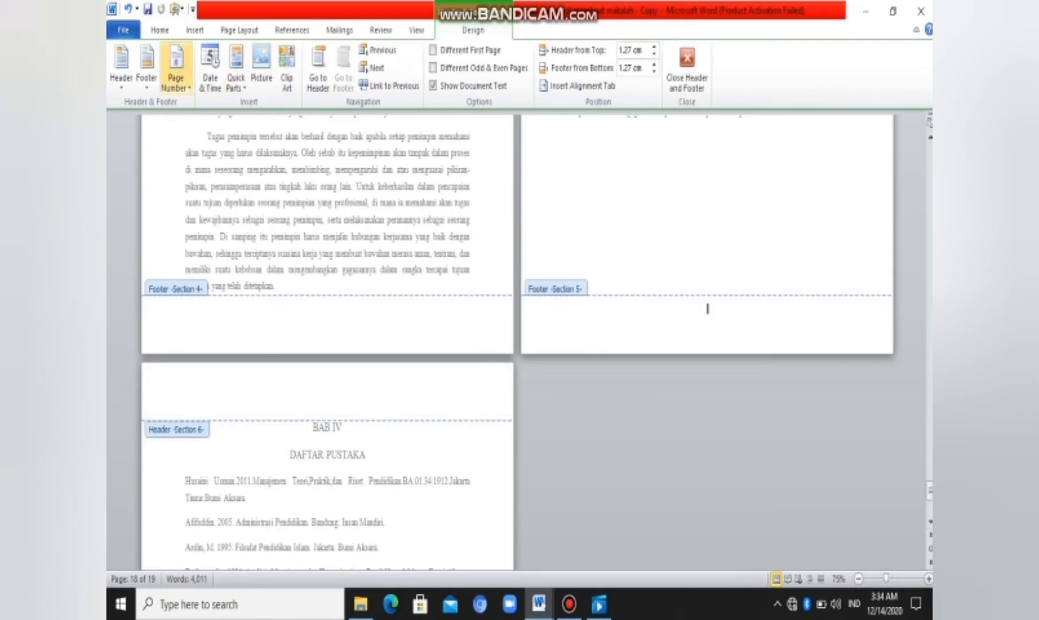
{"action": "left_click", "coordinate": [175, 75]}
{"action": "mouse_move", "coordinate": [205, 123]}
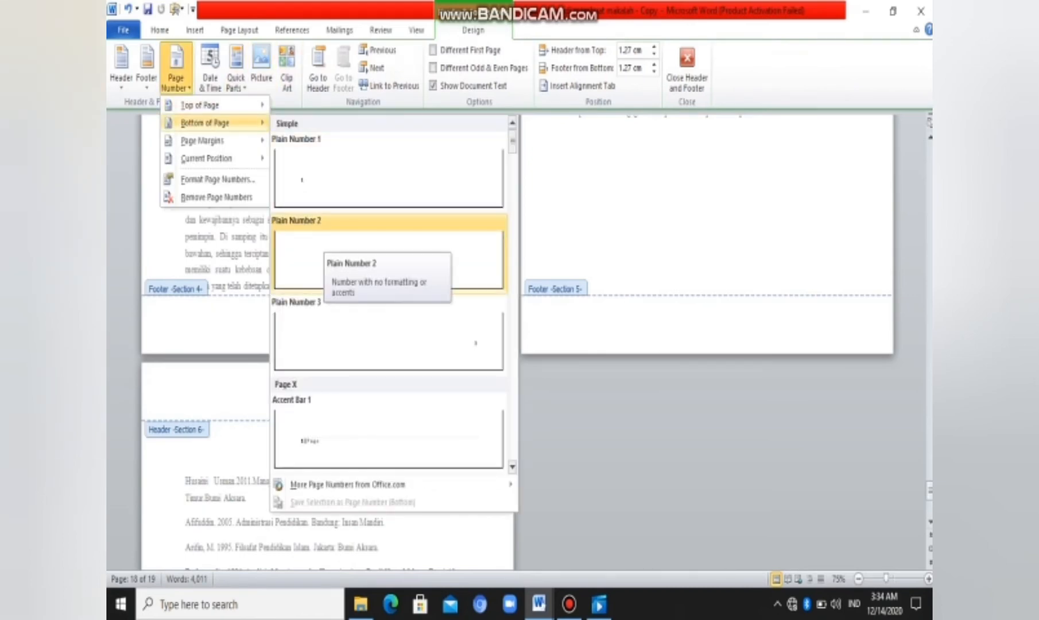
{"action": "left_click", "coordinate": [319, 247]}
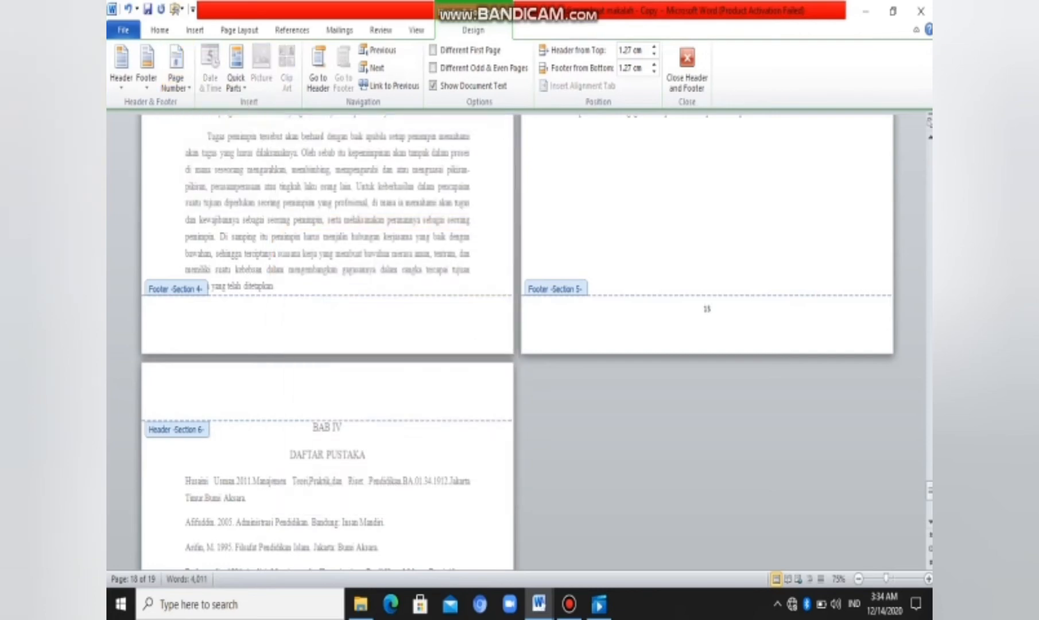
Insert a centred Plain Number 2 page number at the bottom of the BAB IV bibliography page.
{"action": "scroll", "coordinate": [516, 345], "scroll_direction": "down", "scroll_amount": 10}
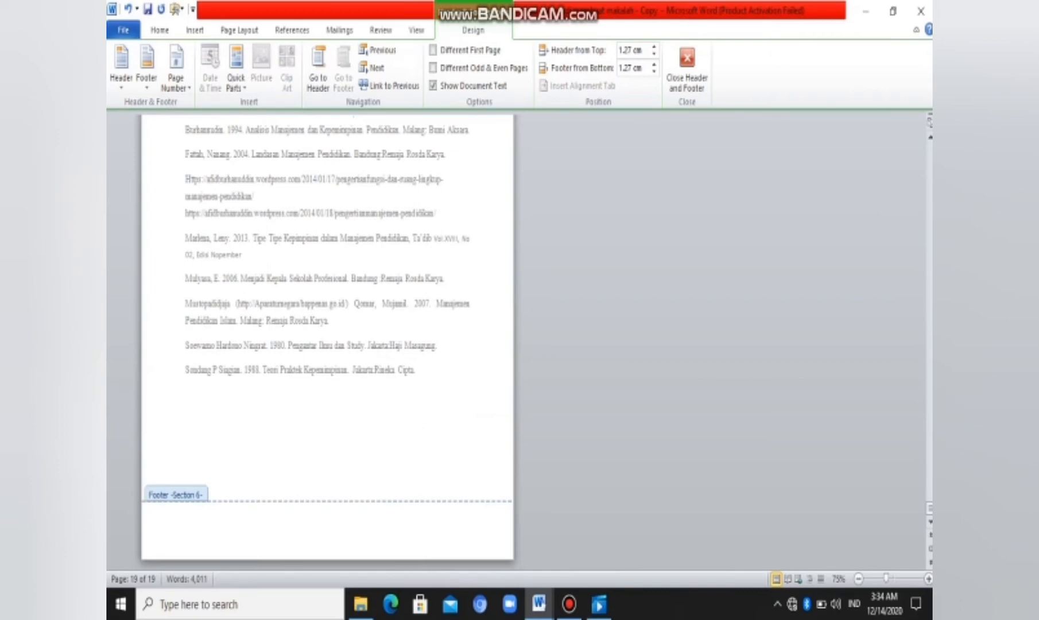
{"action": "left_click", "coordinate": [327, 515]}
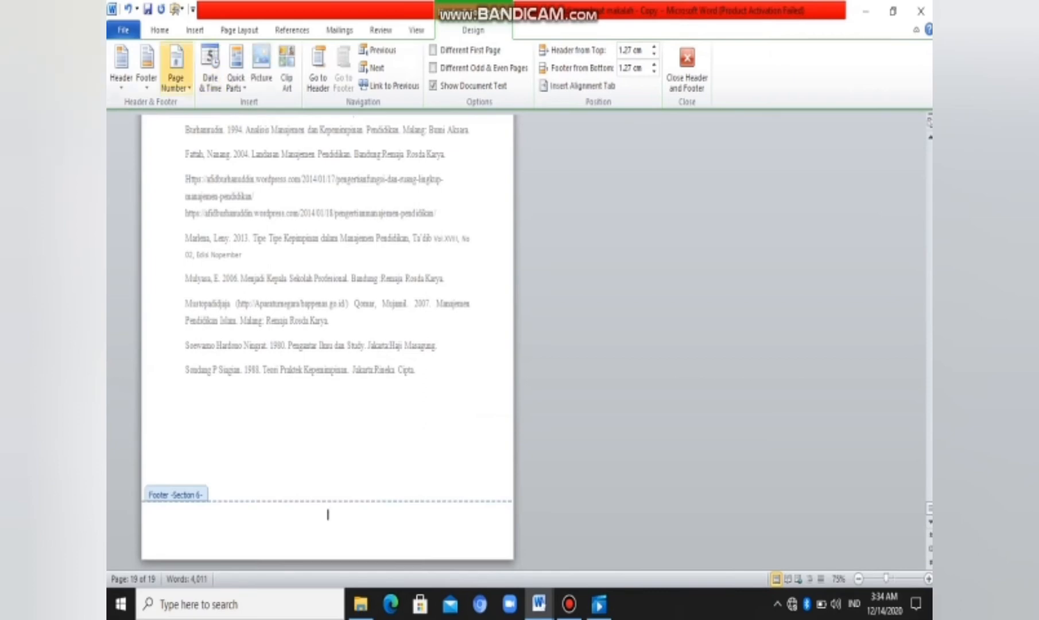
{"action": "left_click", "coordinate": [175, 68]}
{"action": "mouse_move", "coordinate": [205, 123]}
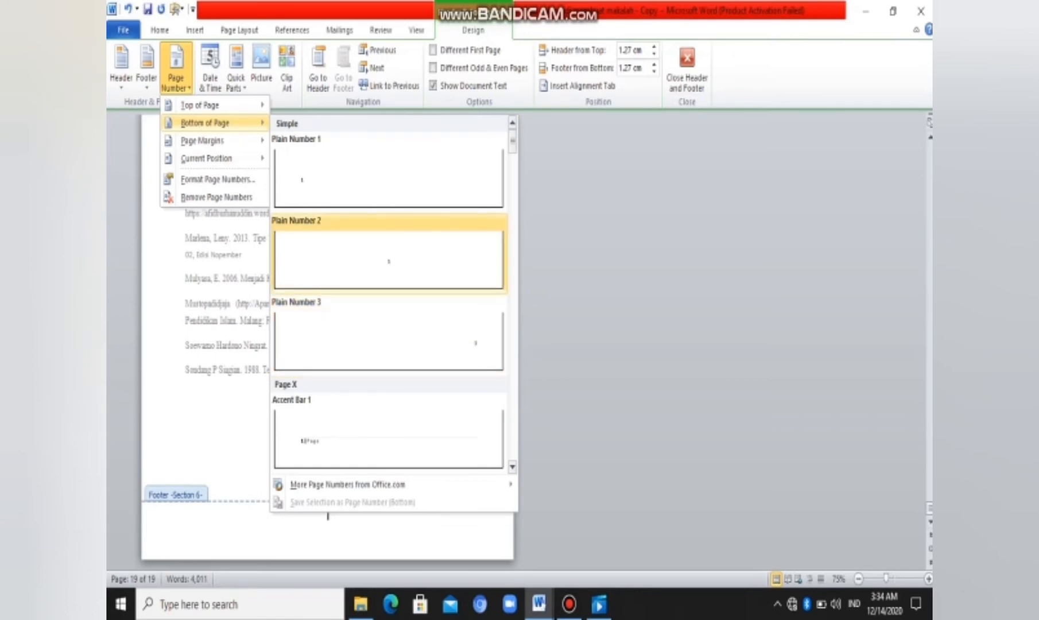
{"action": "left_click", "coordinate": [390, 261]}
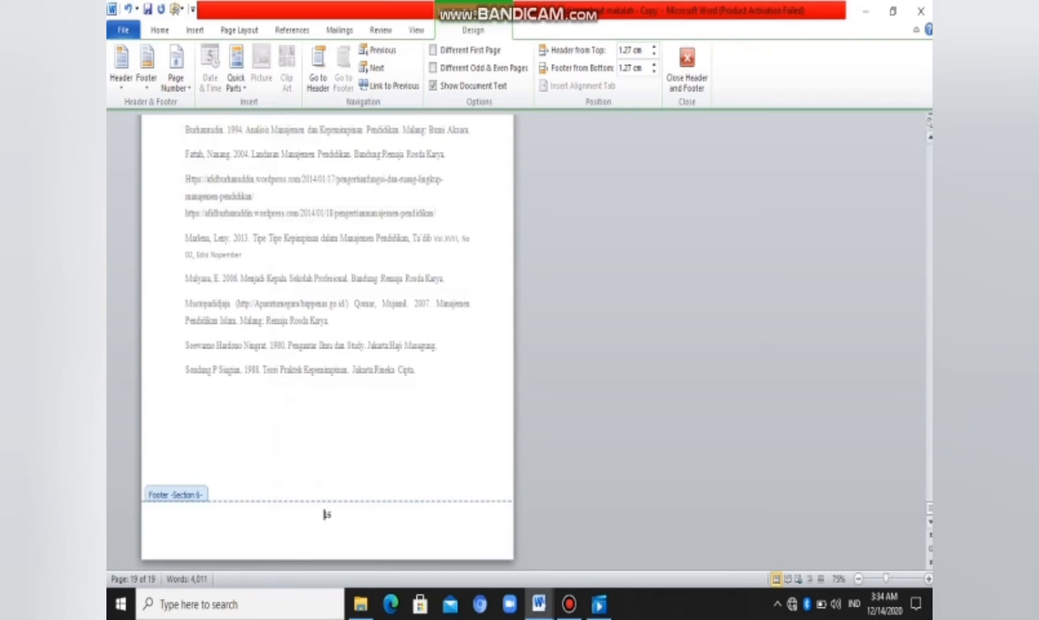
Review the page numbering of every section from the cover page through to the BAB IV bibliography.
{"action": "scroll", "coordinate": [325, 514], "scroll_direction": "up", "scroll_amount": 15}
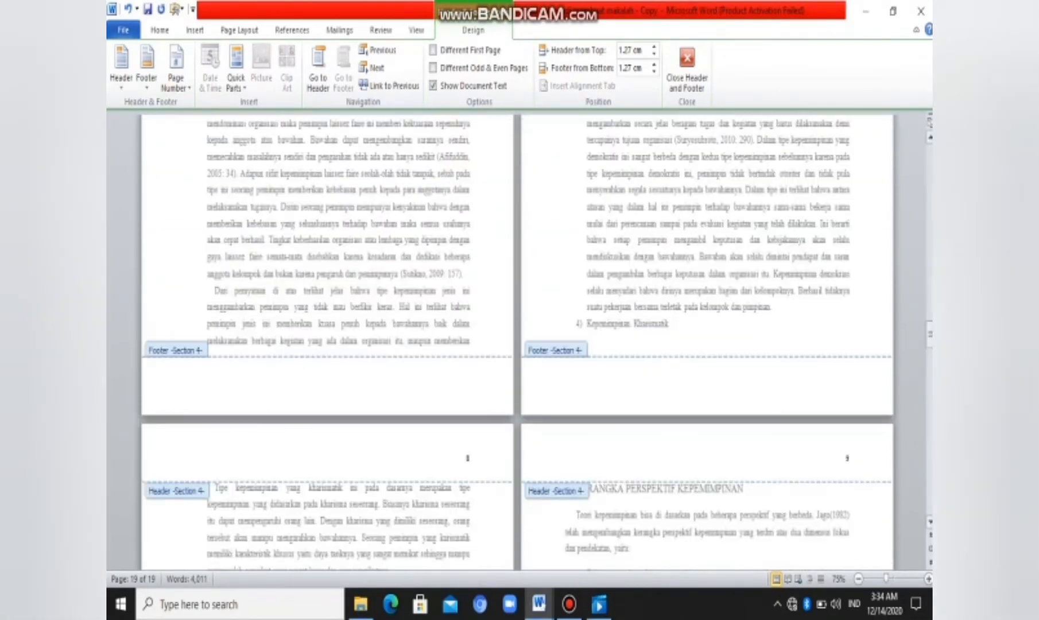
{"action": "left_click_drag", "start_coordinate": [930, 334], "coordinate": [930, 157]}
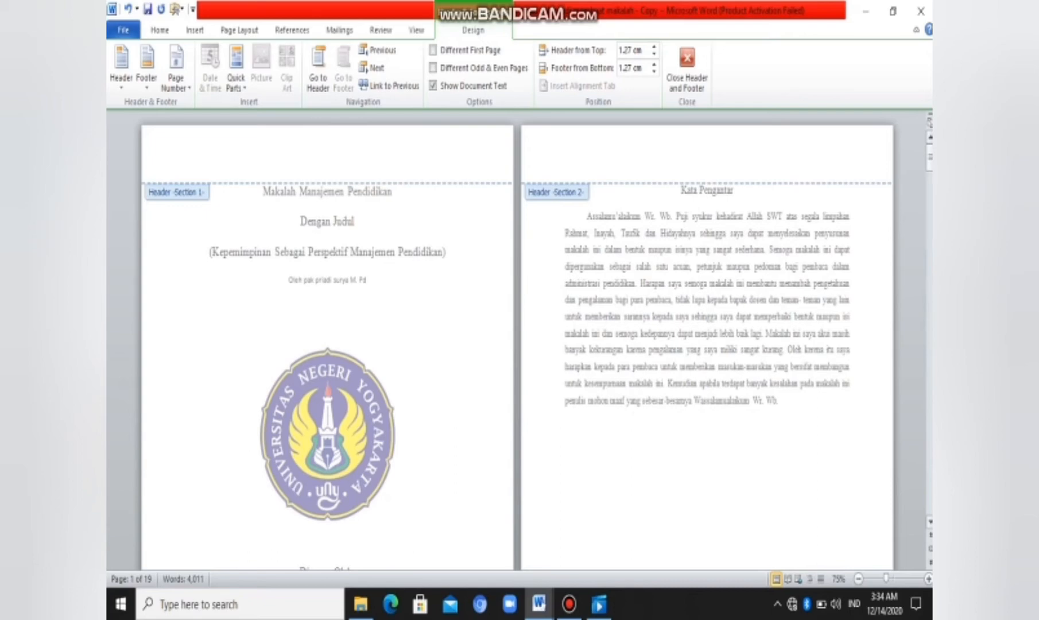
{"action": "left_click_drag", "start_coordinate": [930, 158], "coordinate": [930, 183]}
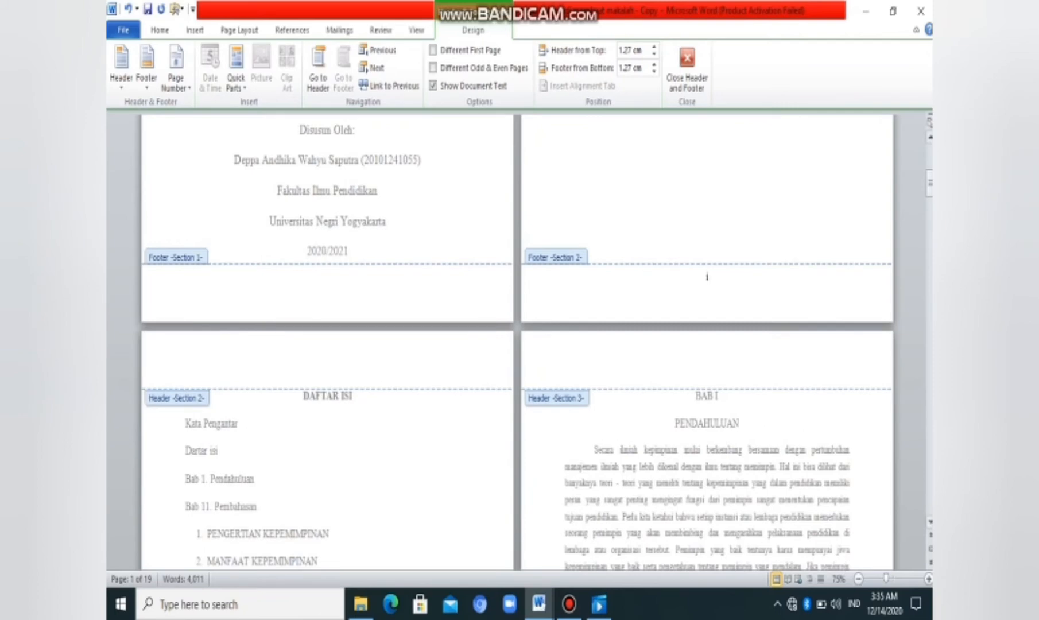
{"action": "scroll", "coordinate": [517, 345], "scroll_direction": "down", "scroll_amount": 5}
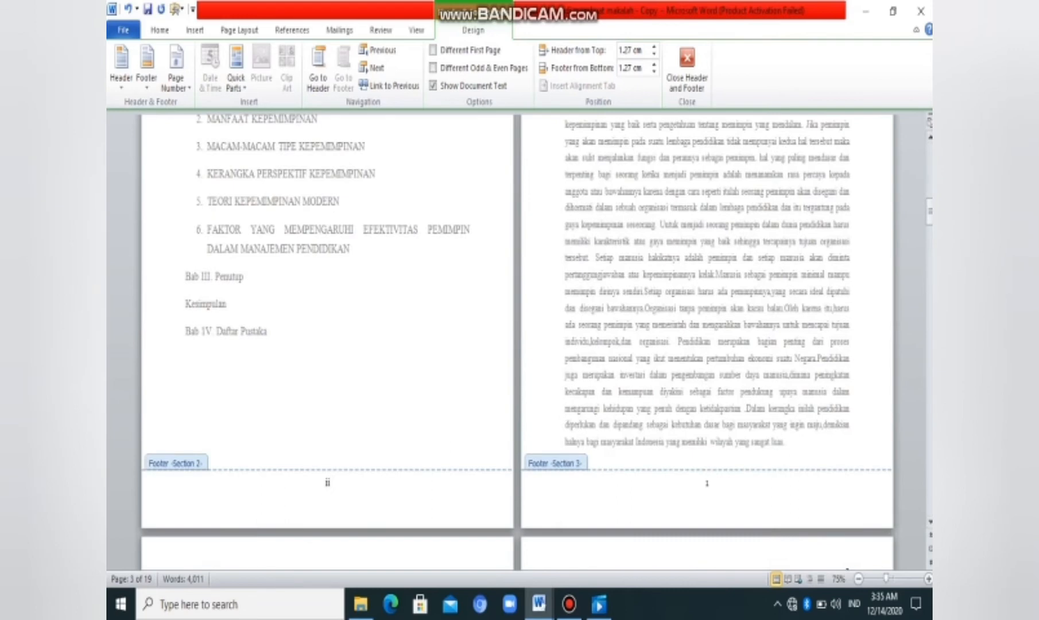
{"action": "scroll", "coordinate": [517, 345], "scroll_direction": "down", "scroll_amount": 10}
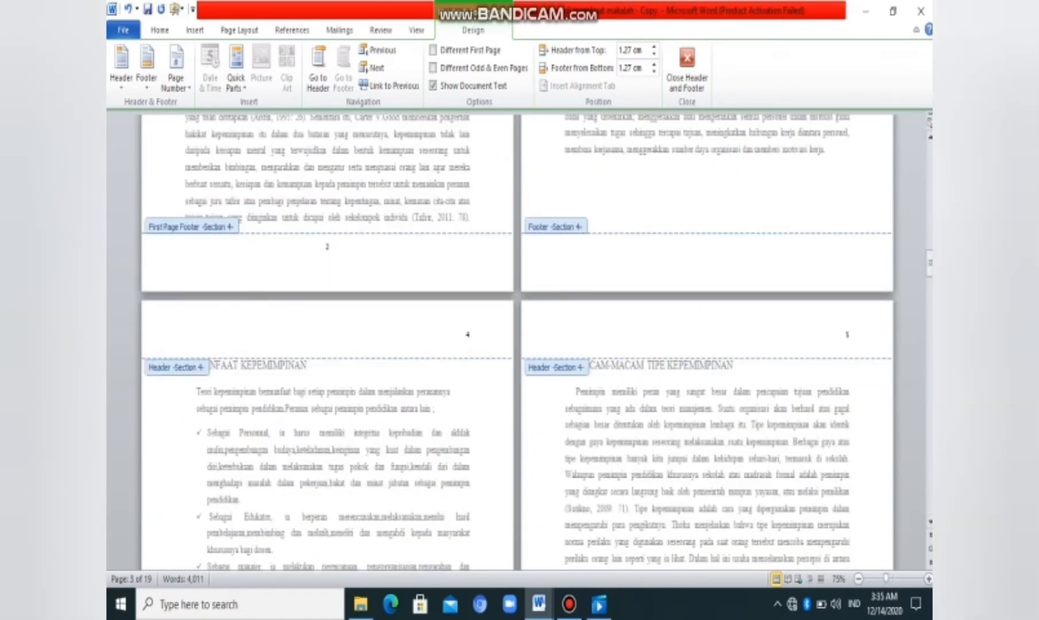
{"action": "scroll", "coordinate": [516, 345], "scroll_direction": "up", "scroll_amount": 8}
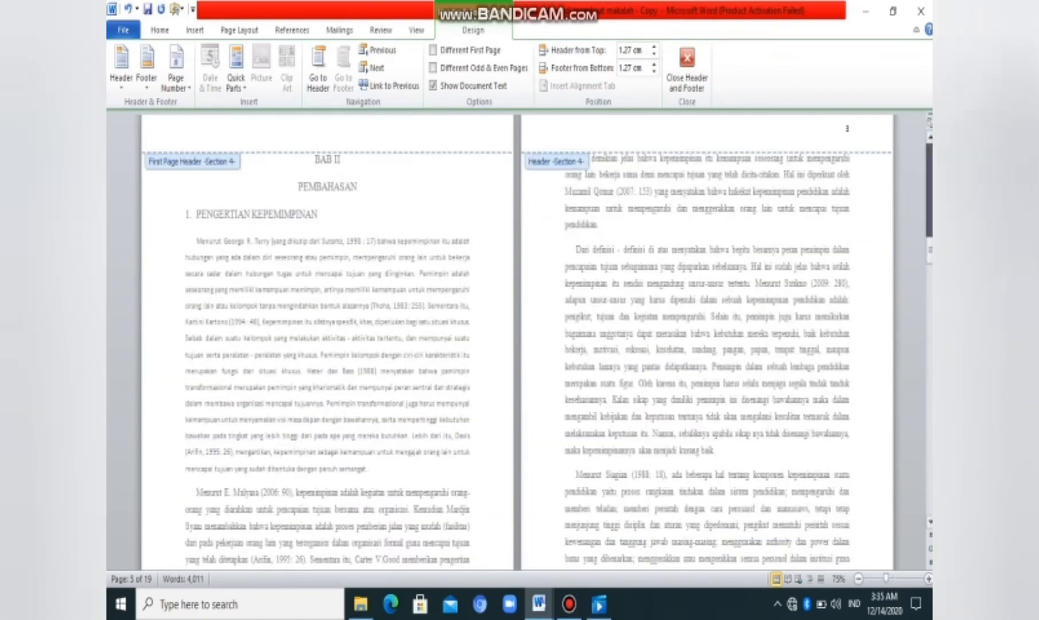
{"action": "scroll", "coordinate": [517, 345], "scroll_direction": "down", "scroll_amount": 8}
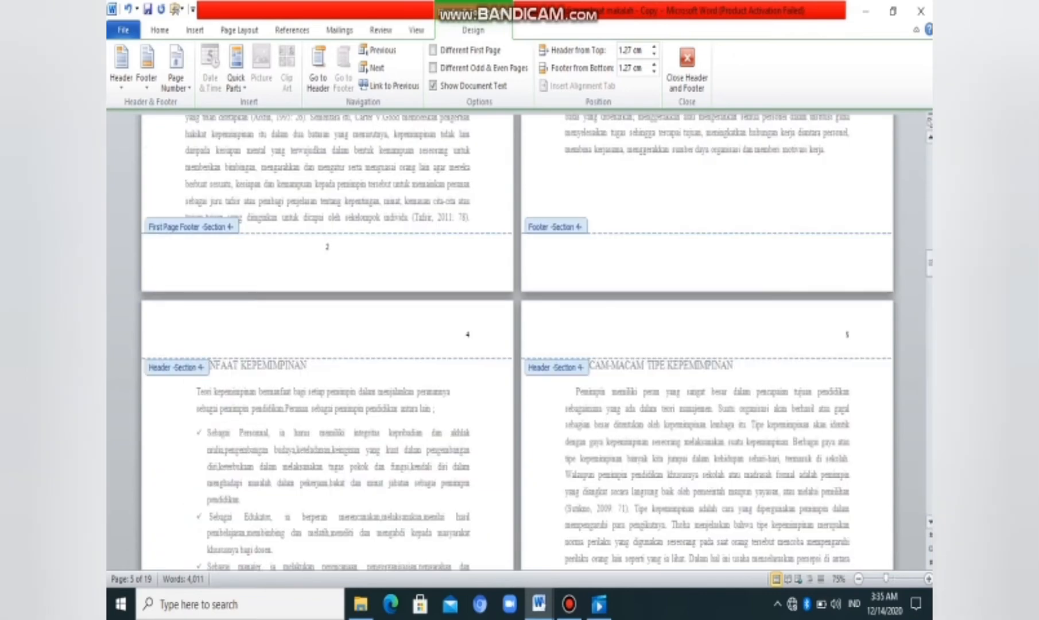
{"action": "left_click", "coordinate": [850, 335]}
{"action": "left_click_drag", "start_coordinate": [930, 262], "coordinate": [930, 387]}
{"action": "left_click", "coordinate": [930, 488]}
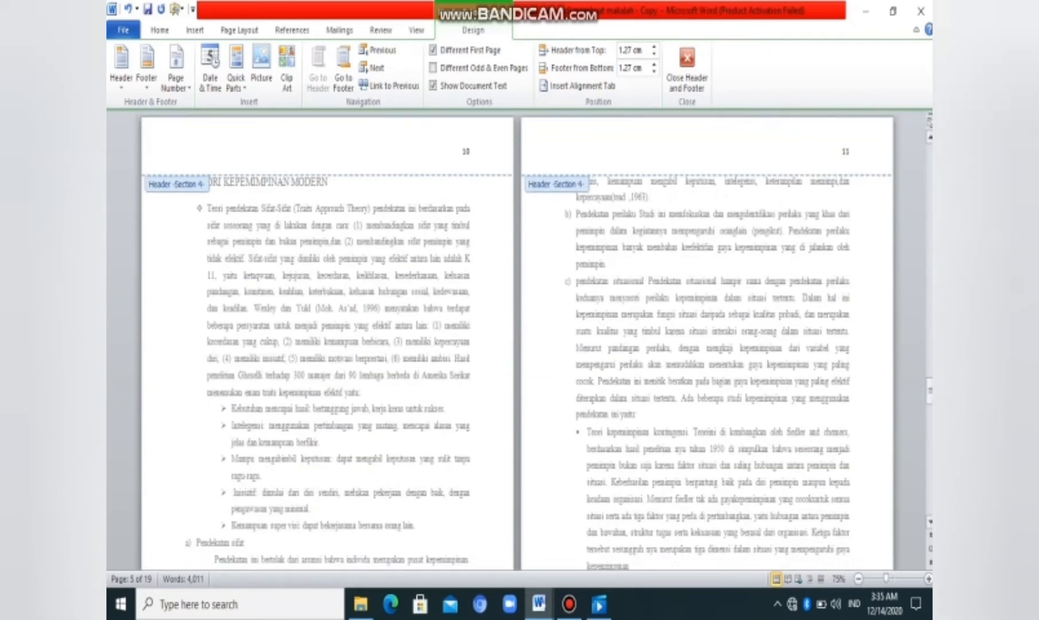
{"action": "left_click", "coordinate": [930, 488]}
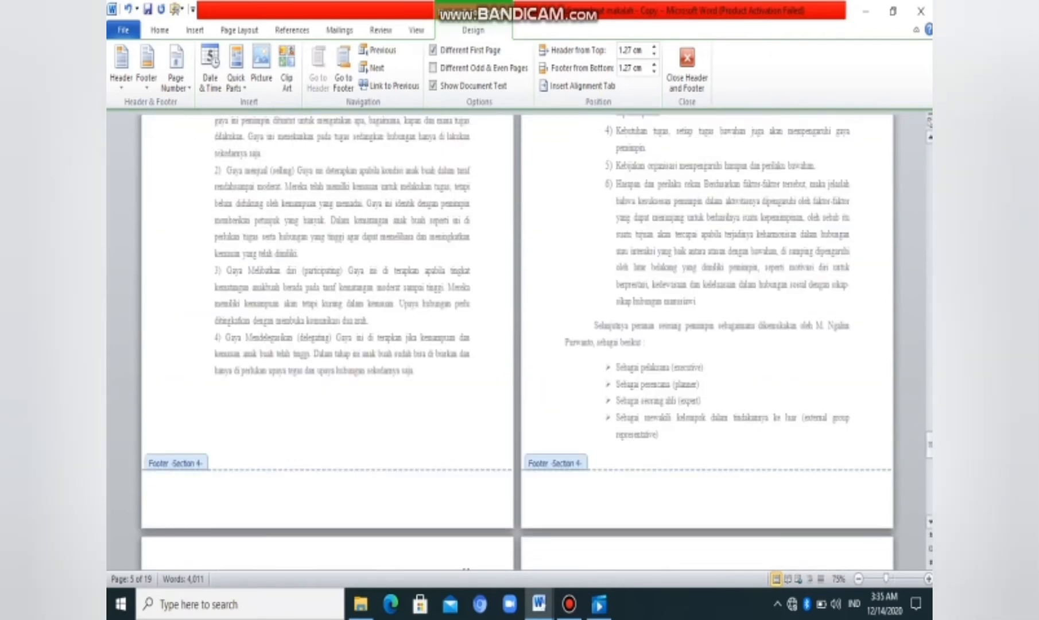
{"action": "left_click", "coordinate": [930, 488]}
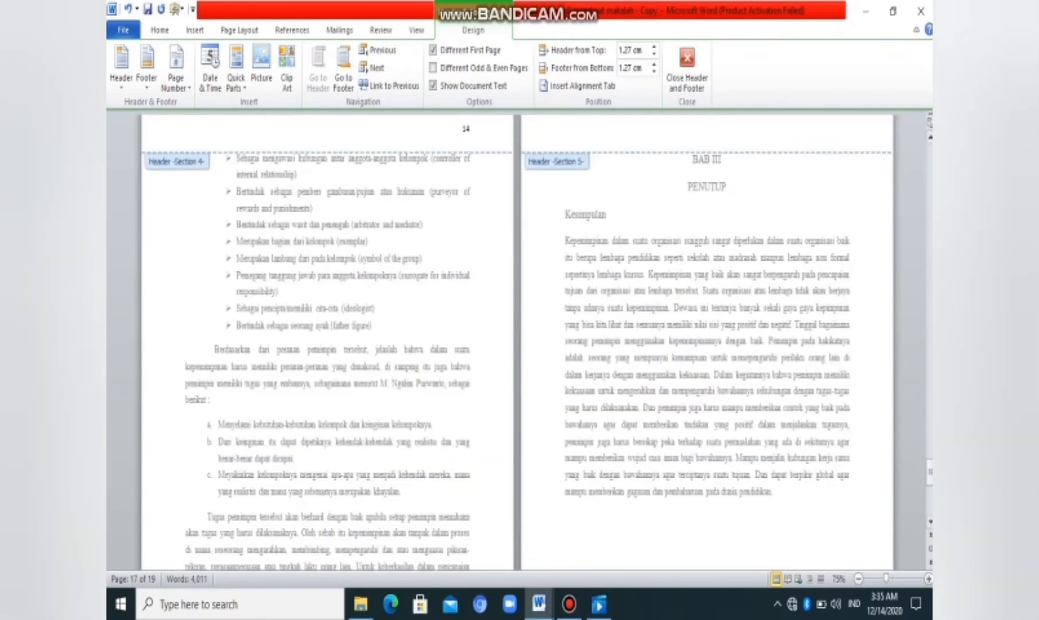
{"action": "left_click", "coordinate": [930, 507]}
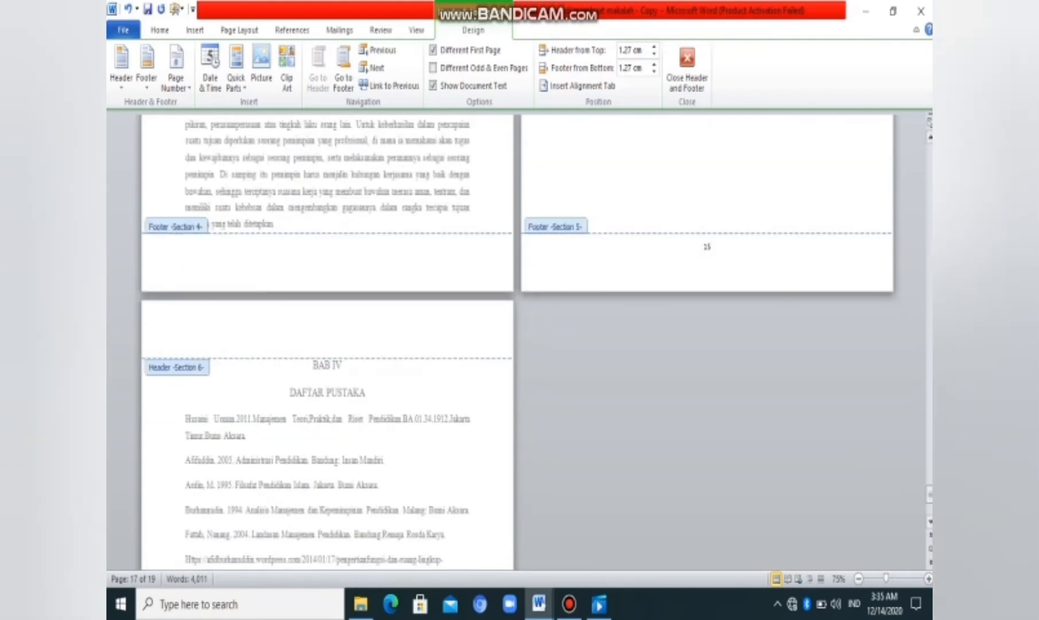
Change the font of the BAB I footer's page number to Times New Roman.
{"action": "scroll", "coordinate": [519, 342], "scroll_direction": "down", "scroll_amount": 6}
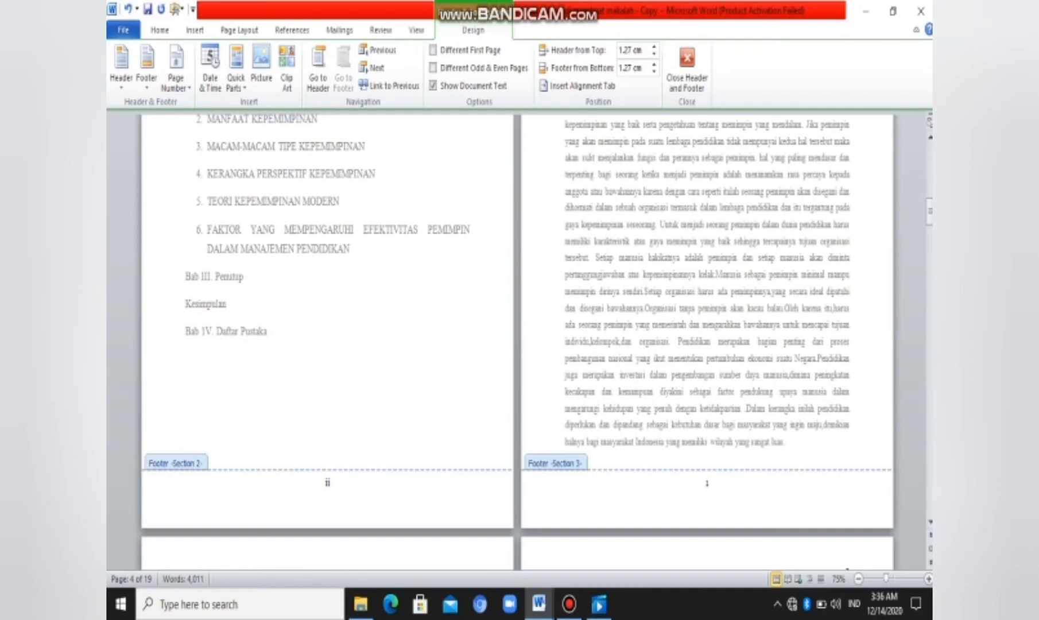
{"action": "double_click", "coordinate": [707, 483]}
{"action": "double_click", "coordinate": [707, 483]}
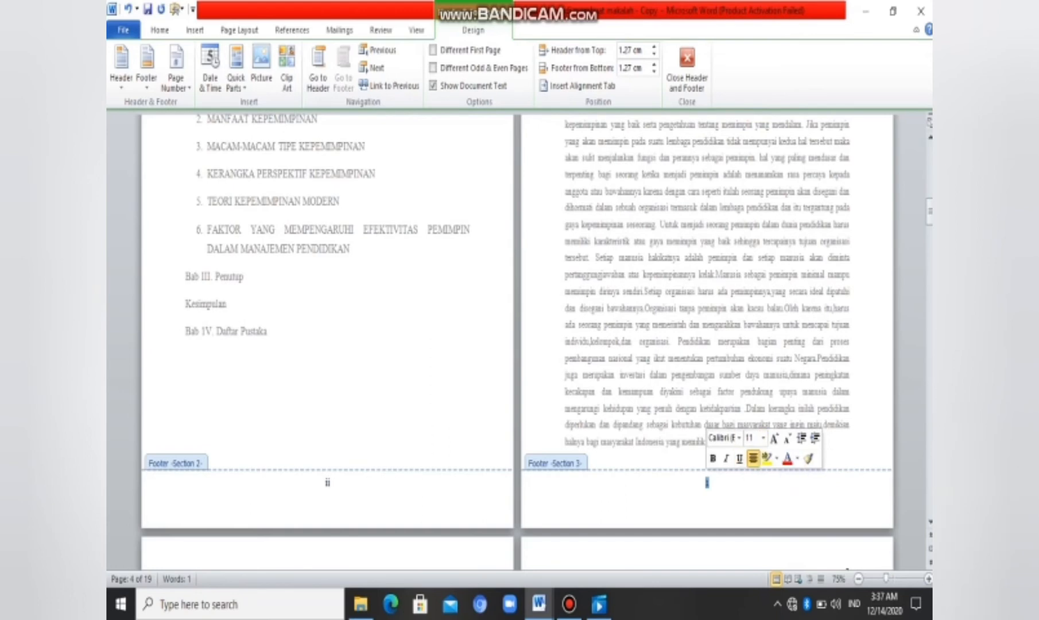
{"action": "left_click", "coordinate": [738, 437]}
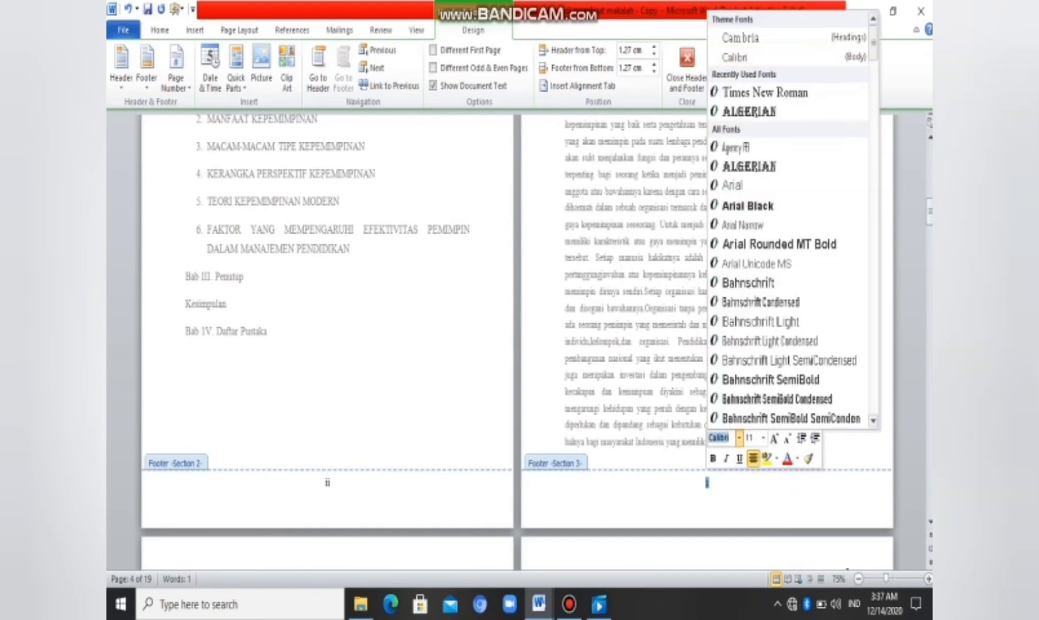
{"action": "left_click", "coordinate": [764, 92]}
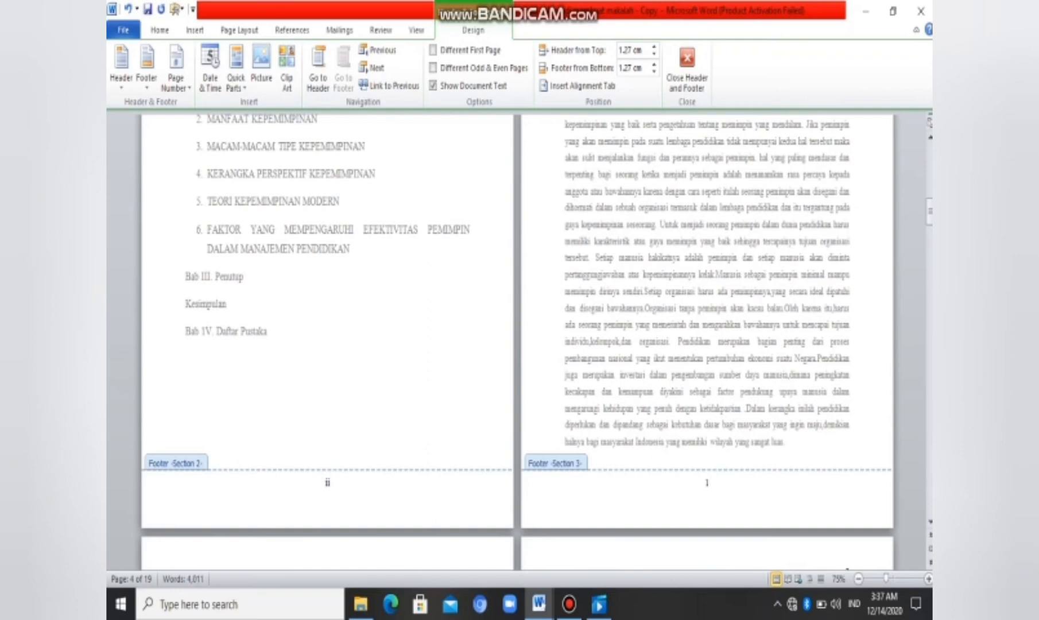
Set the font size of the BAB I footer's page number to 14.
{"action": "double_click", "coordinate": [707, 483]}
{"action": "double_click", "coordinate": [708, 484]}
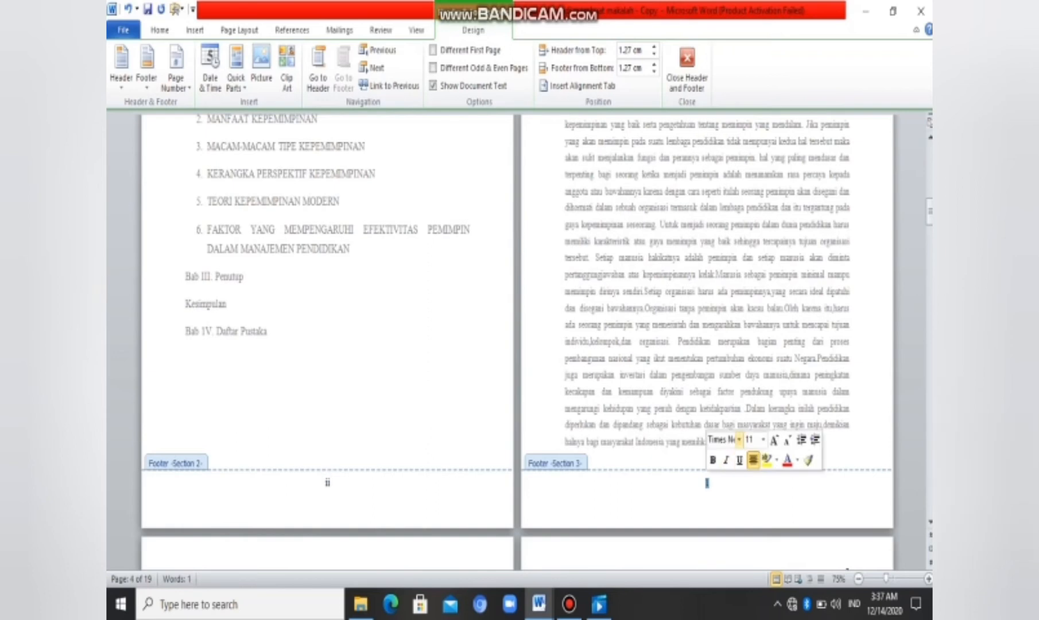
{"action": "left_click", "coordinate": [763, 440]}
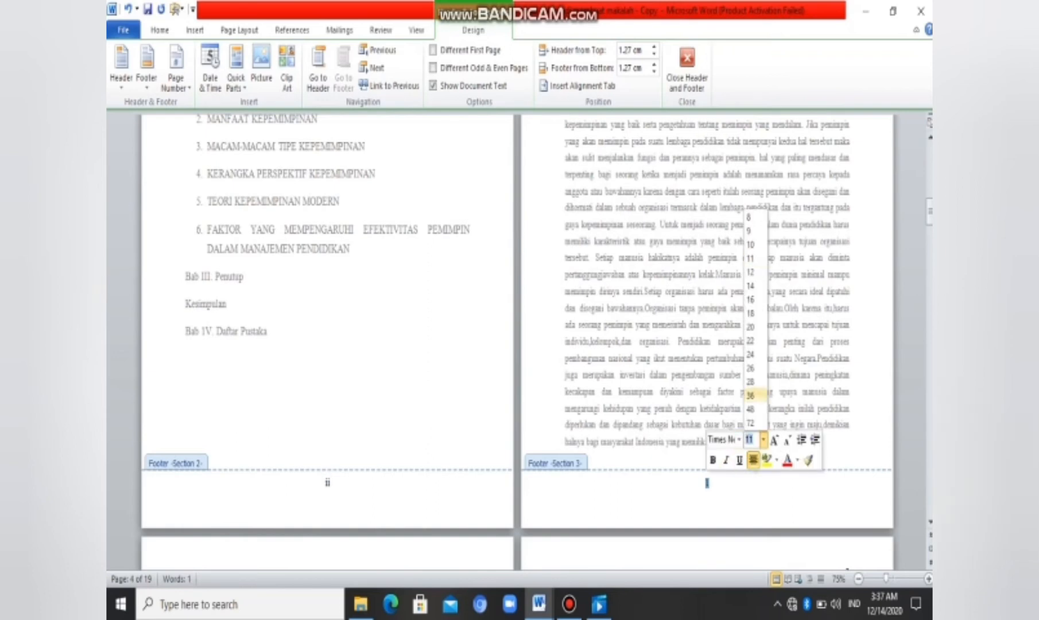
{"action": "left_click", "coordinate": [750, 286]}
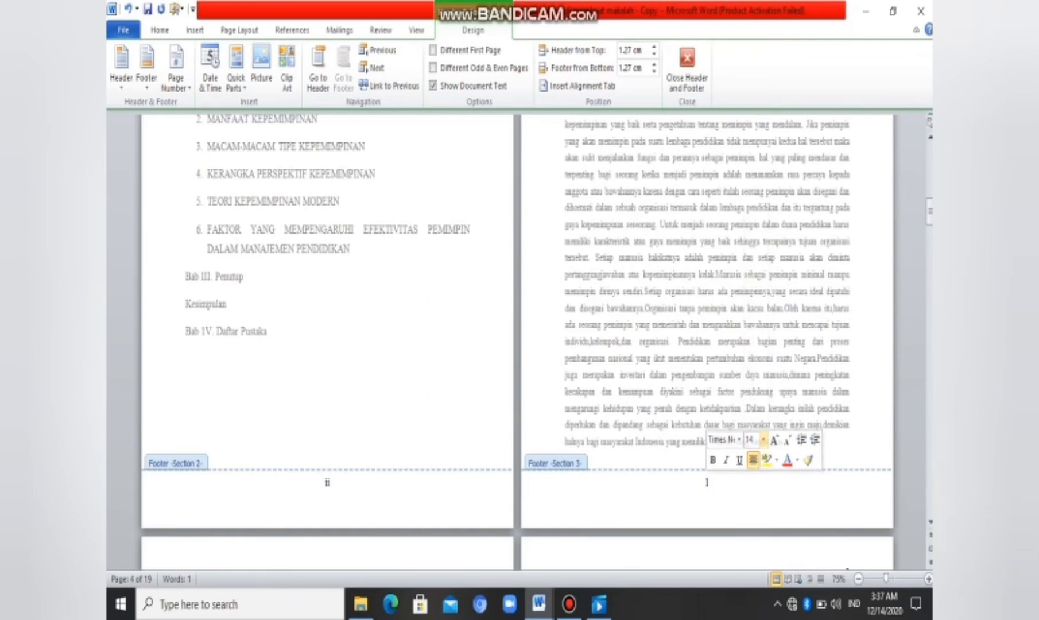
{"action": "left_click", "coordinate": [565, 493]}
{"action": "left_click", "coordinate": [318, 69]}
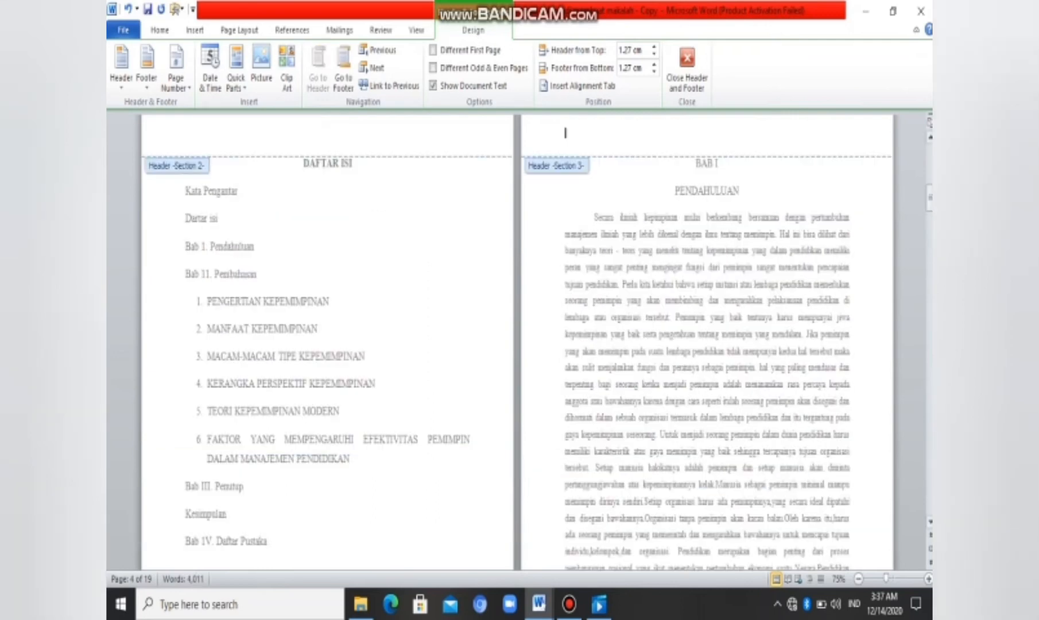
Examine the page numbers' placement and font formatting from the cover and front matter through the BAB II pages.
{"action": "scroll", "coordinate": [517, 345], "scroll_direction": "down", "scroll_amount": 6}
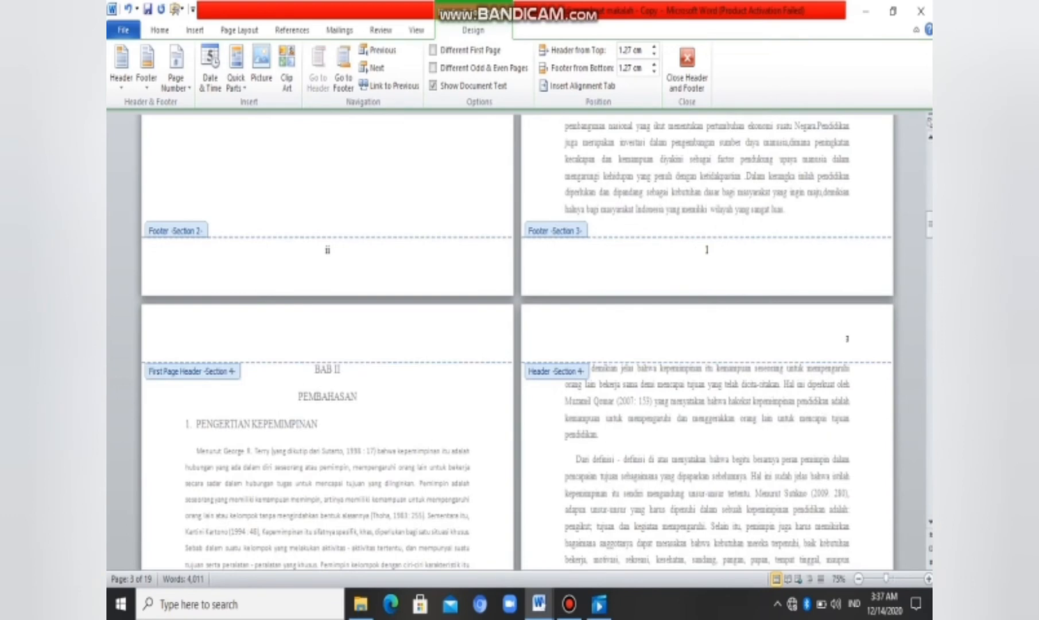
{"action": "scroll", "coordinate": [517, 344], "scroll_direction": "down", "scroll_amount": 8}
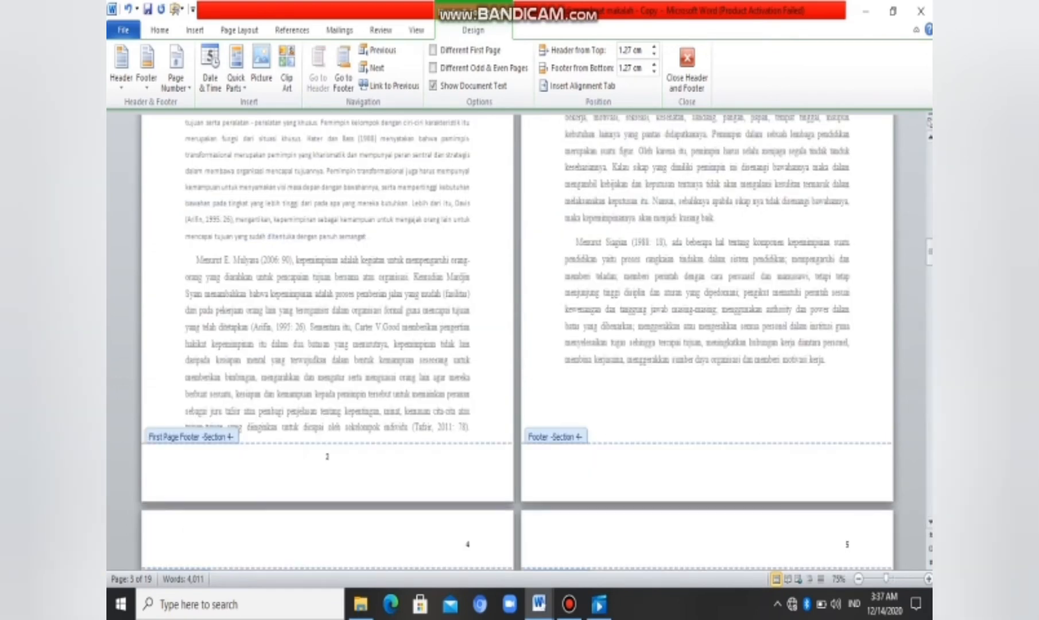
{"action": "scroll", "coordinate": [516, 344], "scroll_direction": "up", "scroll_amount": 14}
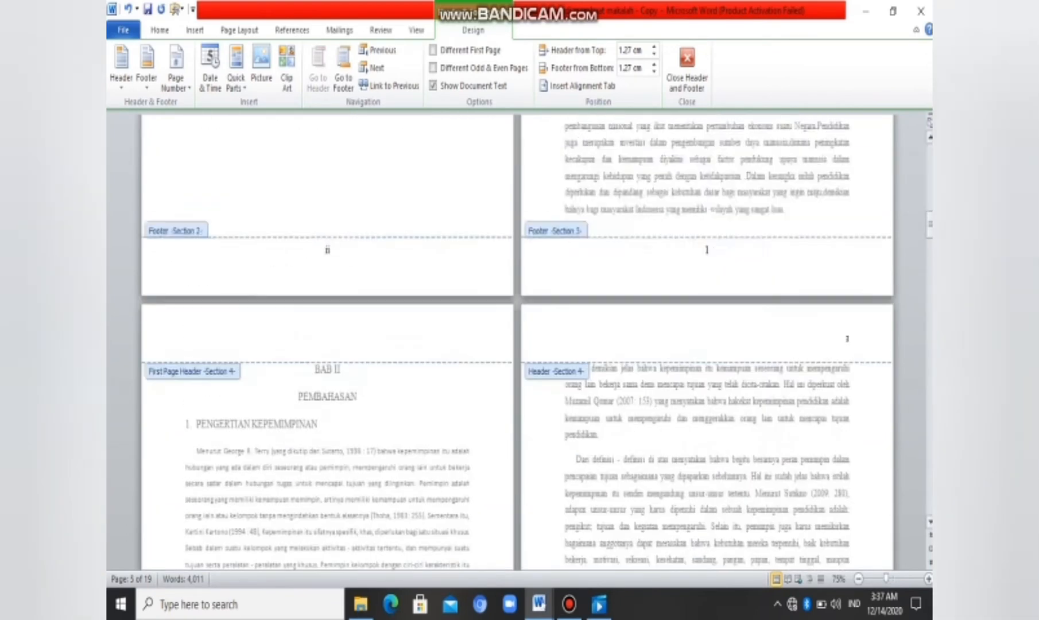
{"action": "left_click_drag", "start_coordinate": [930, 197], "coordinate": [930, 151]}
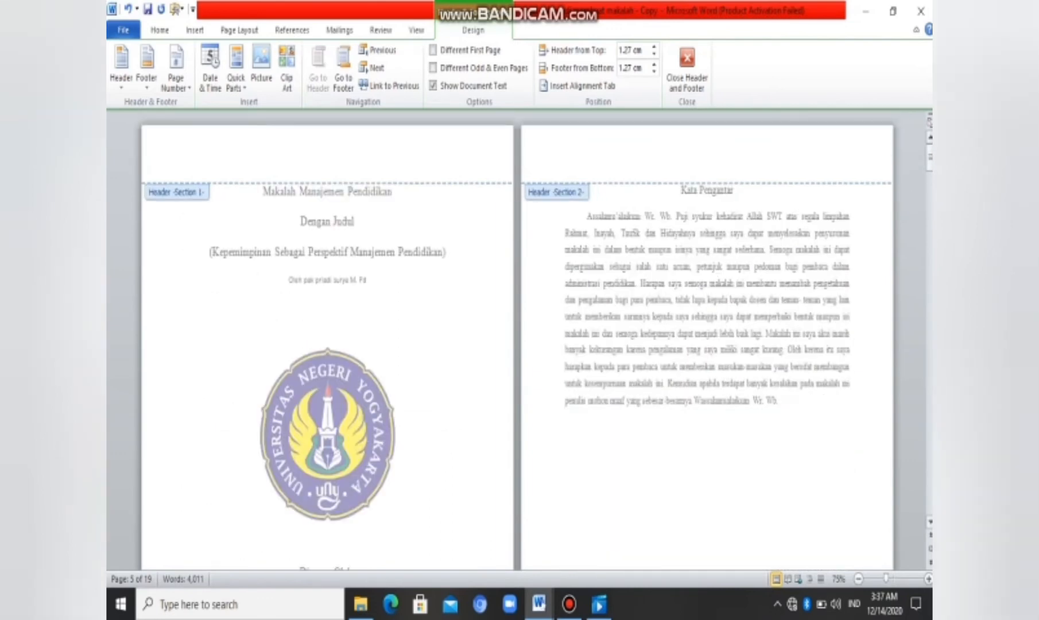
{"action": "scroll", "coordinate": [517, 344], "scroll_direction": "down", "scroll_amount": 8}
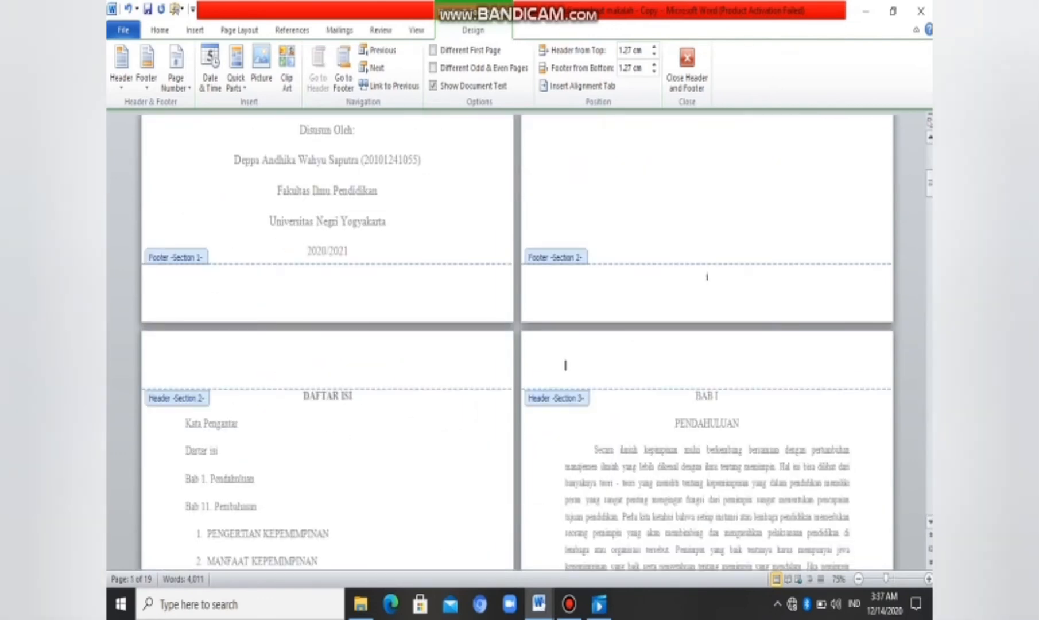
{"action": "left_click", "coordinate": [707, 276]}
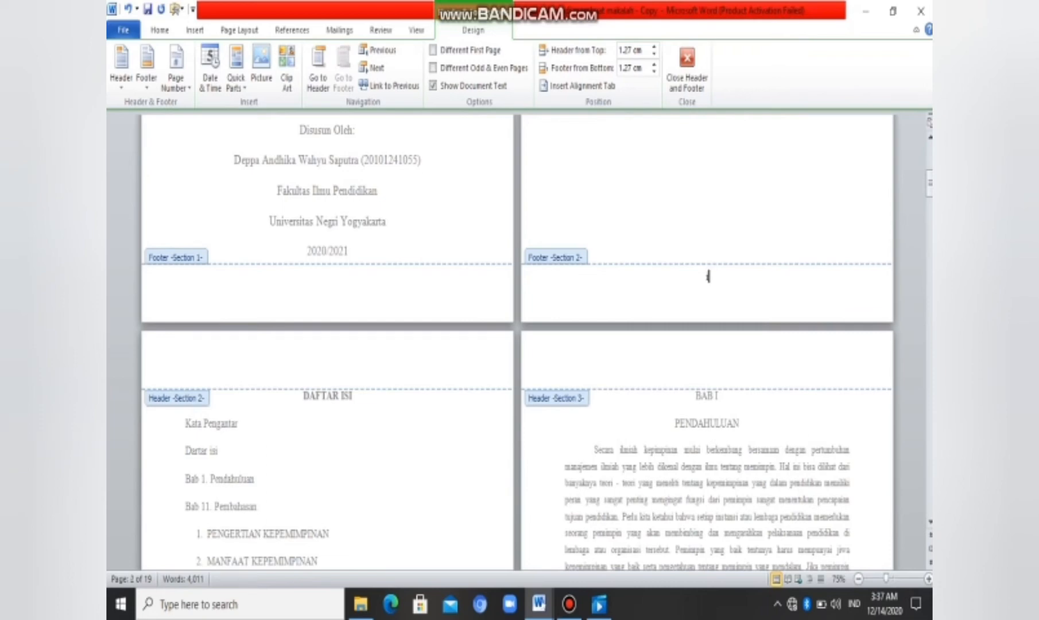
{"action": "scroll", "coordinate": [707, 276], "scroll_direction": "down", "scroll_amount": 4}
{"action": "scroll", "coordinate": [517, 344], "scroll_direction": "down", "scroll_amount": 4}
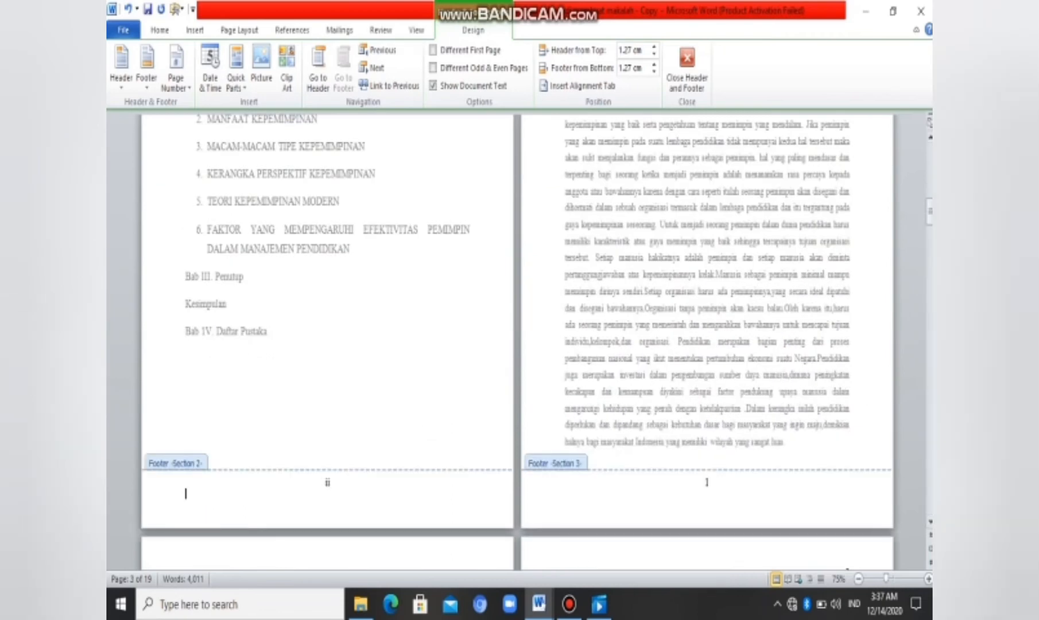
{"action": "left_click", "coordinate": [331, 483]}
{"action": "left_click", "coordinate": [159, 30]}
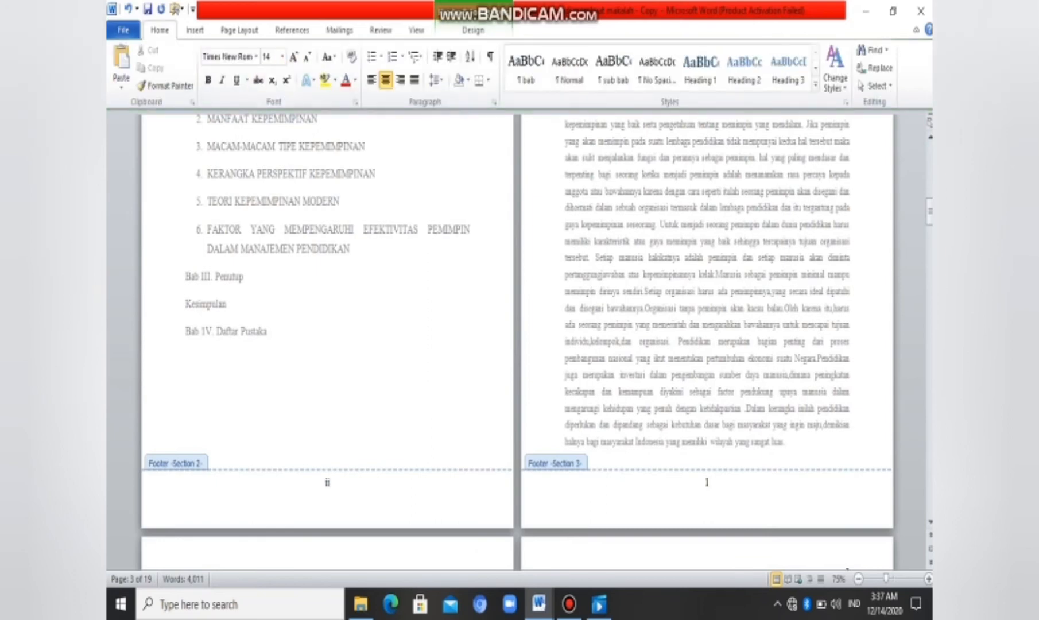
{"action": "left_click", "coordinate": [710, 483]}
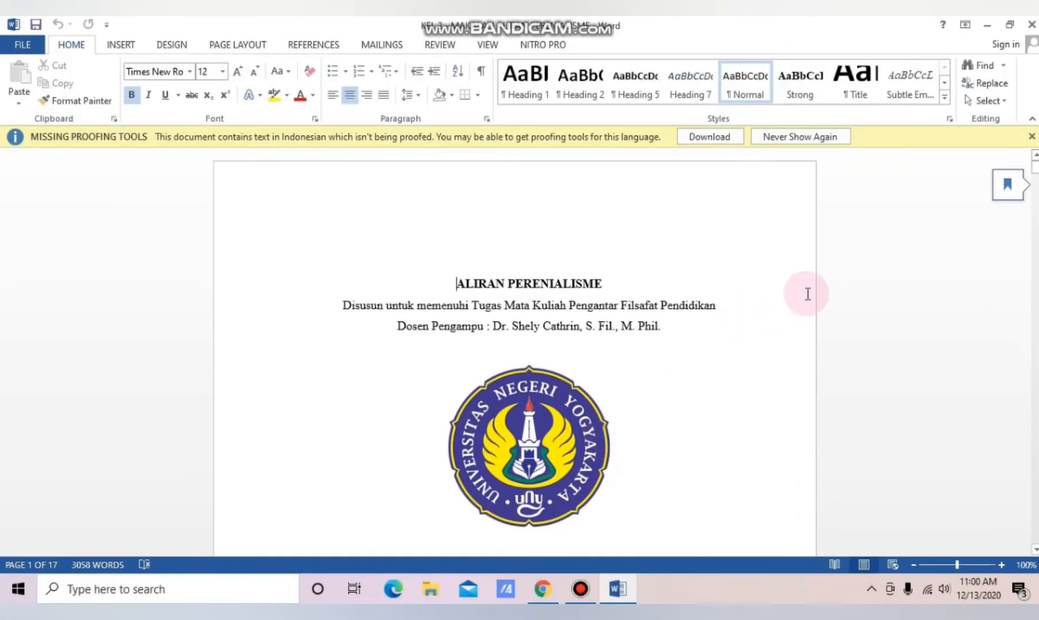
In the Aliran Perenialisme paper, dismiss the missing proofing tools notice and go to the BAB I page.
{"action": "left_click", "coordinate": [1032, 136]}
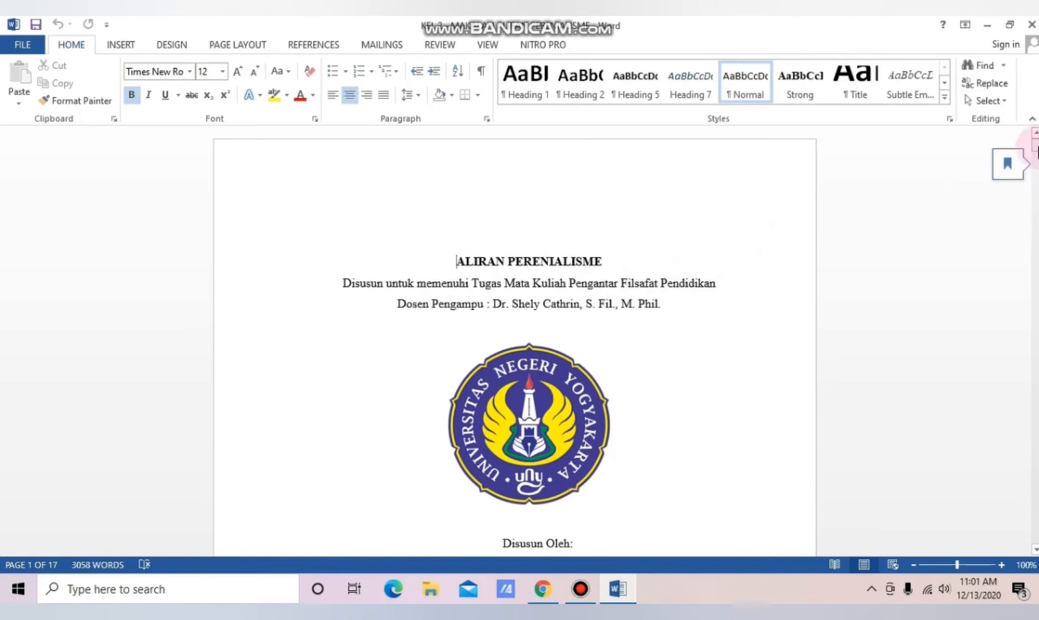
{"action": "mouse_move", "coordinate": [1037, 147]}
{"action": "left_mouse_down"}
{"action": "mouse_move", "coordinate": [1037, 195]}
{"action": "mouse_move", "coordinate": [1036, 144]}
{"action": "left_mouse_up"}
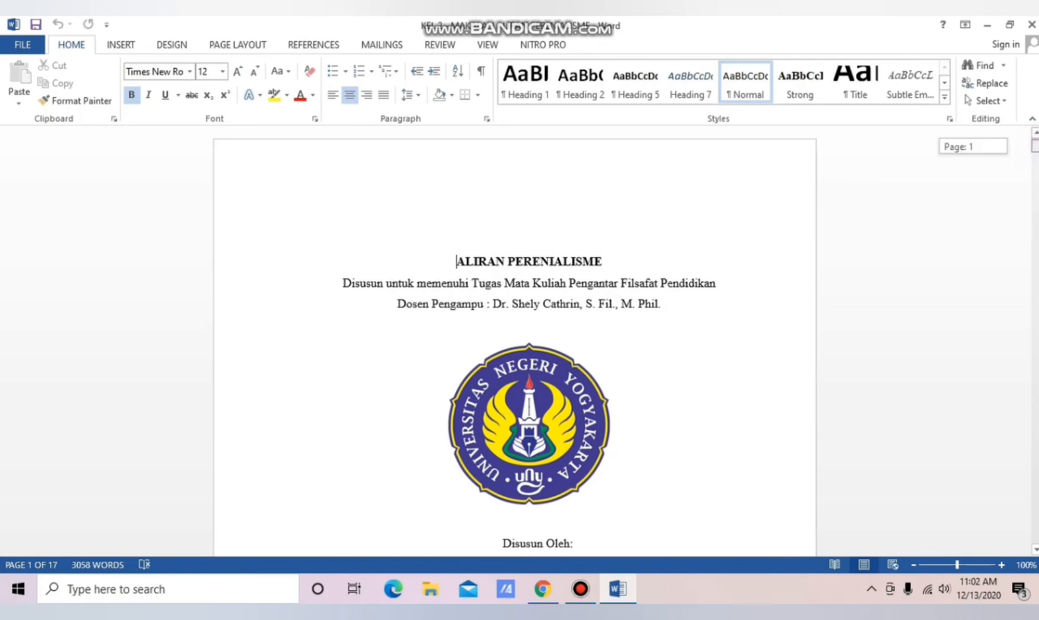
{"action": "left_click_drag", "start_coordinate": [1036, 148], "coordinate": [1035, 215]}
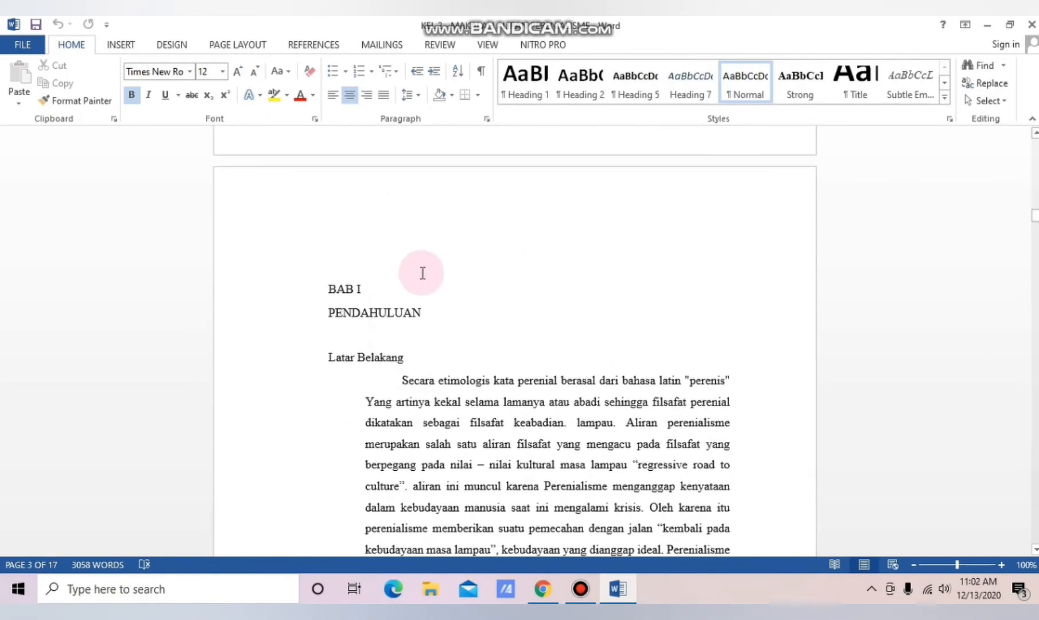
Define a new style from the BAB I line, named Bab Judul, with the type Linked (paragraph and character).
{"action": "left_click", "coordinate": [330, 287]}
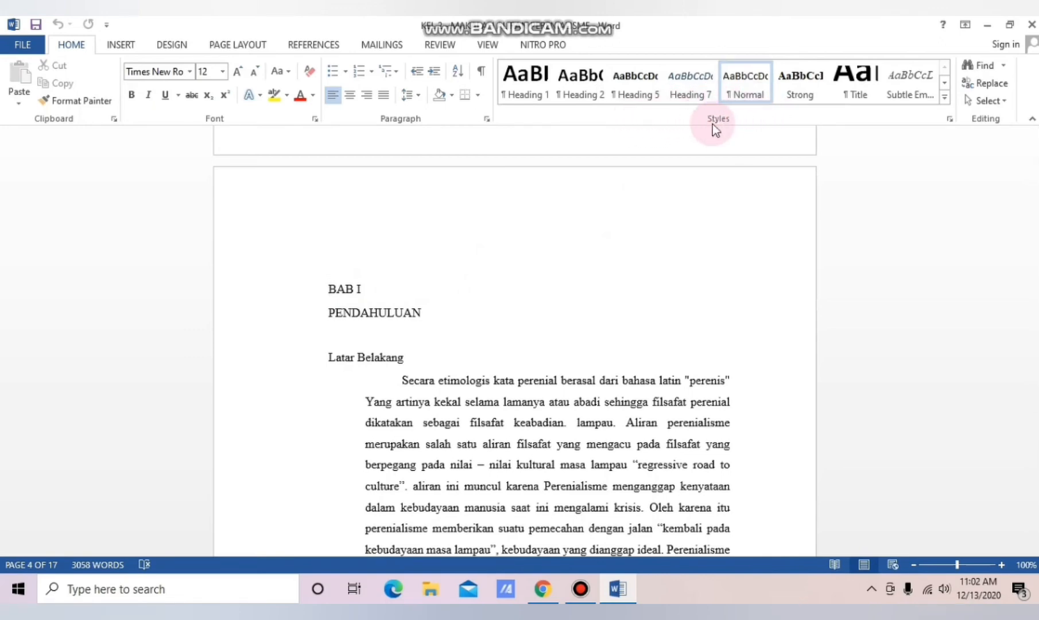
{"action": "left_click", "coordinate": [944, 99]}
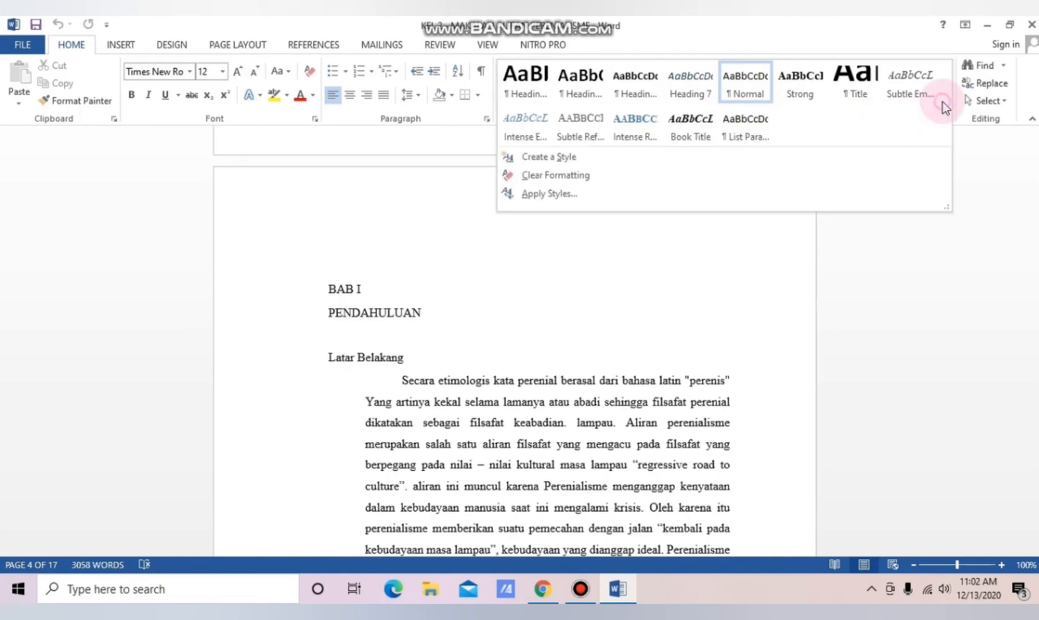
{"action": "left_click", "coordinate": [613, 165]}
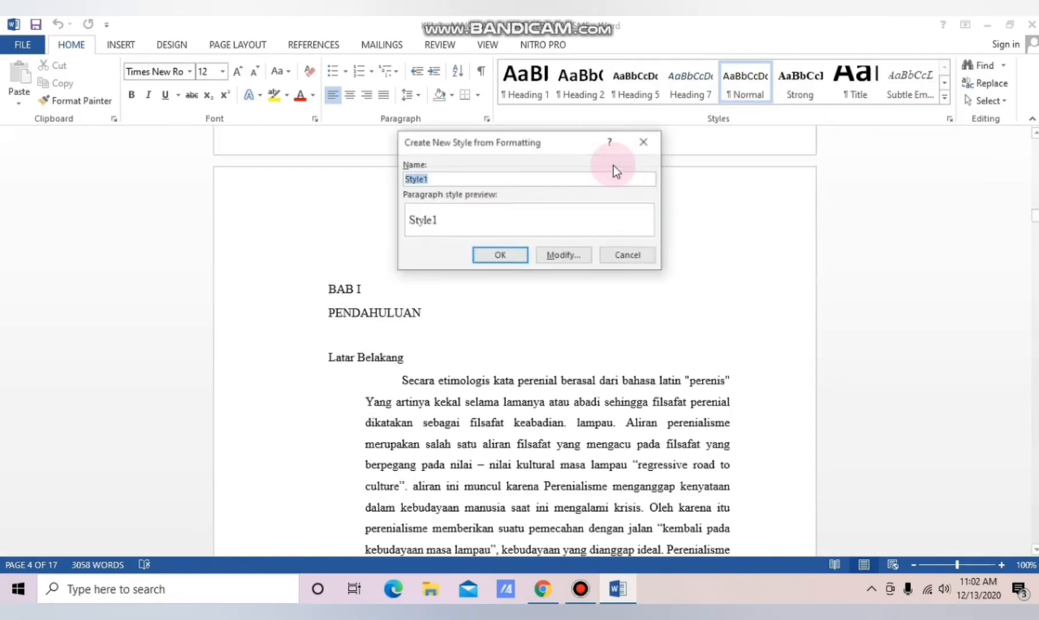
{"action": "left_click", "coordinate": [567, 257]}
{"action": "left_click", "coordinate": [577, 181]}
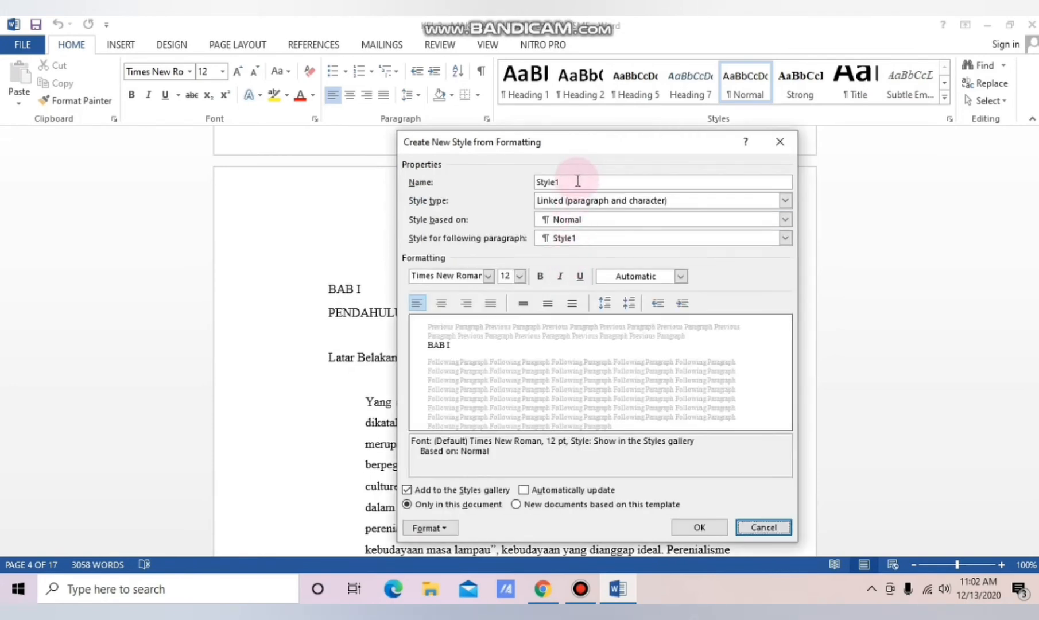
{"action": "key", "text": "BackSpace"}
{"action": "key", "text": "BackSpace"}
{"action": "key", "text": "BackSpace"}
{"action": "key", "text": "BackSpace"}
{"action": "key", "text": "BackSpace"}
{"action": "key", "text": "BackSpace"}
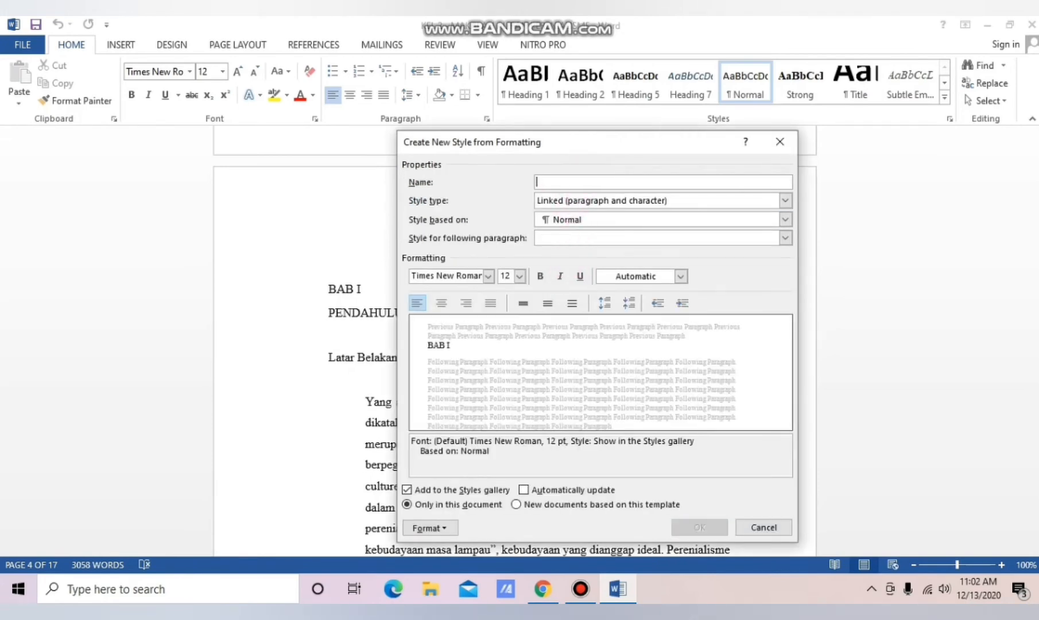
{"action": "type", "text": "Bab Ju"}
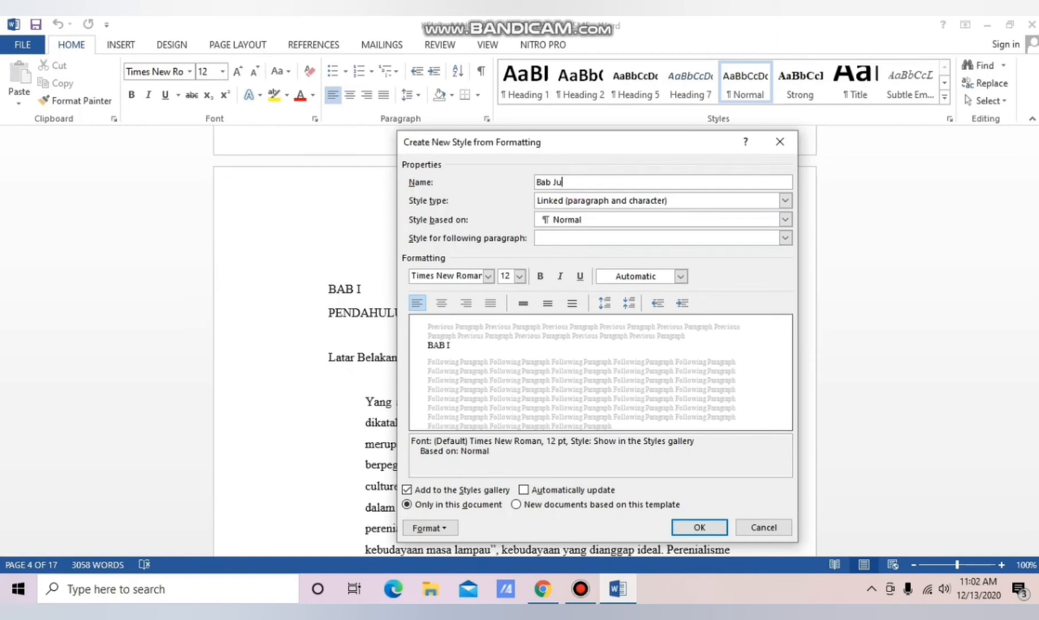
{"action": "type", "text": "dul"}
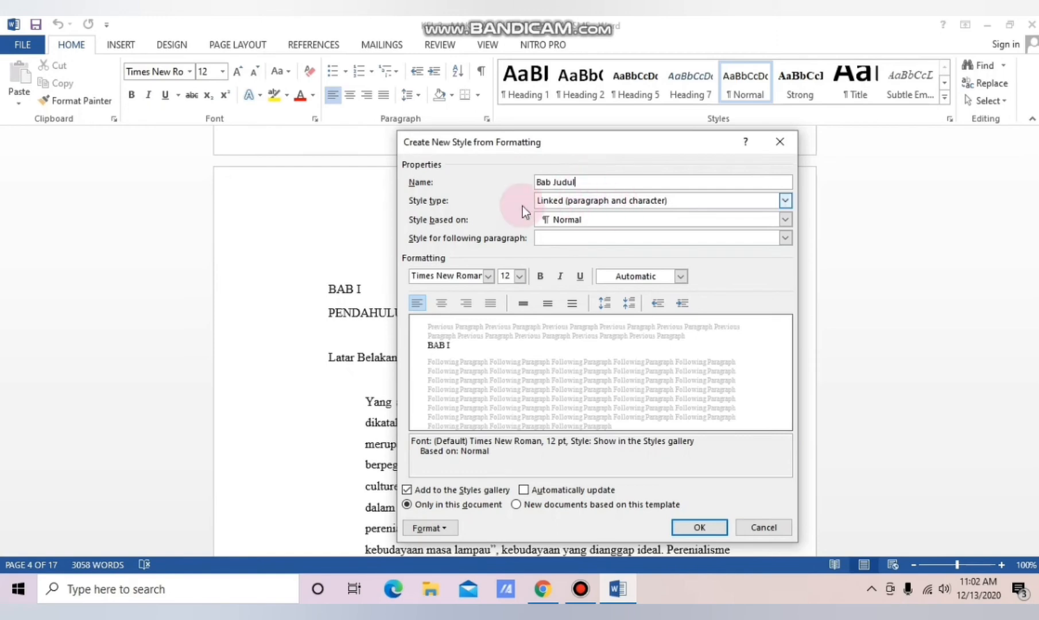
{"action": "left_click", "coordinate": [785, 201]}
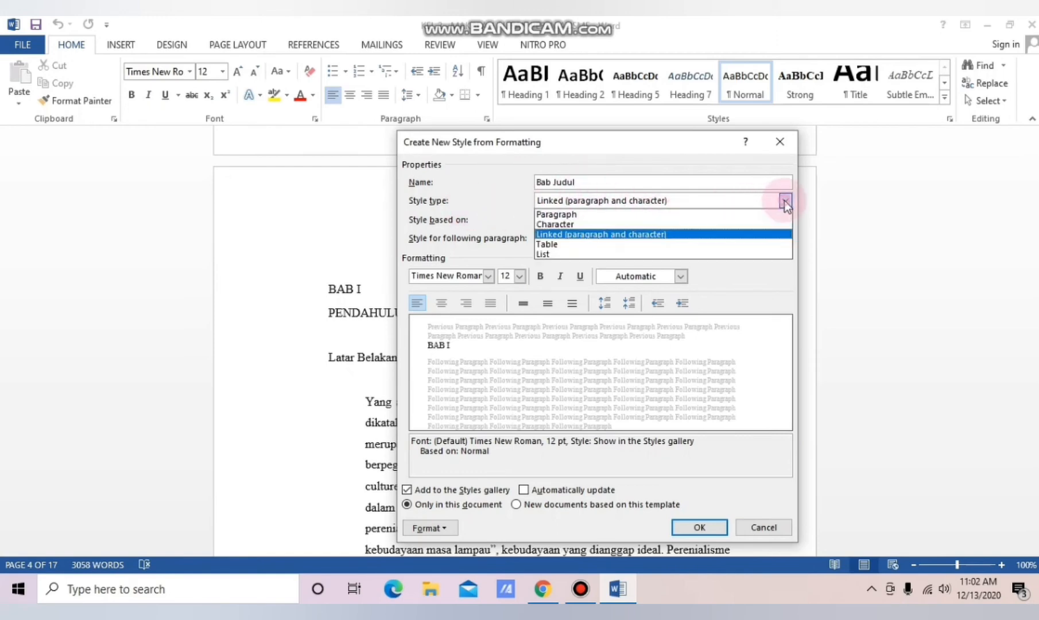
{"action": "left_click", "coordinate": [634, 234]}
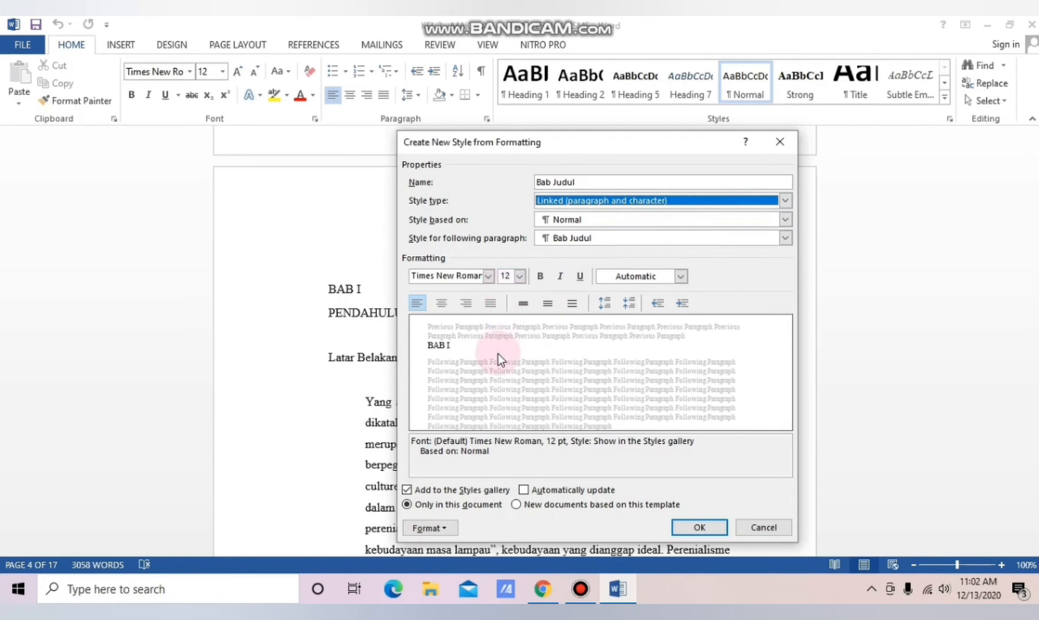
Set the Bab Judul style's font style to Bold.
{"action": "left_click", "coordinate": [447, 529]}
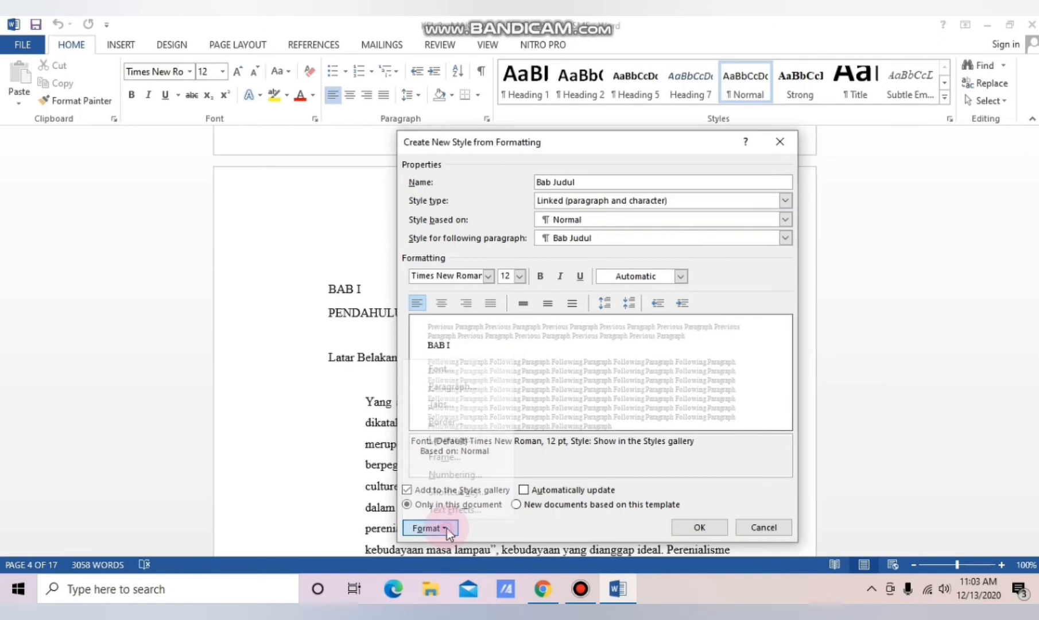
{"action": "left_click", "coordinate": [438, 370]}
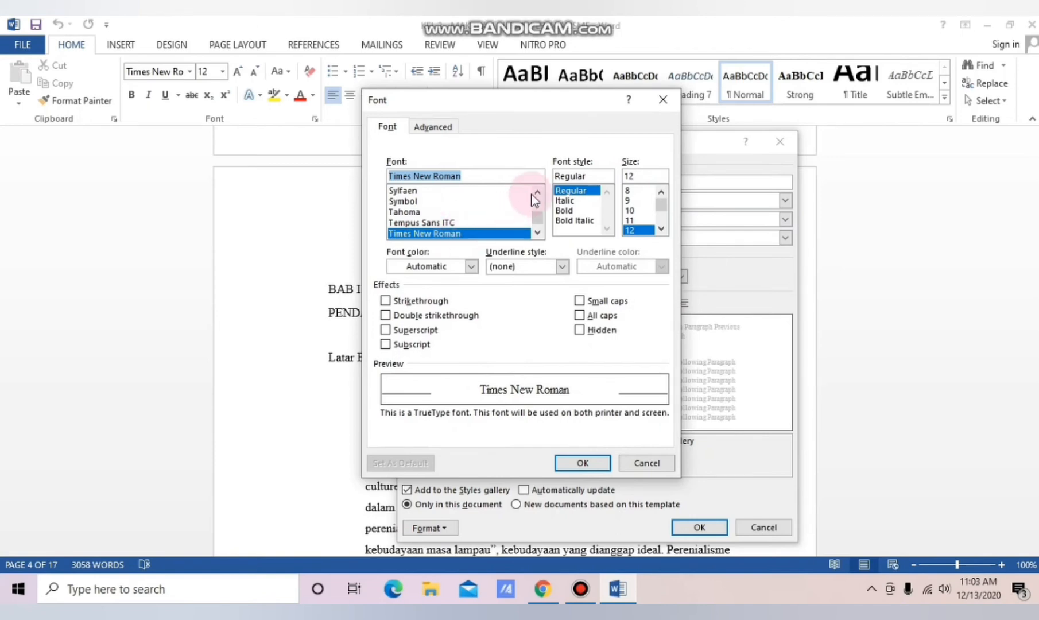
{"action": "left_click", "coordinate": [569, 210]}
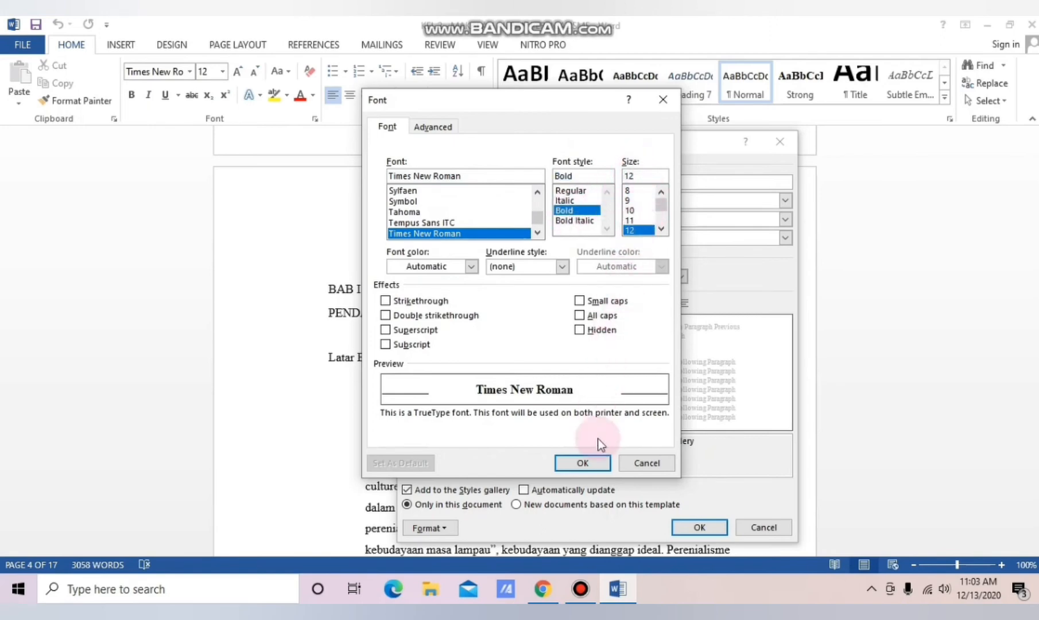
{"action": "left_click", "coordinate": [583, 463]}
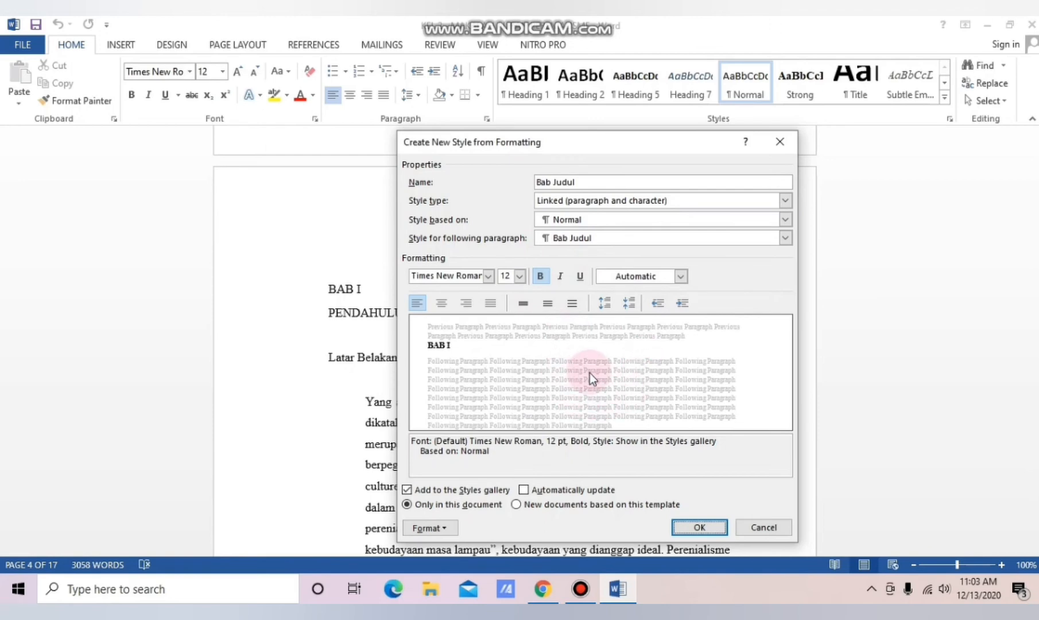
Centre the Bab Judul style's alignment and save the new style.
{"action": "left_click", "coordinate": [442, 528]}
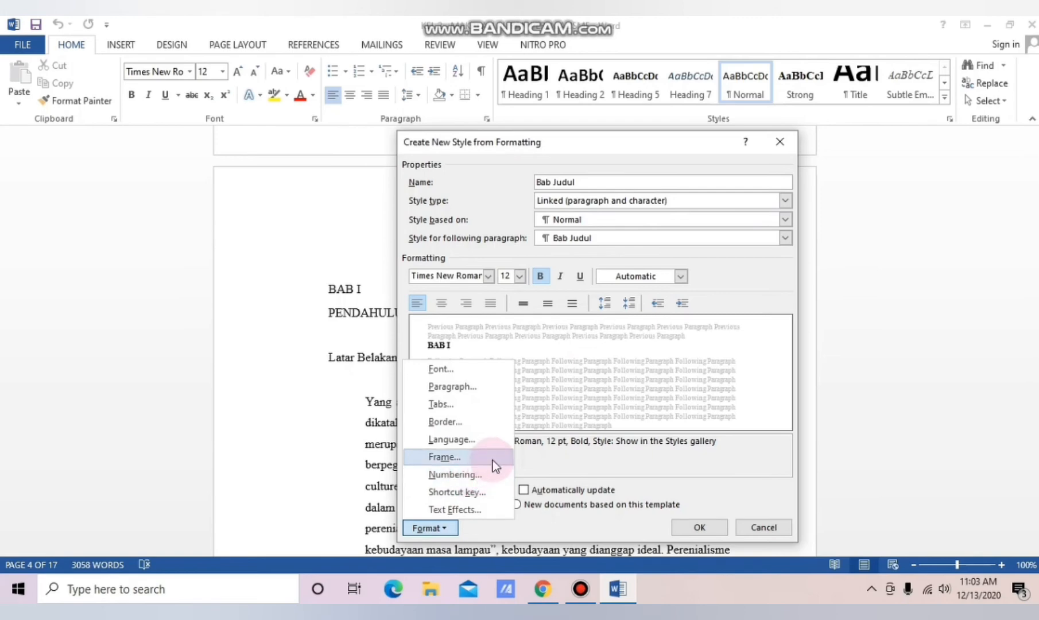
{"action": "left_click", "coordinate": [525, 437]}
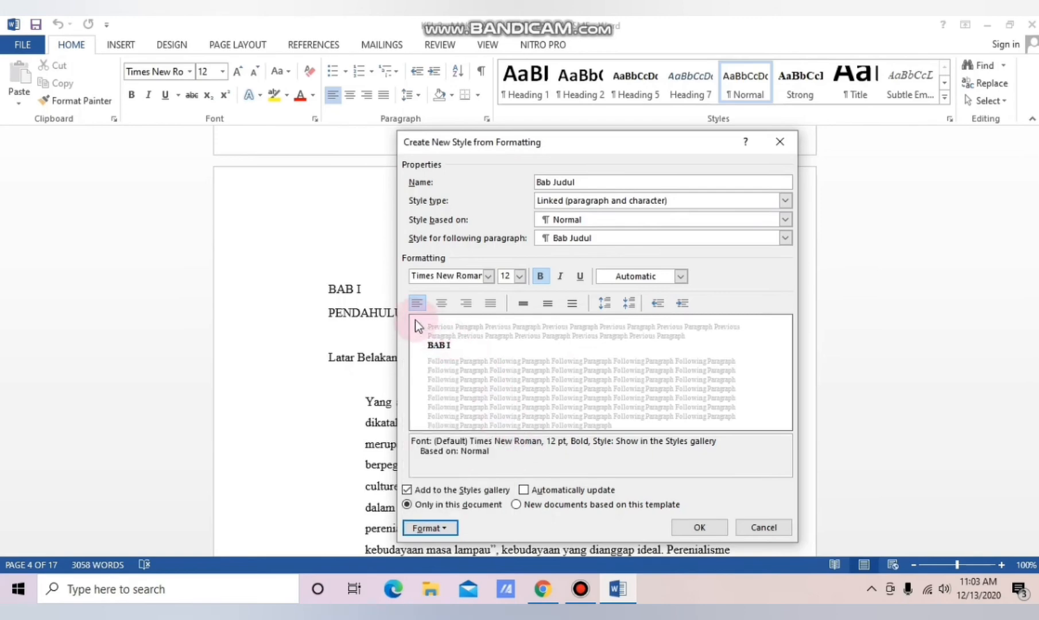
{"action": "left_click", "coordinate": [442, 304]}
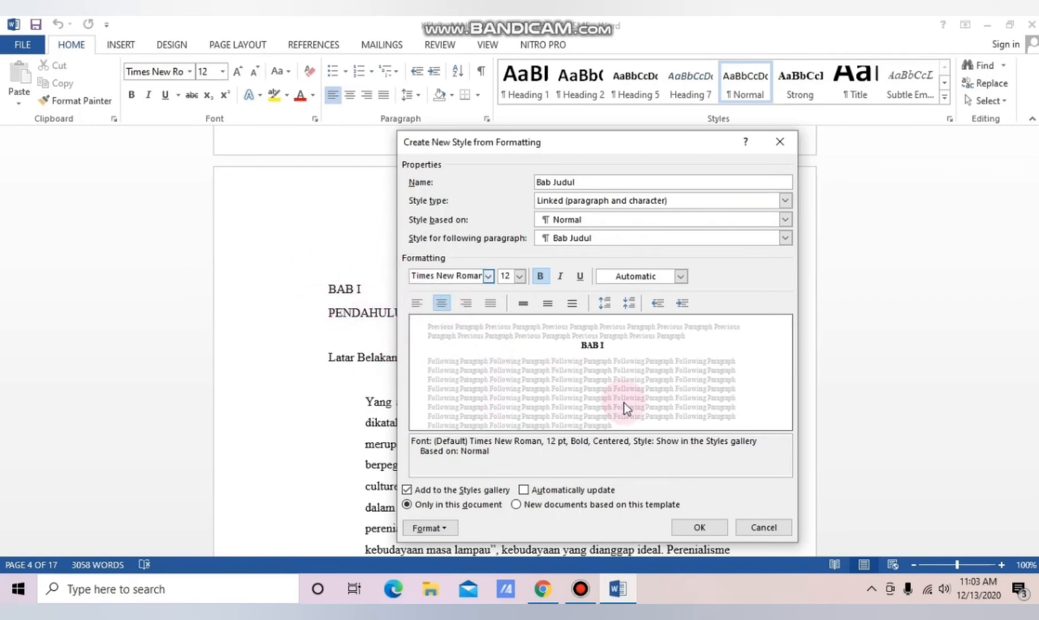
{"action": "left_click", "coordinate": [700, 527]}
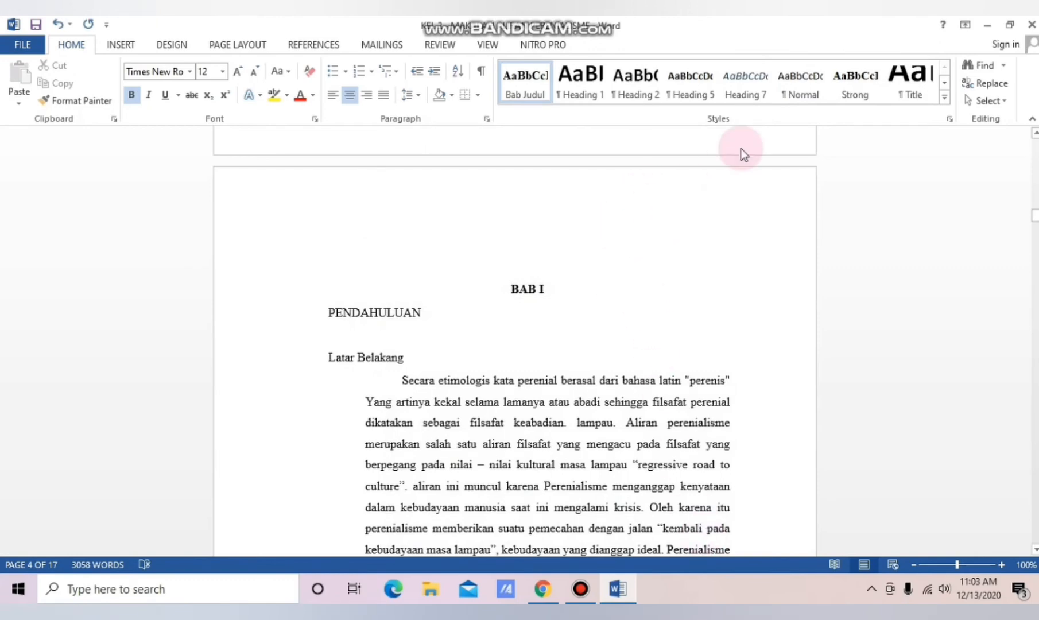
Reset the BAB I line to the Normal style and apply the Bab Judul style to both BAB I and PENDAHULUAN.
{"action": "left_click", "coordinate": [785, 84]}
{"action": "left_click", "coordinate": [326, 287]}
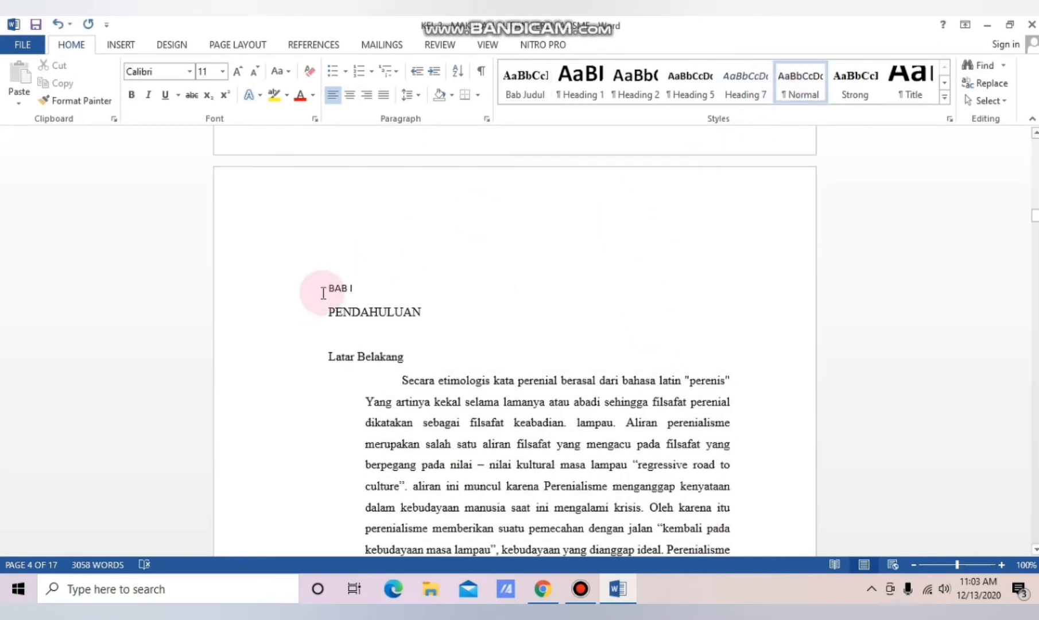
{"action": "left_click_drag", "start_coordinate": [327, 288], "coordinate": [424, 313]}
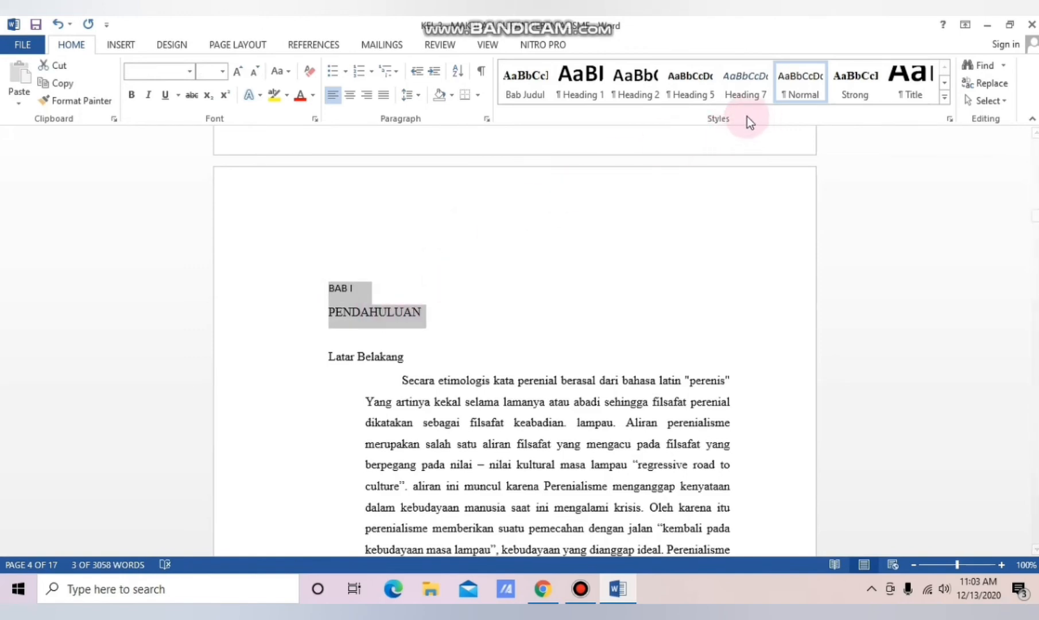
{"action": "left_click", "coordinate": [530, 90]}
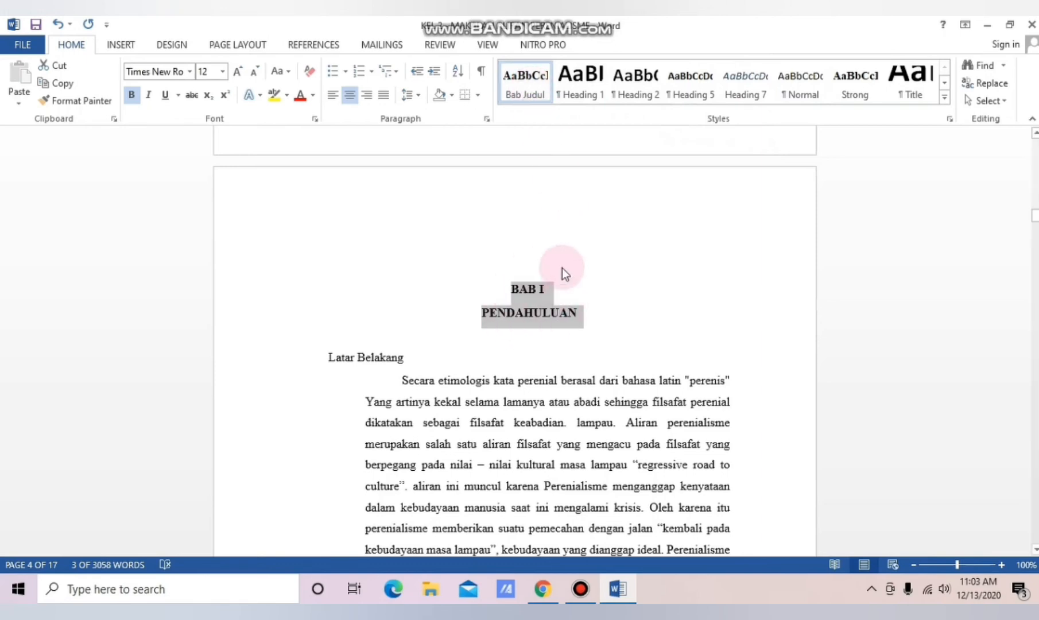
{"action": "left_click", "coordinate": [422, 328]}
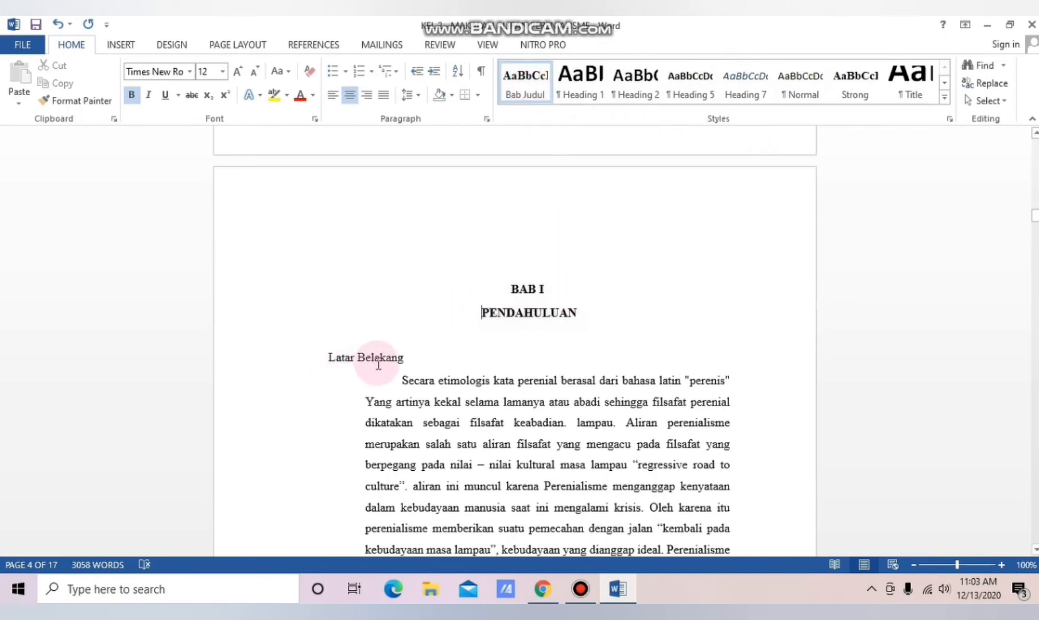
Define a new style from the Latar Belakang line, named Sub Bab Judul, with the type Linked (paragraph and character).
{"action": "left_click", "coordinate": [327, 359]}
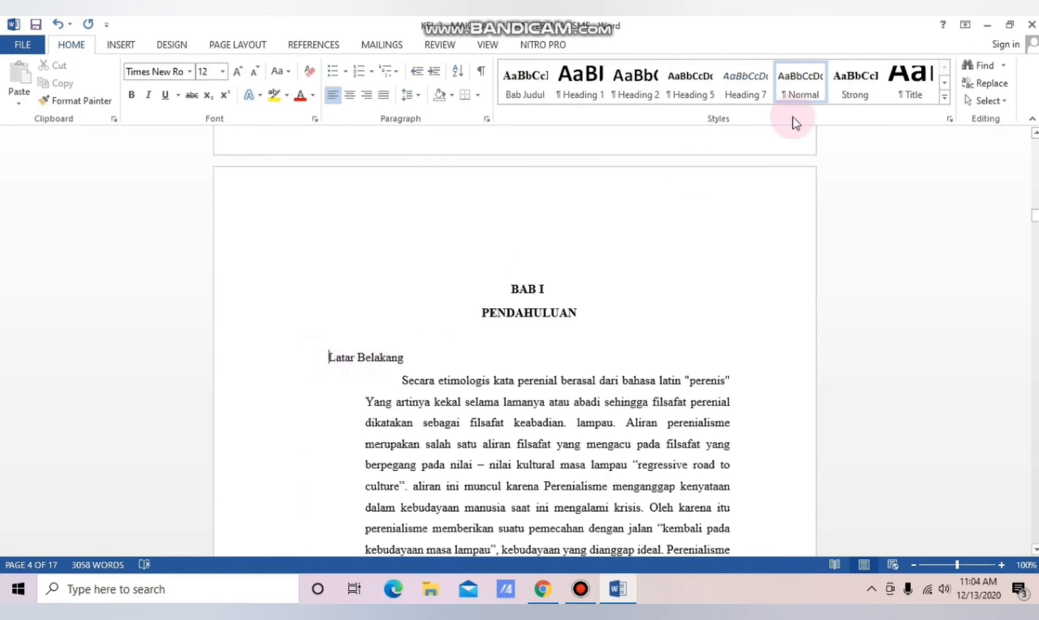
{"action": "left_click", "coordinate": [946, 99]}
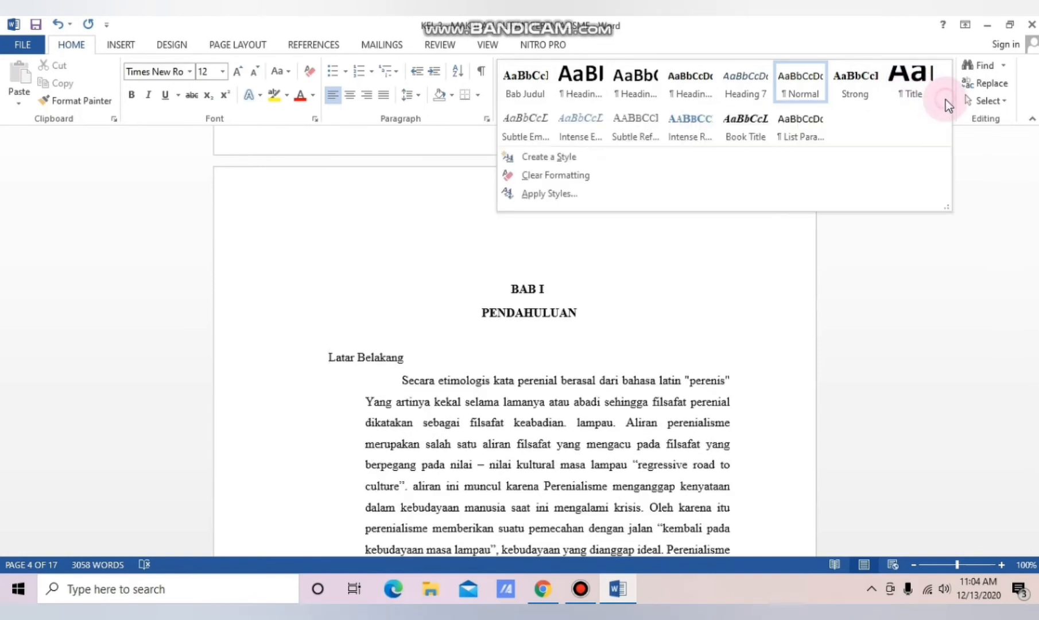
{"action": "left_click", "coordinate": [666, 159]}
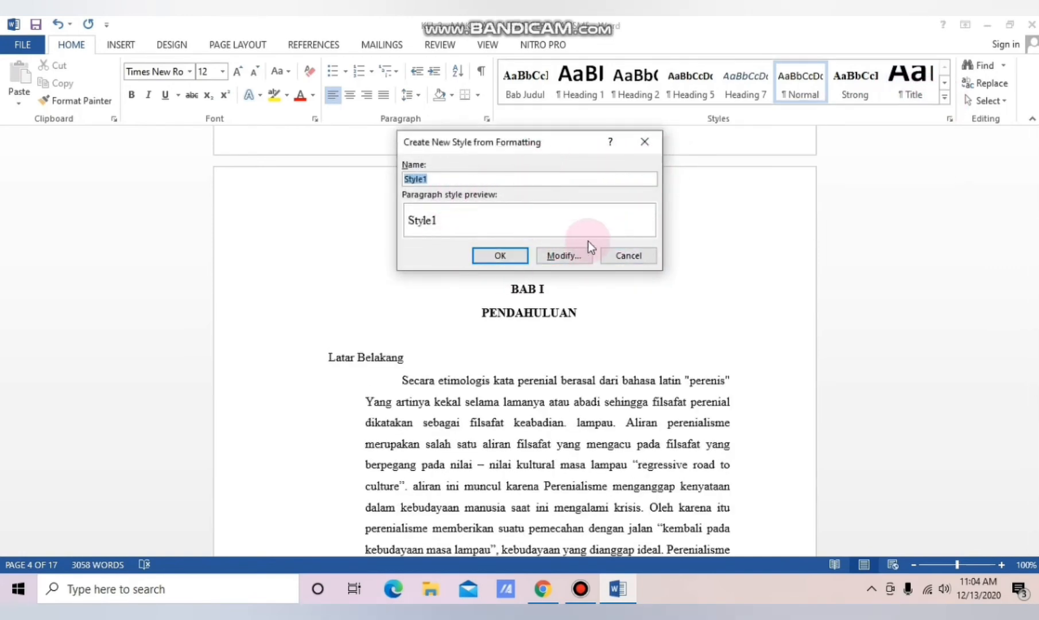
{"action": "left_click", "coordinate": [569, 259]}
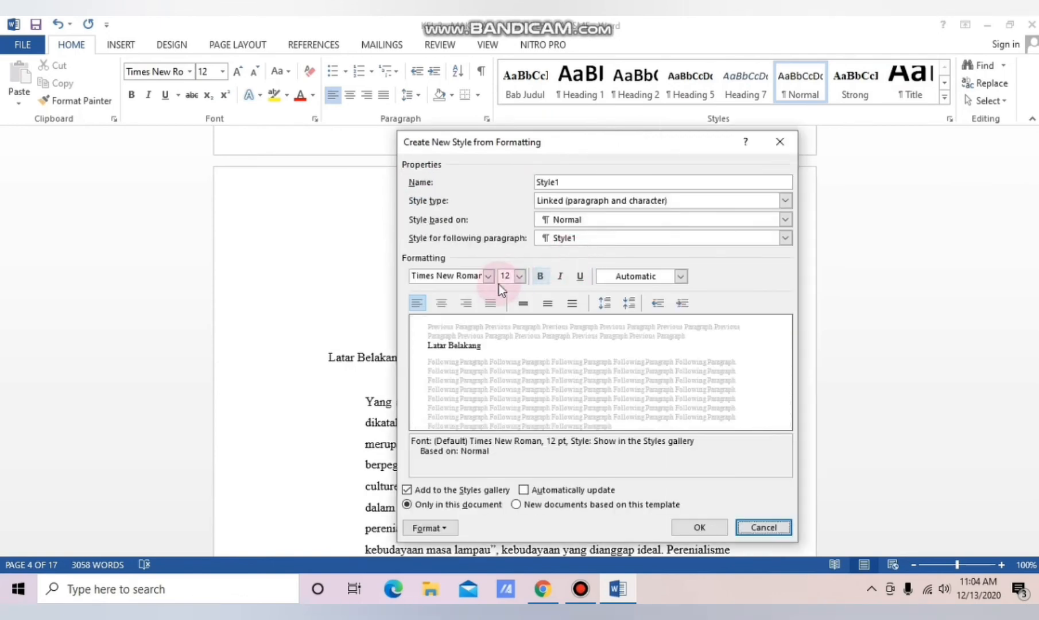
{"action": "left_click", "coordinate": [578, 179]}
{"action": "key", "text": "BackSpace"}
{"action": "key", "text": "BackSpace"}
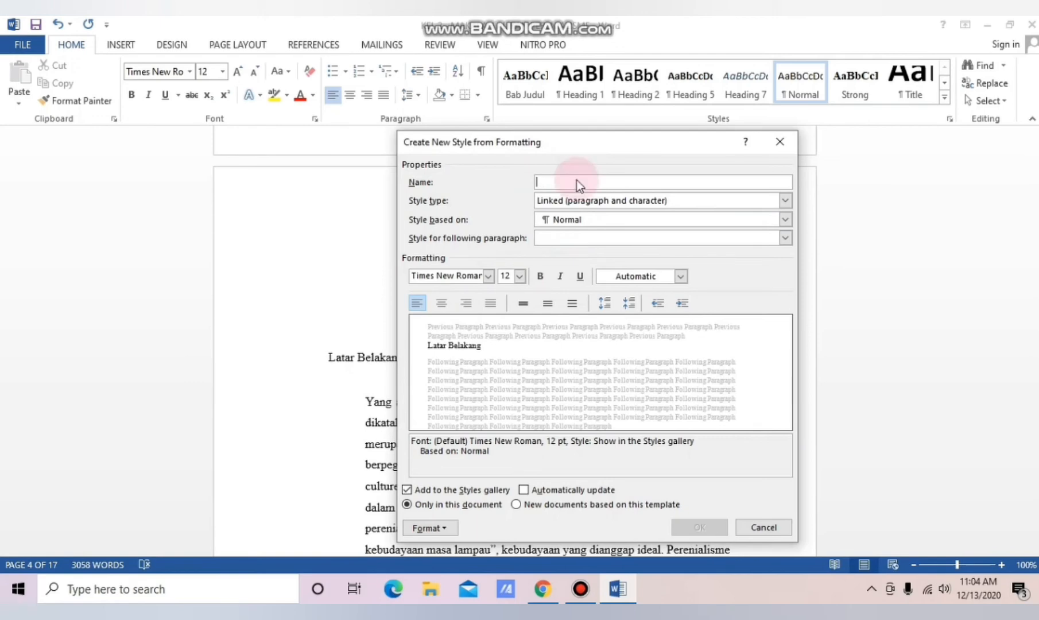
{"action": "type", "text": "Sub "}
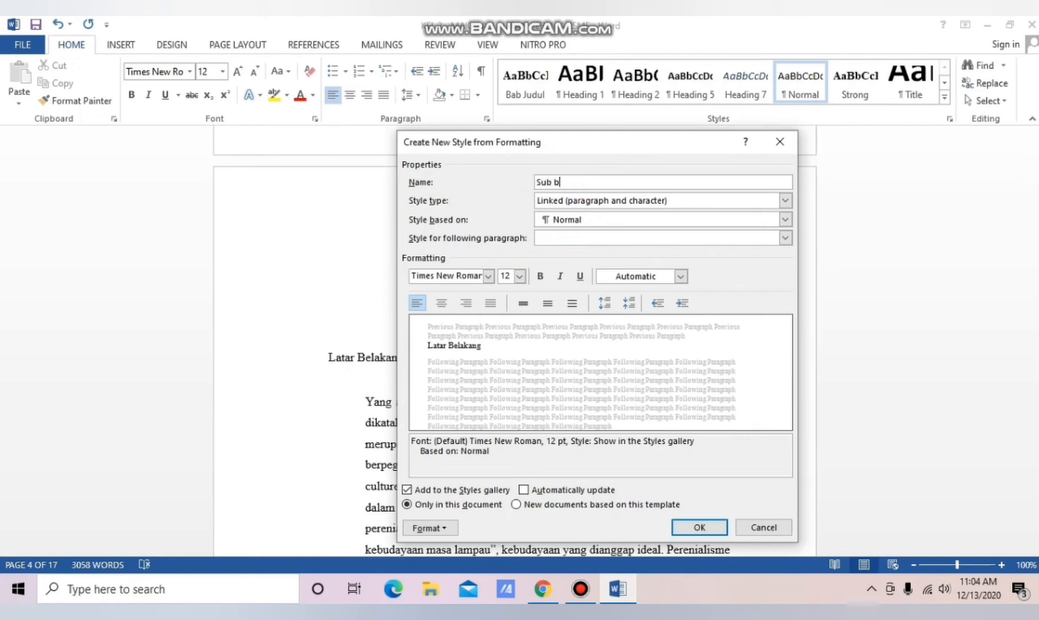
{"action": "type", "text": "Bab Judul"}
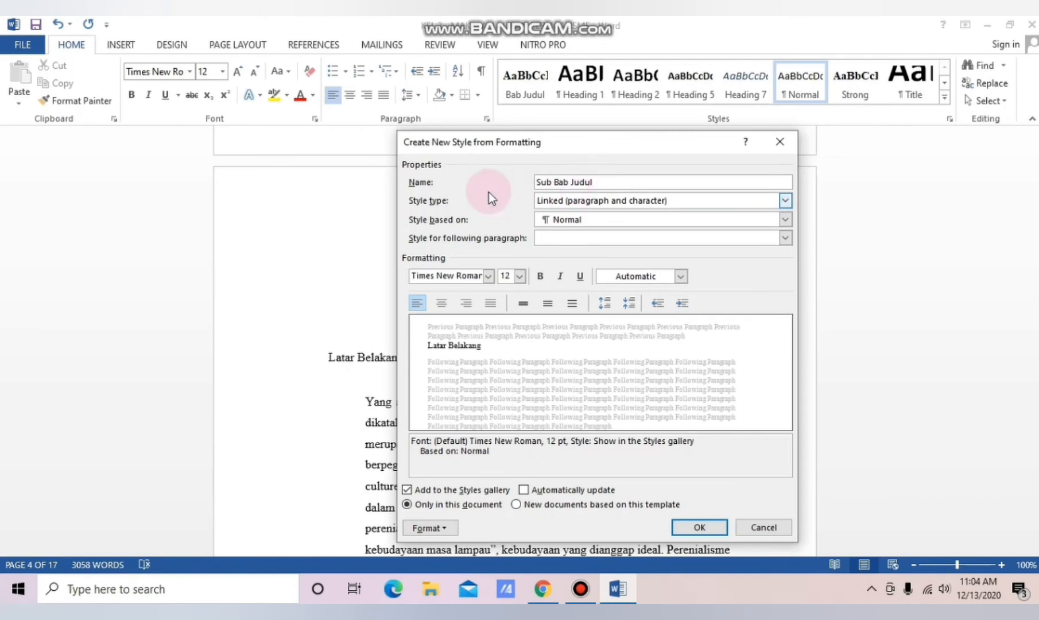
{"action": "left_click", "coordinate": [785, 200]}
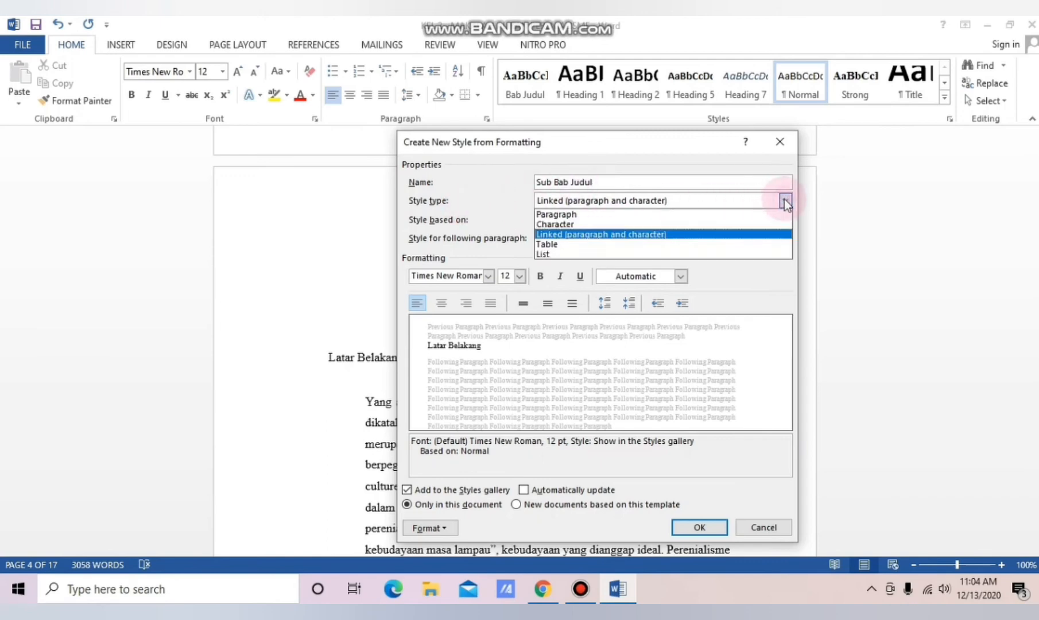
{"action": "left_click", "coordinate": [635, 233]}
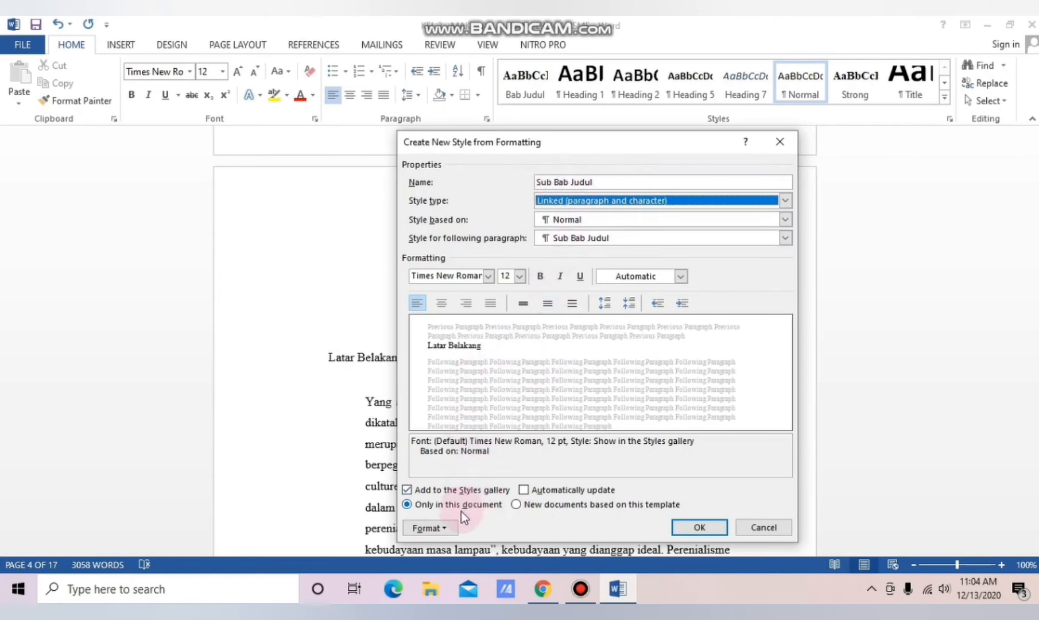
Set the Sub Bab Judul style's font style to Bold at size 12.
{"action": "left_click", "coordinate": [444, 533]}
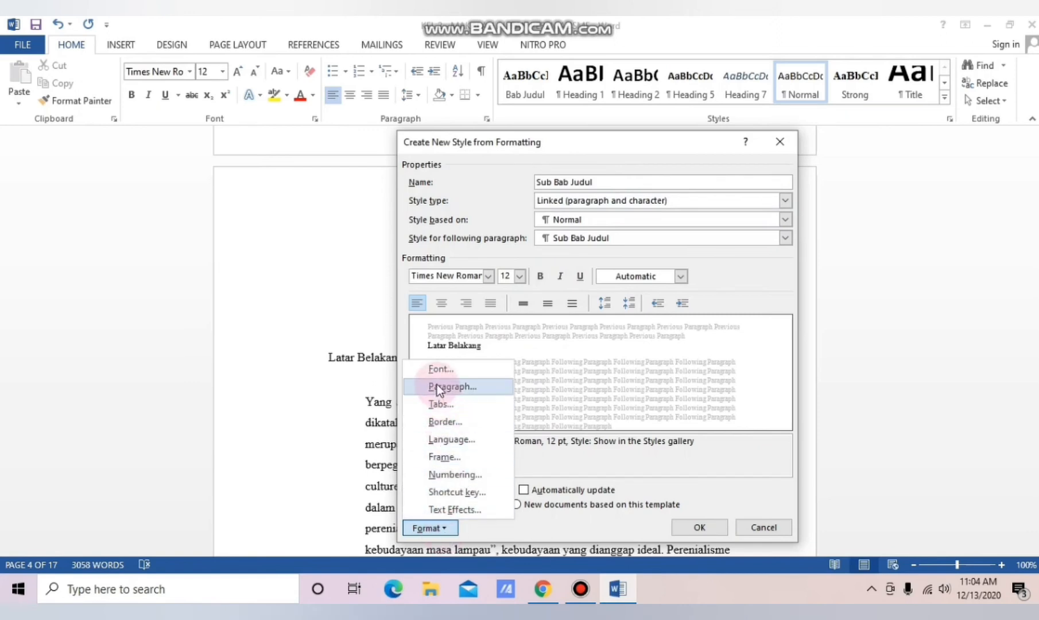
{"action": "left_click", "coordinate": [434, 369]}
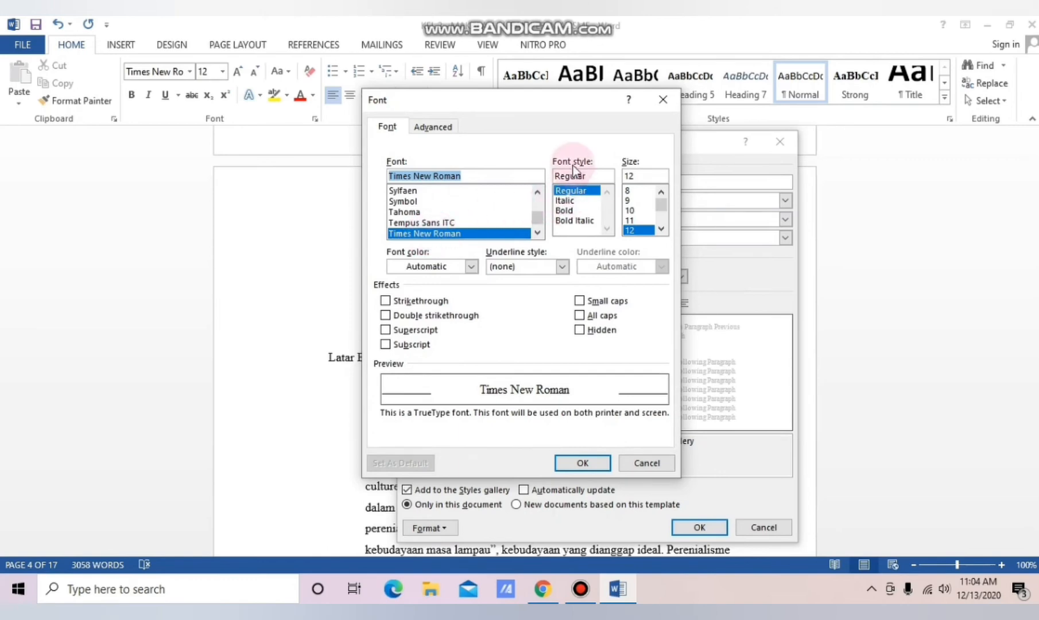
{"action": "left_click", "coordinate": [565, 211]}
{"action": "left_click", "coordinate": [628, 176]}
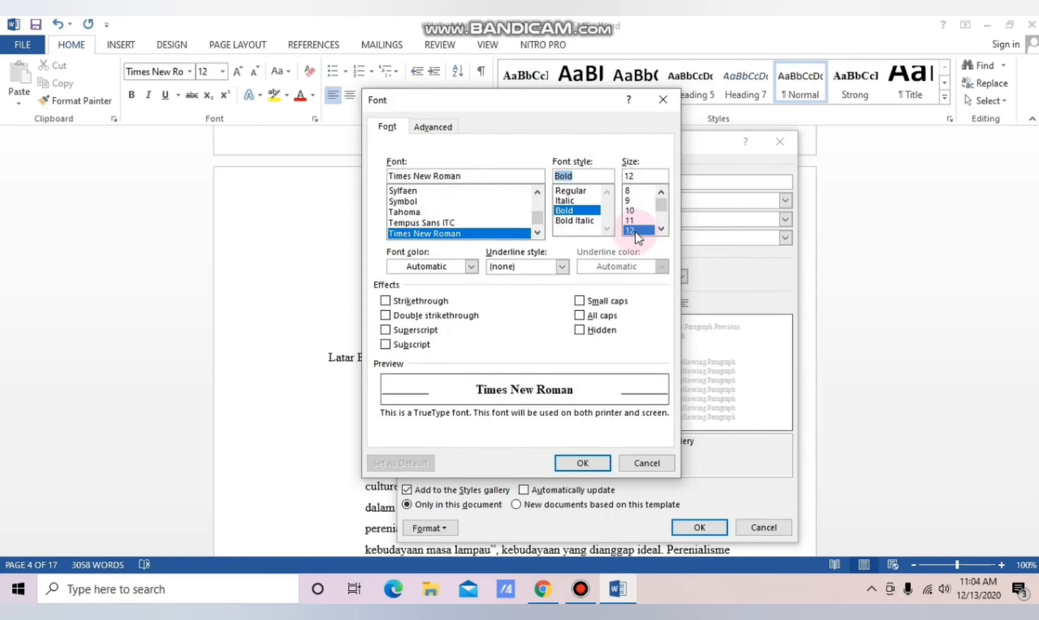
{"action": "left_click", "coordinate": [580, 463]}
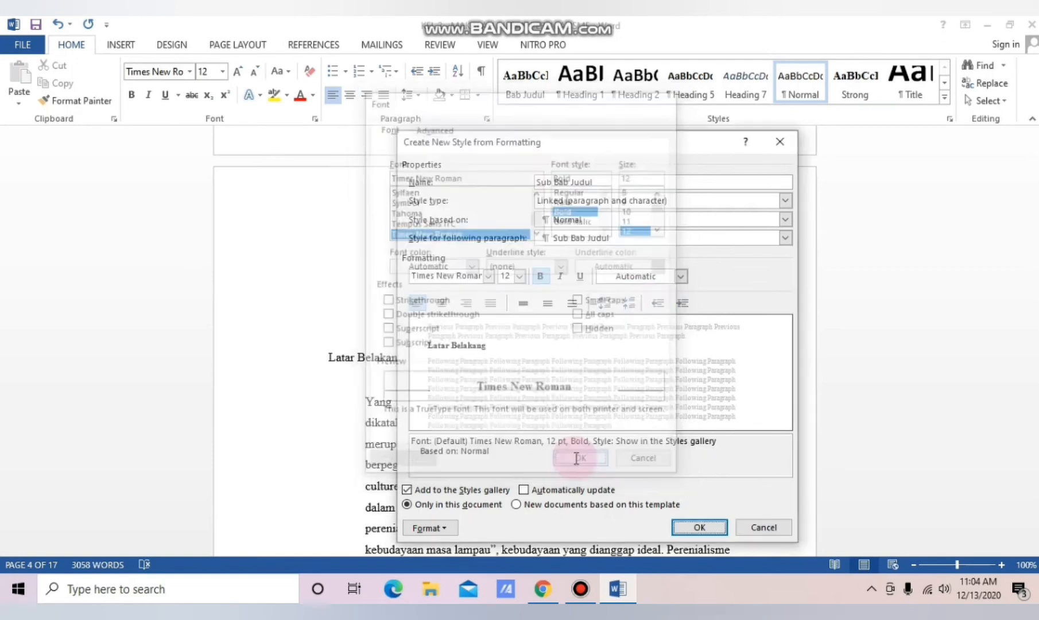
{"action": "left_click", "coordinate": [433, 328]}
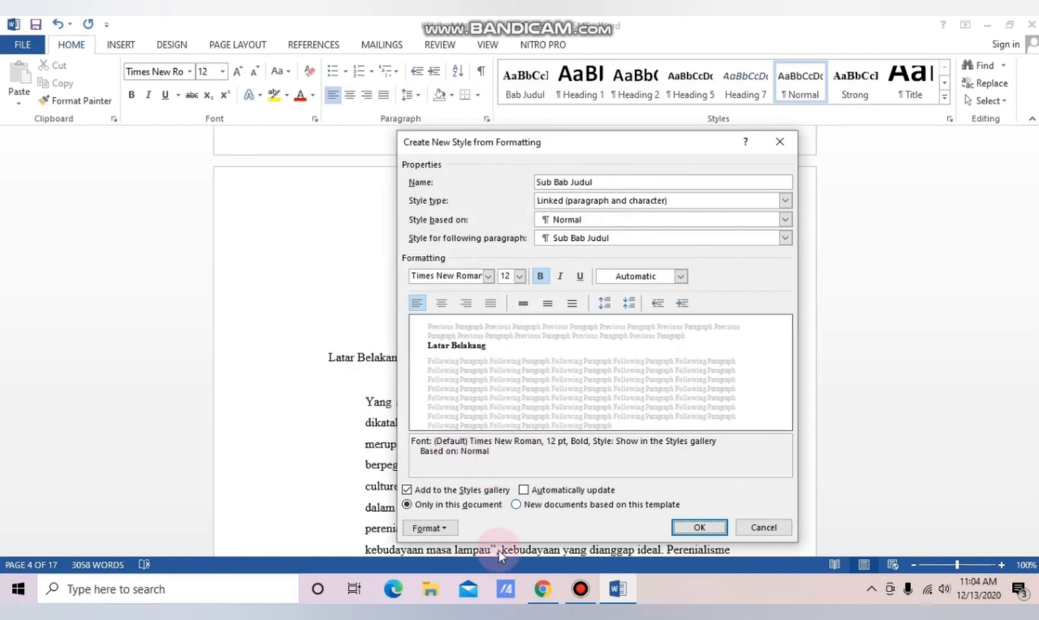
Add the 1., 2., 3. numbering format to the Sub Bab Judul style.
{"action": "left_click", "coordinate": [449, 528]}
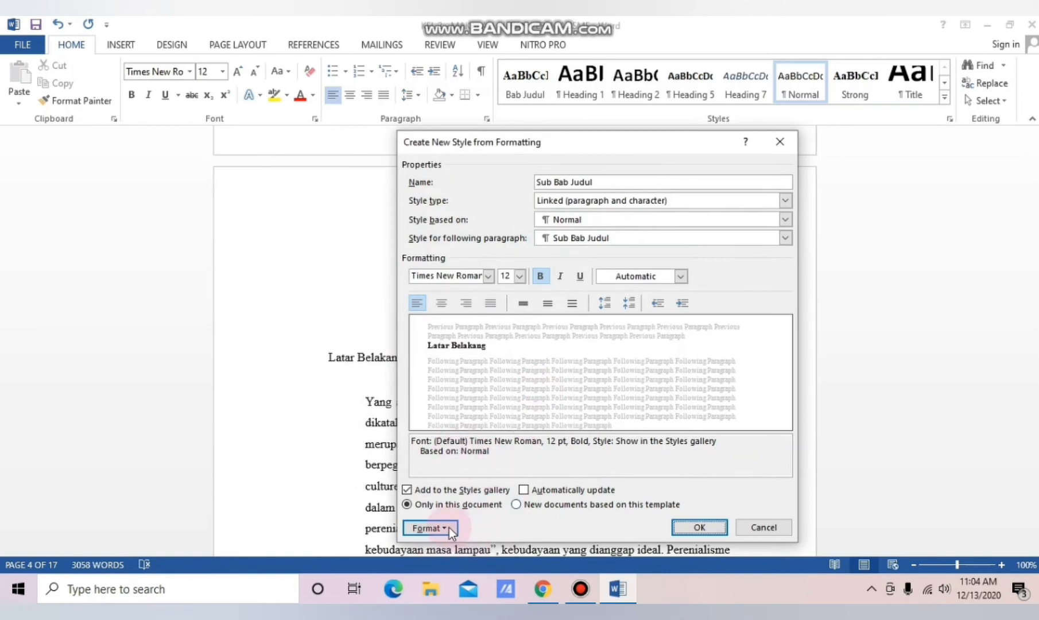
{"action": "left_click", "coordinate": [463, 476]}
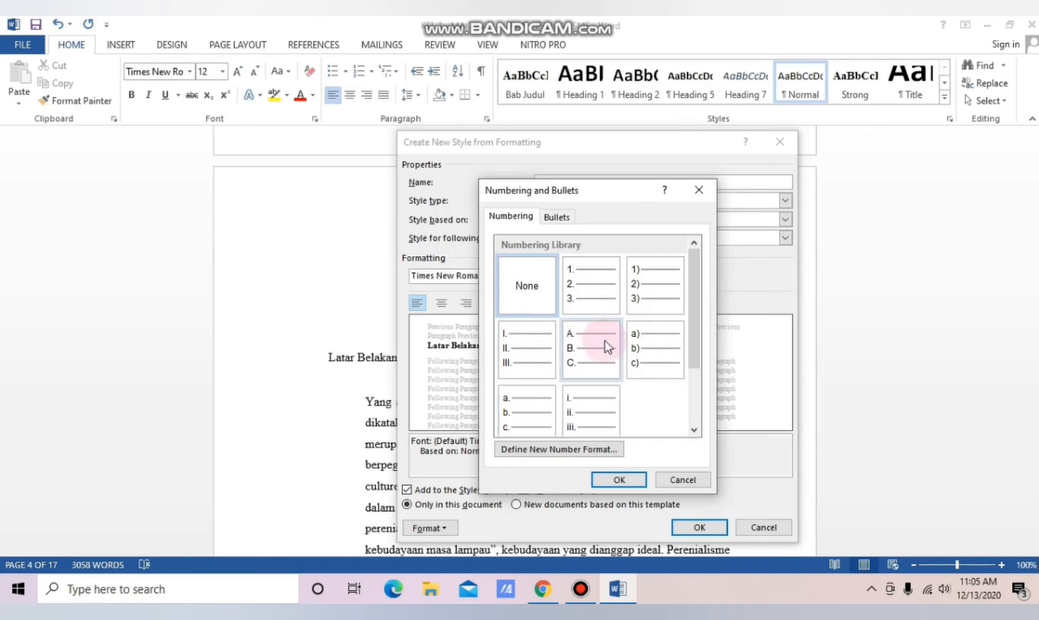
{"action": "left_click", "coordinate": [605, 289]}
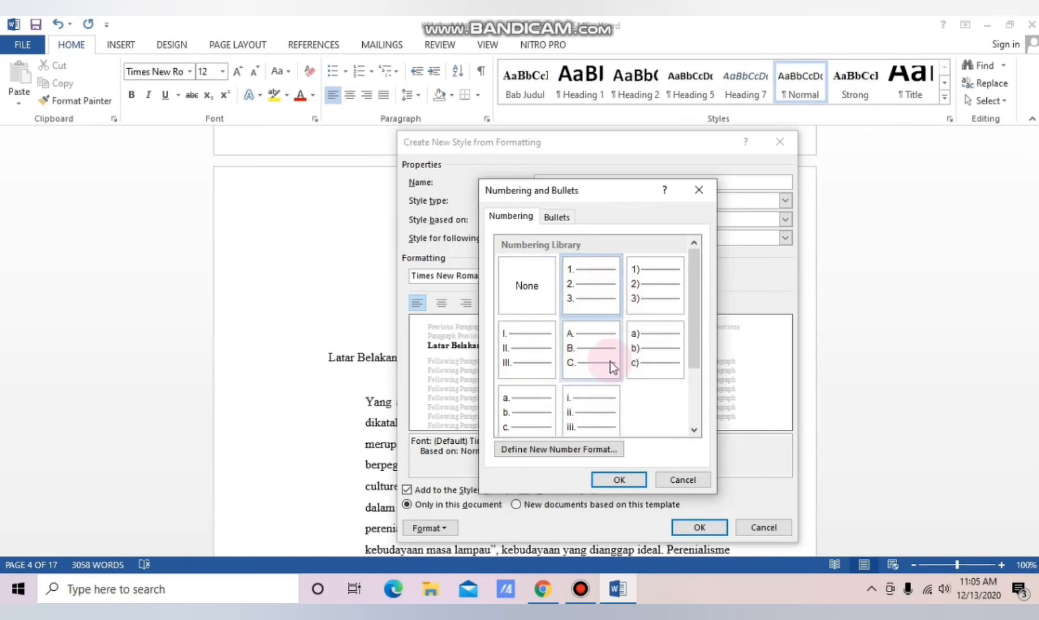
{"action": "left_click", "coordinate": [622, 480]}
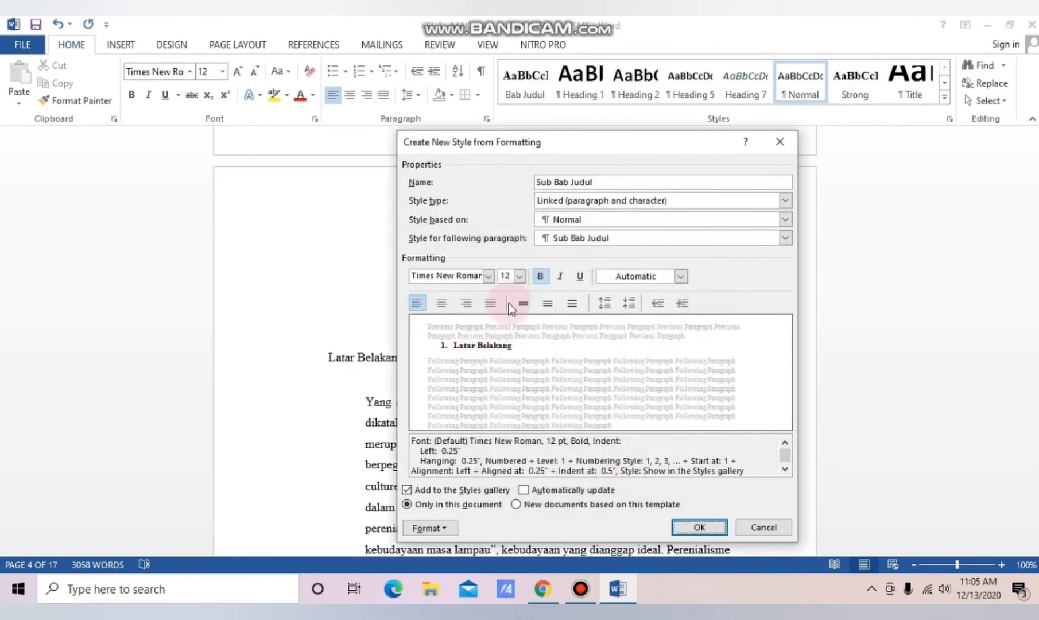
Left-align the Sub Bab Judul style and save the new style.
{"action": "left_click", "coordinate": [422, 304]}
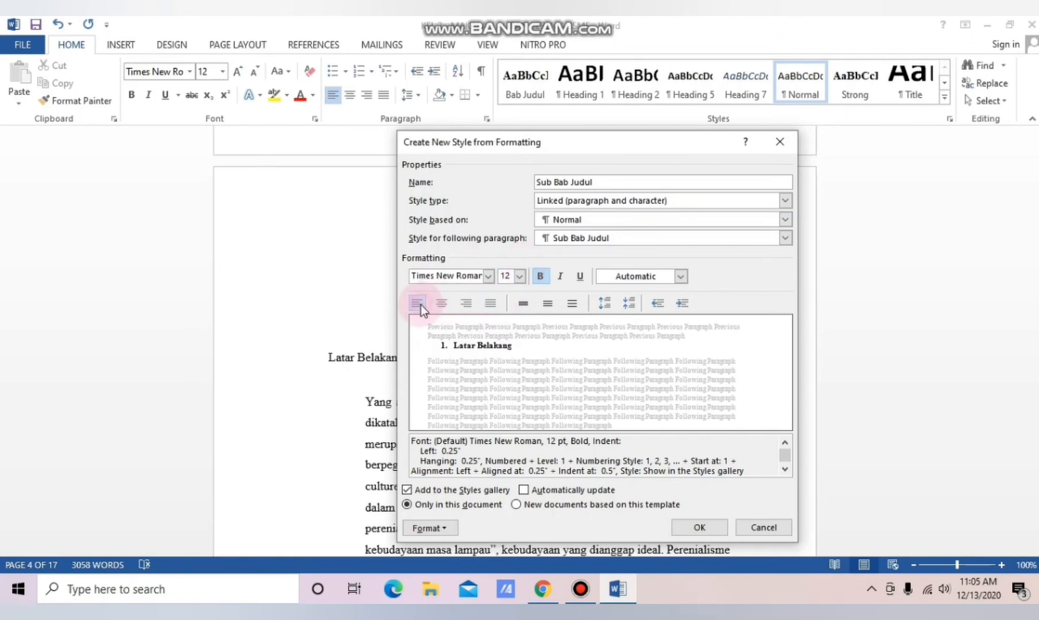
{"action": "left_click", "coordinate": [491, 306]}
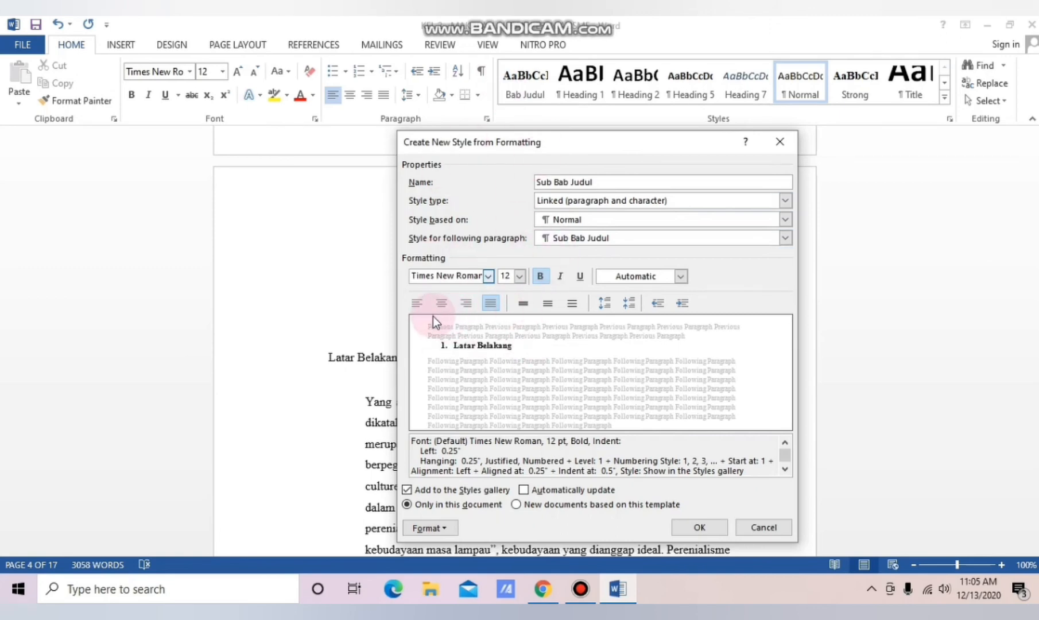
{"action": "left_click", "coordinate": [419, 305]}
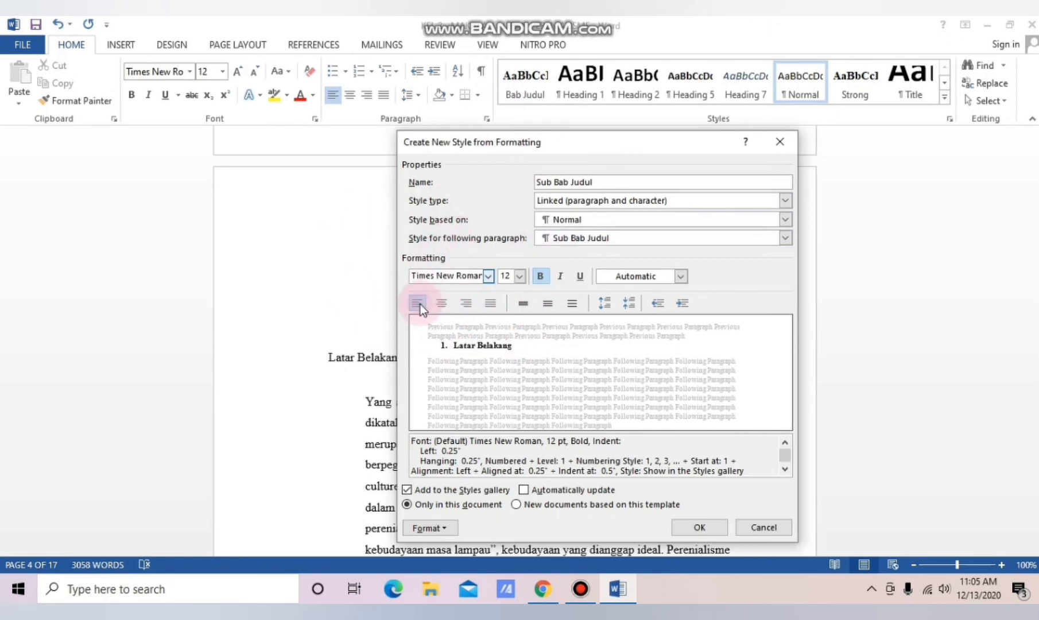
{"action": "left_click", "coordinate": [698, 527]}
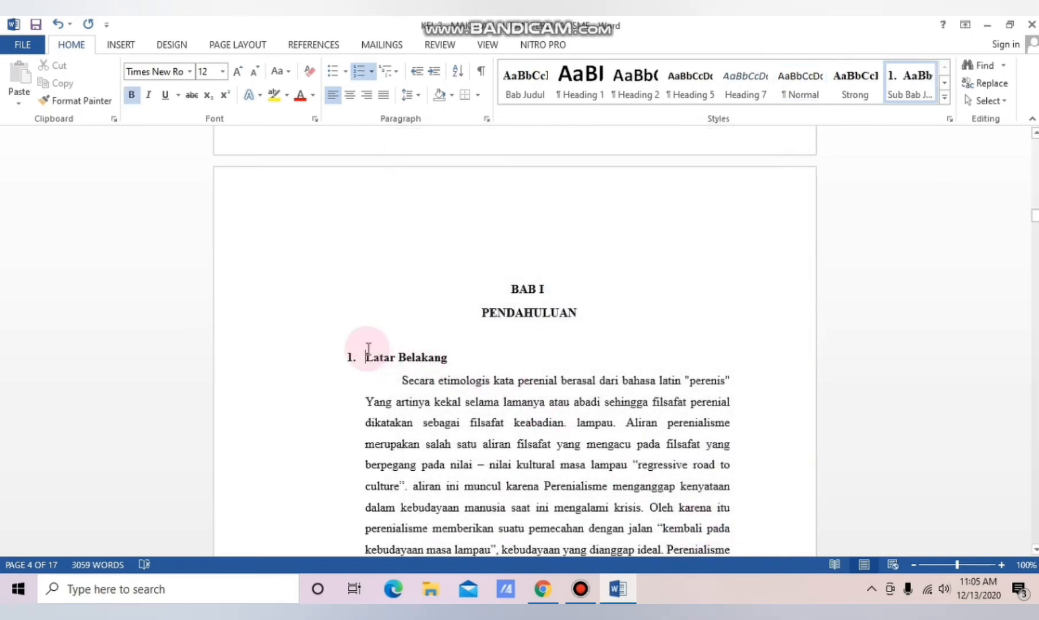
Reset the Latar Belakang line to the Normal style and reapply the Sub Bab Judul style to it.
{"action": "left_click", "coordinate": [793, 84]}
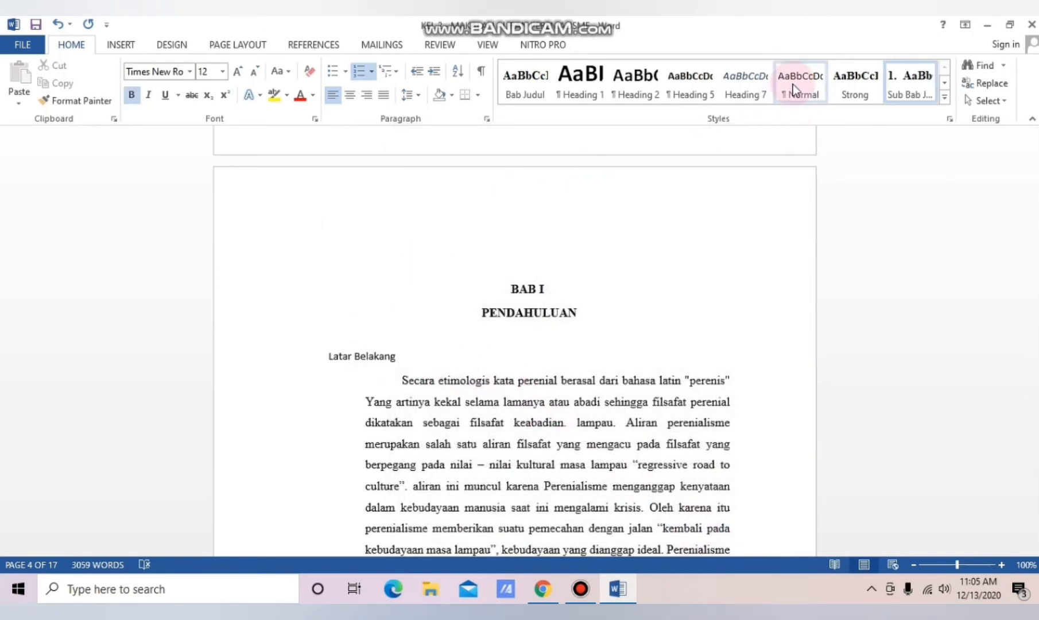
{"action": "left_click", "coordinate": [326, 357]}
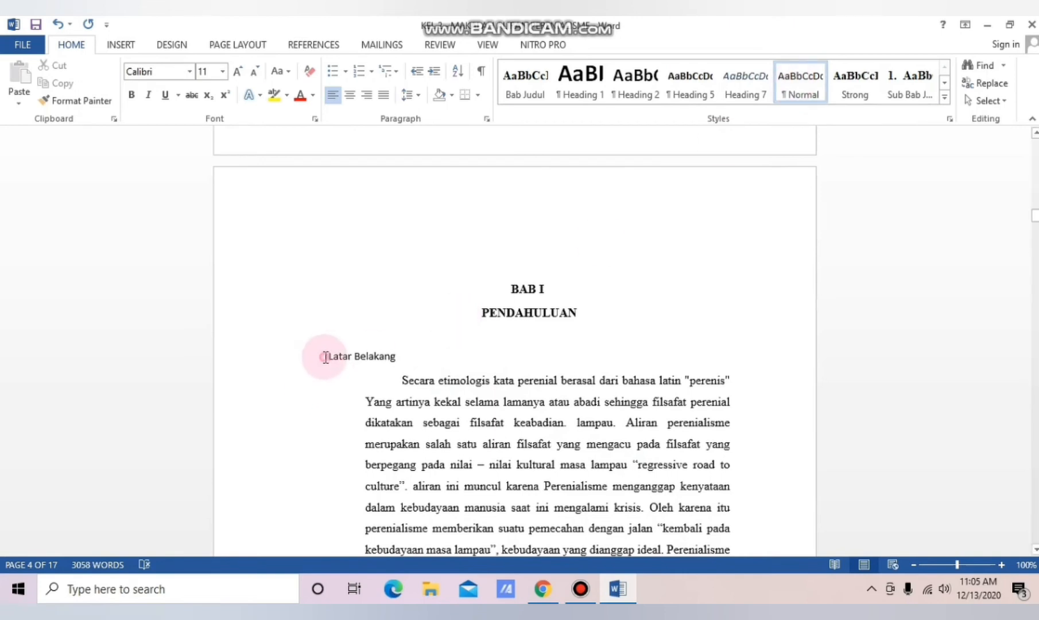
{"action": "left_click_drag", "start_coordinate": [325, 357], "coordinate": [396, 355]}
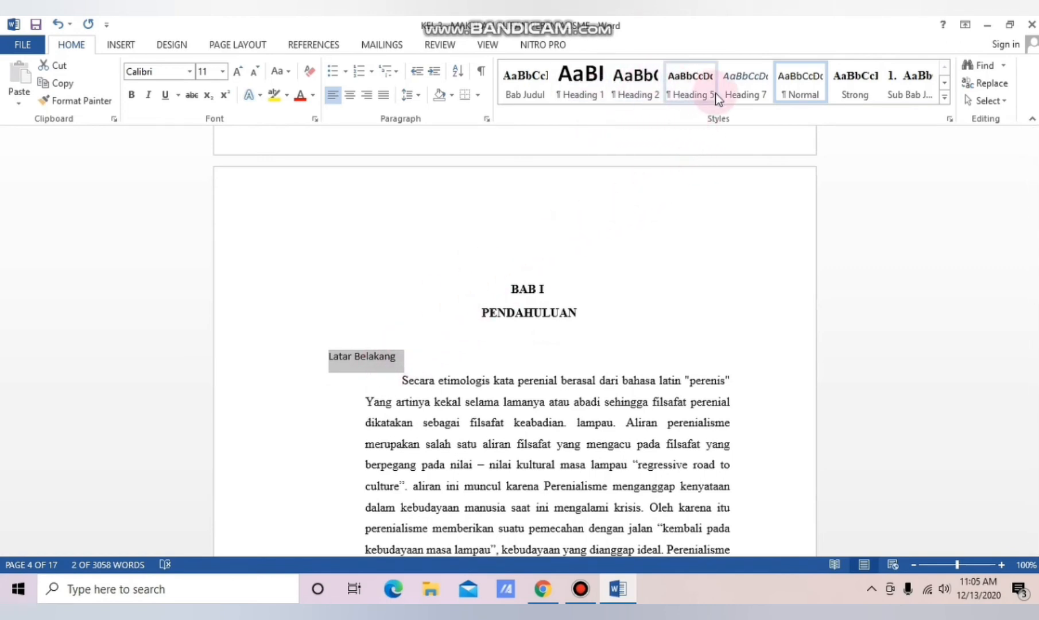
{"action": "left_click", "coordinate": [901, 78]}
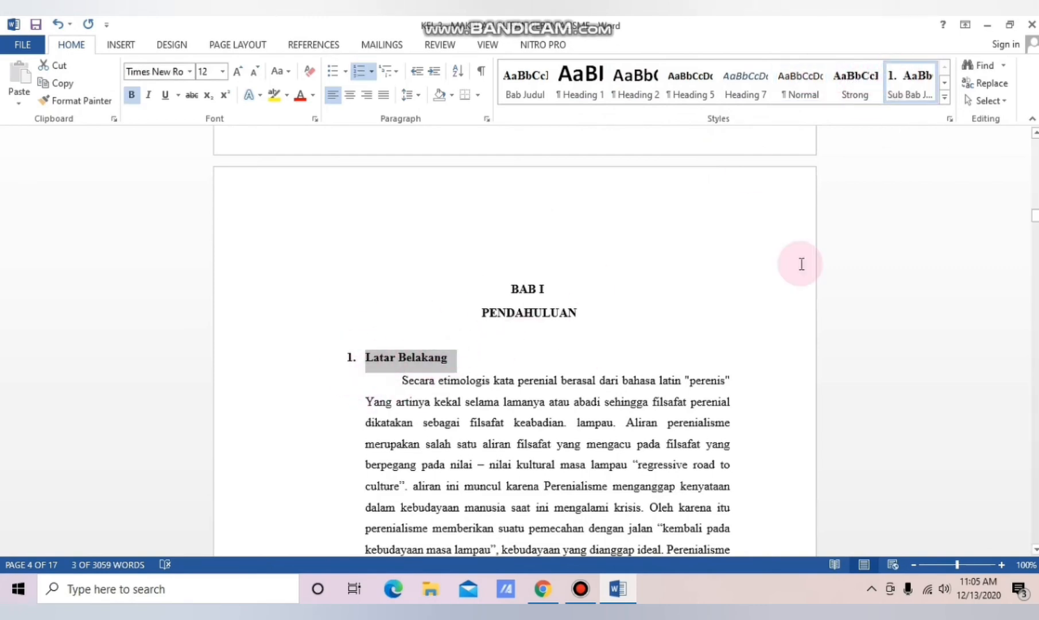
Apply the Sub Bab Judul style to the Rumusan Masalah heading.
{"action": "left_click_drag", "start_coordinate": [1034, 221], "coordinate": [1037, 253]}
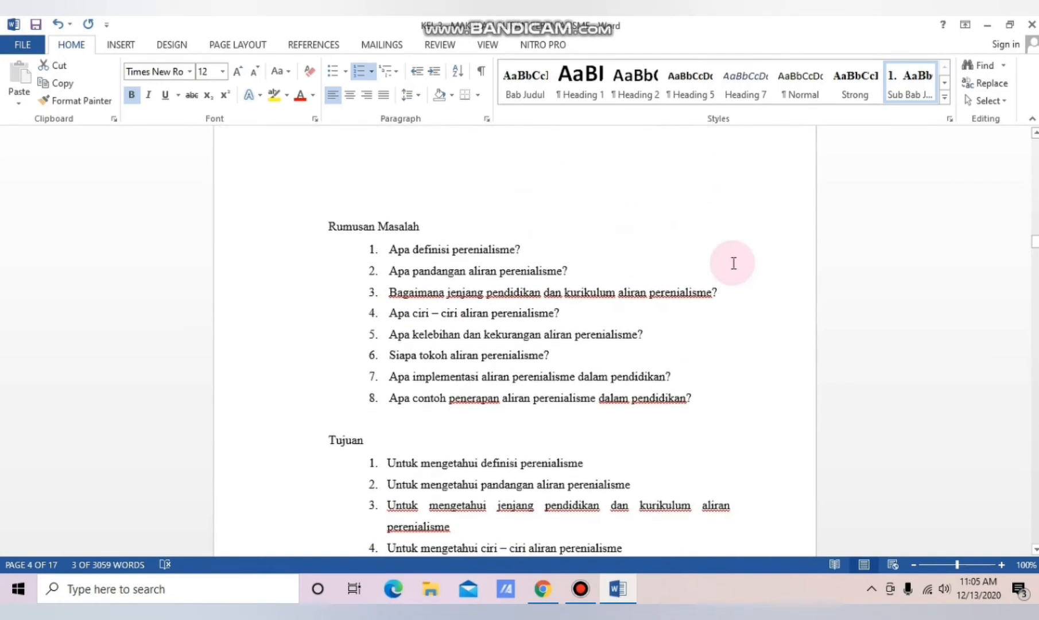
{"action": "left_click", "coordinate": [330, 227]}
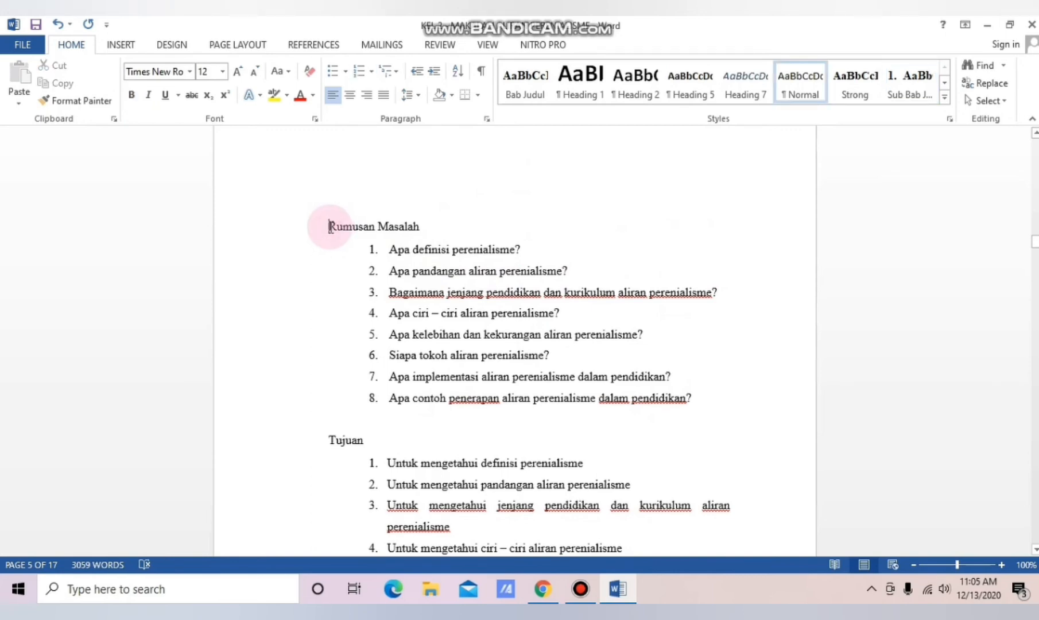
{"action": "left_click_drag", "start_coordinate": [330, 227], "coordinate": [424, 228]}
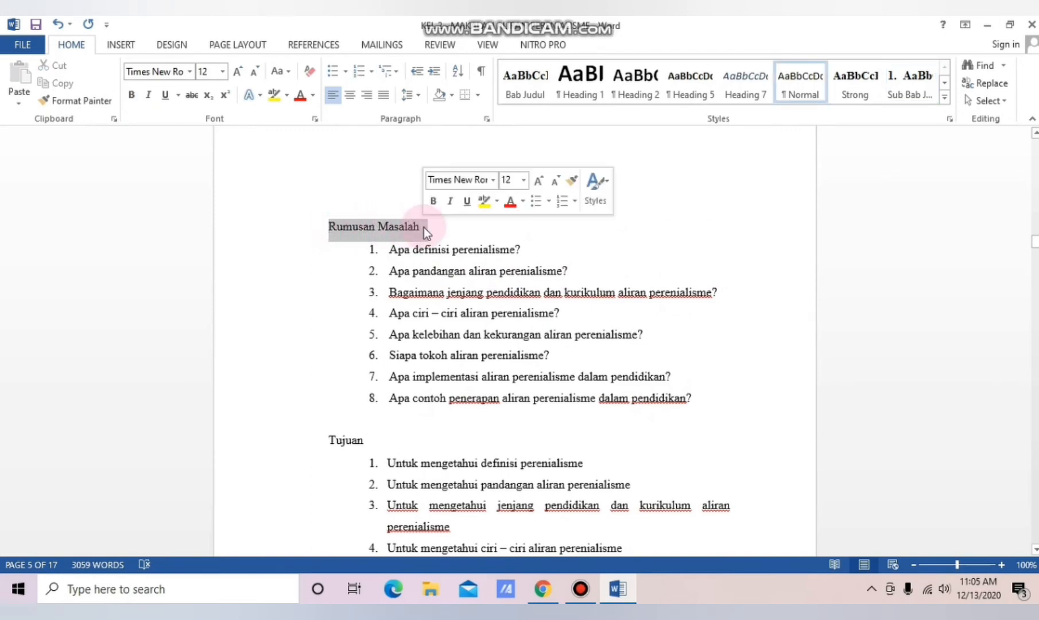
{"action": "left_click", "coordinate": [894, 99]}
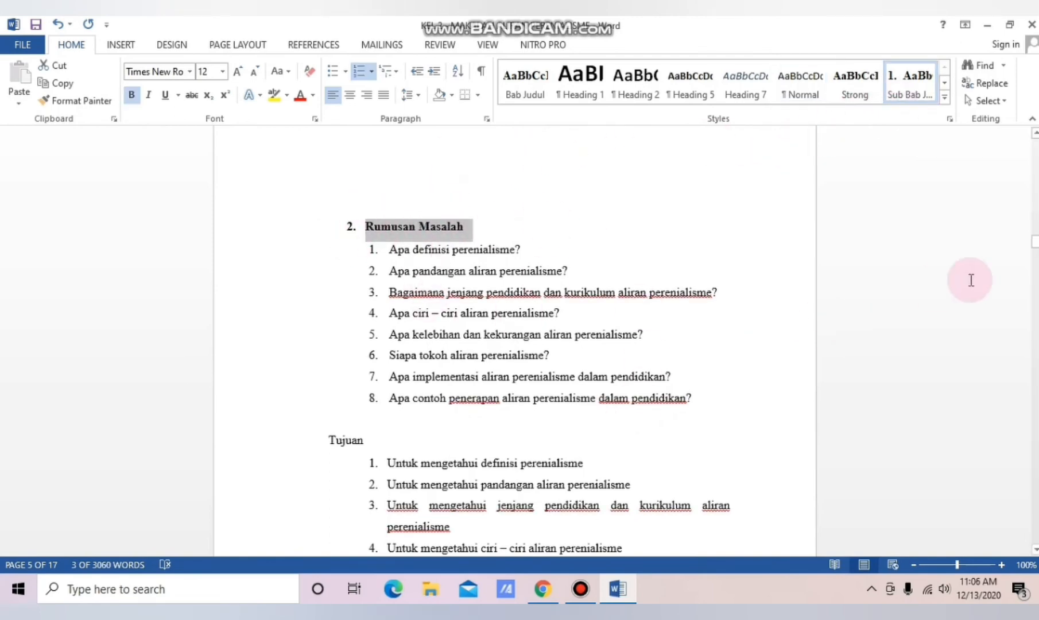
Apply the Sub Bab Judul style to the Tujuan heading and return to the cover page.
{"action": "left_click_drag", "start_coordinate": [331, 440], "coordinate": [386, 444]}
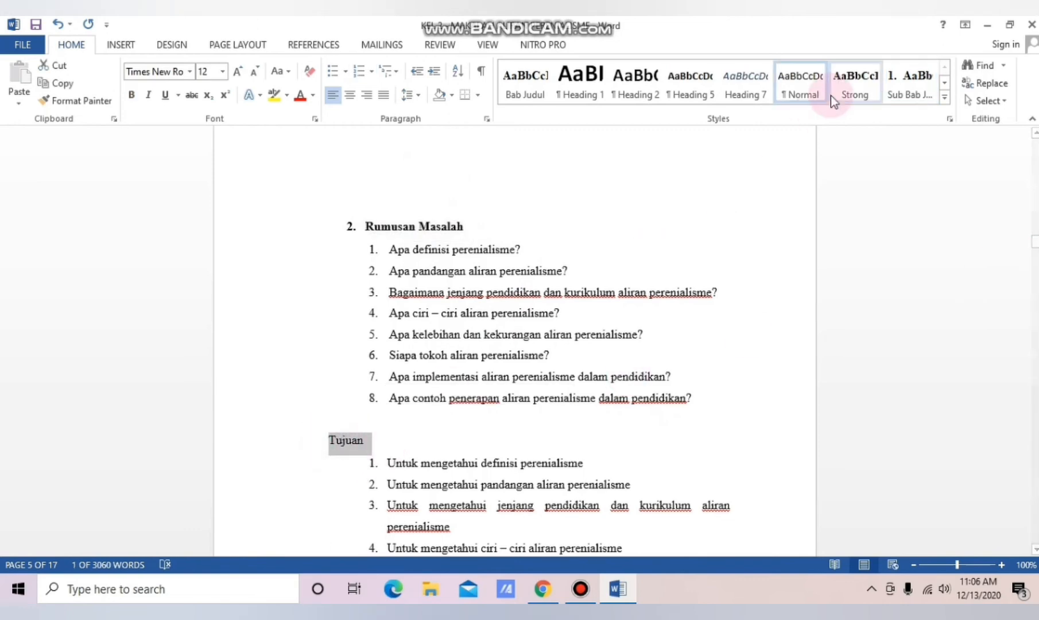
{"action": "left_click", "coordinate": [903, 84]}
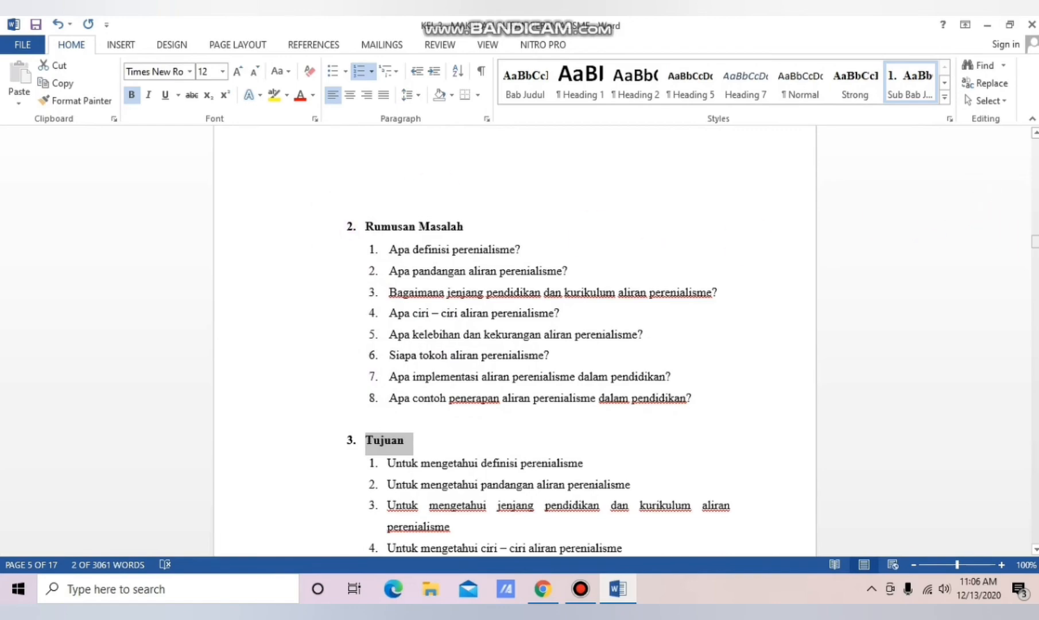
{"action": "left_click_drag", "start_coordinate": [1035, 241], "coordinate": [1035, 158]}
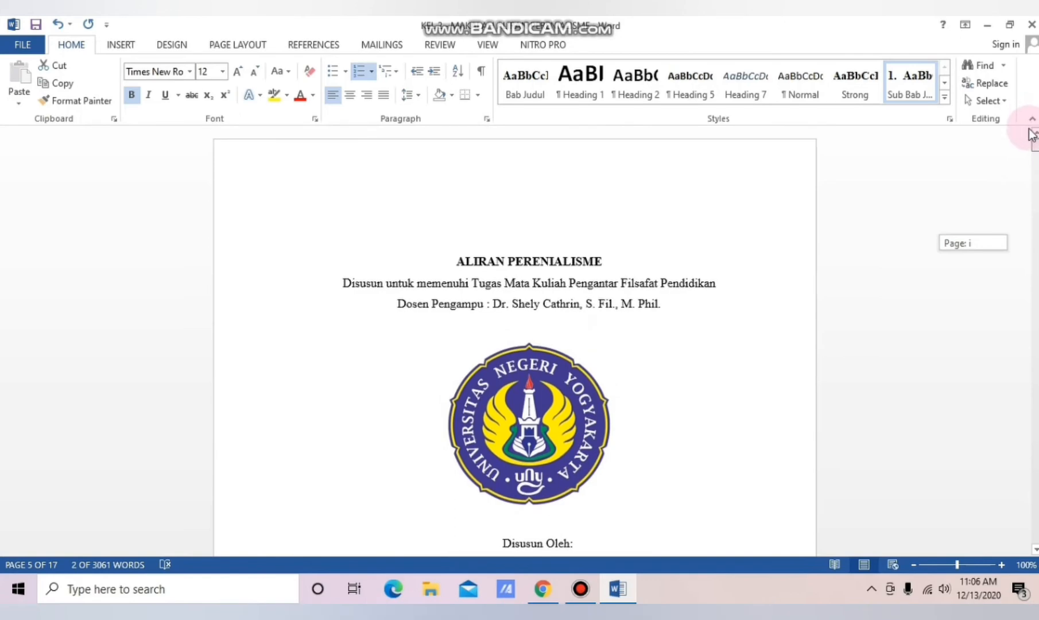
{"action": "mouse_move", "coordinate": [1034, 149]}
{"action": "left_mouse_down"}
{"action": "mouse_move", "coordinate": [1033, 158]}
{"action": "mouse_move", "coordinate": [1034, 145]}
{"action": "left_mouse_up"}
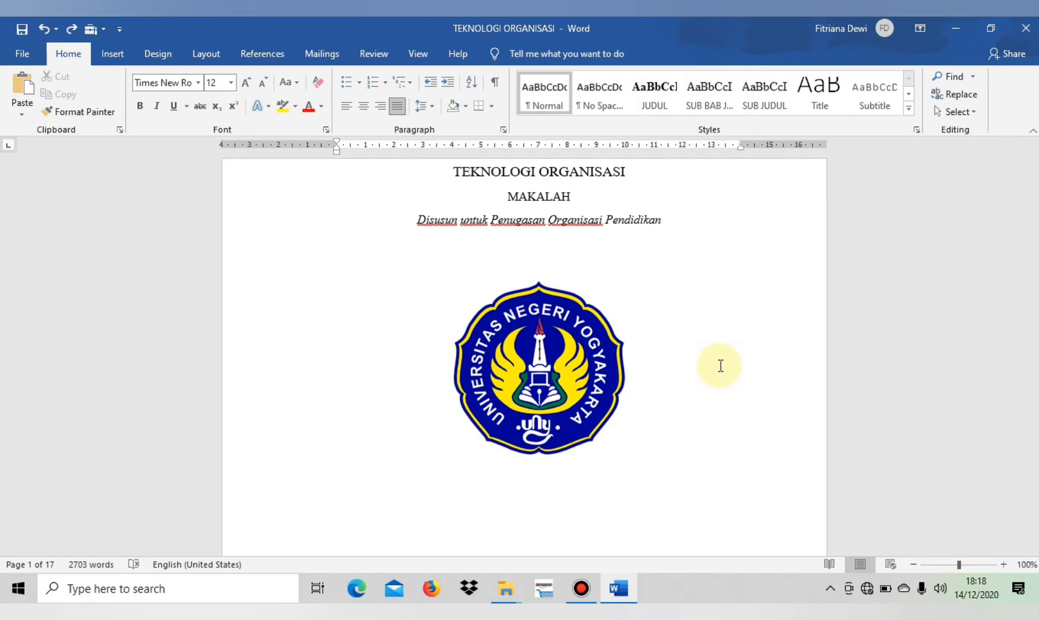
Look through the Teknologi Organisasi paper from the cover page to the start of BAB I Pendahuluan.
{"action": "key", "text": "Down"}
{"action": "key", "text": "Down"}
{"action": "key", "text": "Down"}
{"action": "key", "text": "Down"}
{"action": "key", "text": "Down"}
{"action": "key", "text": "Down"}
{"action": "key", "text": "Down"}
{"action": "key", "text": "Down"}
{"action": "key", "text": "Down"}
{"action": "key", "text": "Down"}
{"action": "key", "text": "Down"}
{"action": "key", "text": "Down"}
{"action": "key", "text": "Down"}
{"action": "key", "text": "Down"}
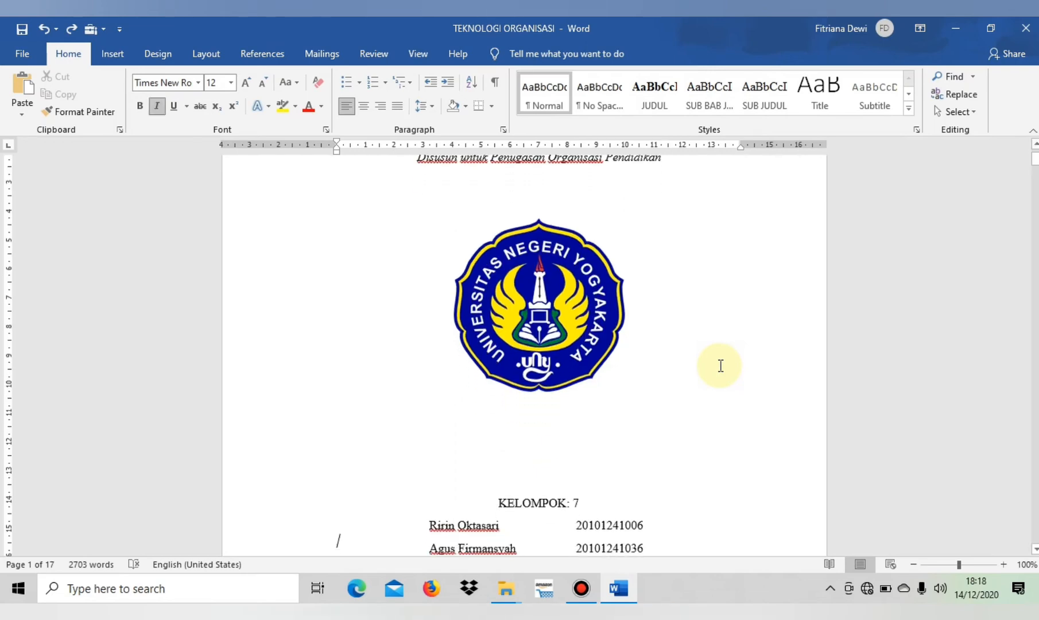
{"action": "key", "text": "Down"}
{"action": "key", "text": "Down"}
{"action": "key", "text": "Down"}
{"action": "key", "text": "Down"}
{"action": "key", "text": "Down"}
{"action": "key", "text": "Down"}
{"action": "key", "text": "Down"}
{"action": "key", "text": "Down"}
{"action": "key", "text": "Down"}
{"action": "key", "text": "Down"}
{"action": "key", "text": "Down"}
{"action": "key", "text": "Down"}
{"action": "key", "text": "Down"}
{"action": "key", "text": "Down"}
{"action": "key", "text": "Down"}
{"action": "key", "text": "Down"}
{"action": "key", "text": "Down"}
{"action": "key", "text": "Down"}
{"action": "key", "text": "Down"}
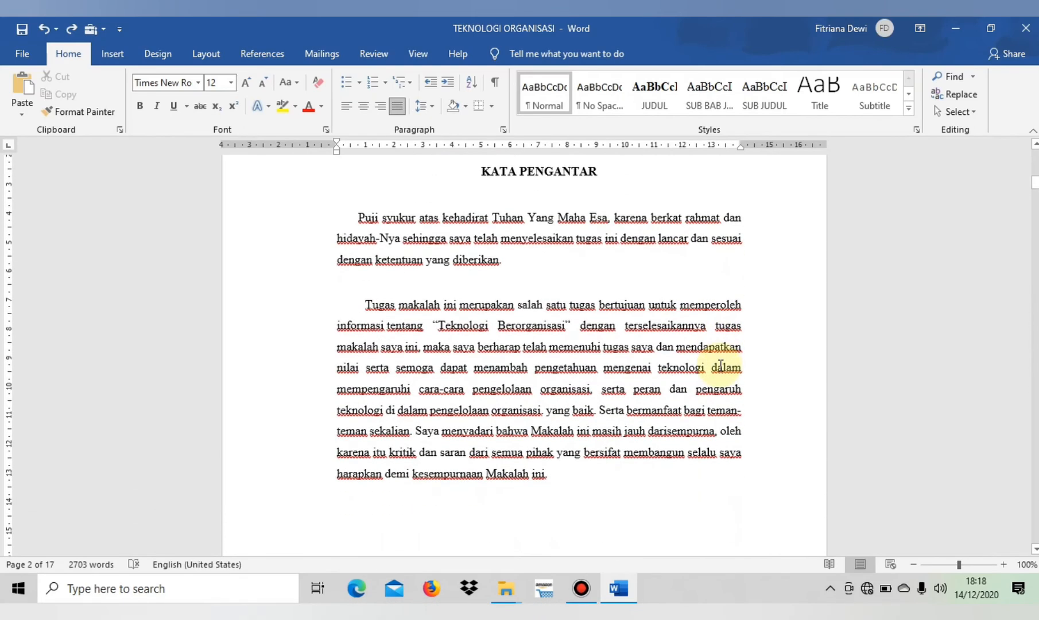
{"action": "key", "text": "Down"}
{"action": "key", "text": "Down"}
{"action": "key", "text": "Down"}
{"action": "key", "text": "Down"}
{"action": "key", "text": "Down"}
{"action": "key", "text": "Down"}
{"action": "key", "text": "Down"}
{"action": "key", "text": "Down"}
{"action": "key", "text": "Down"}
{"action": "key", "text": "Down"}
{"action": "key", "text": "Down"}
{"action": "key", "text": "Down"}
{"action": "key", "text": "Down"}
{"action": "key", "text": "Down"}
{"action": "key", "text": "Down"}
{"action": "key", "text": "Down"}
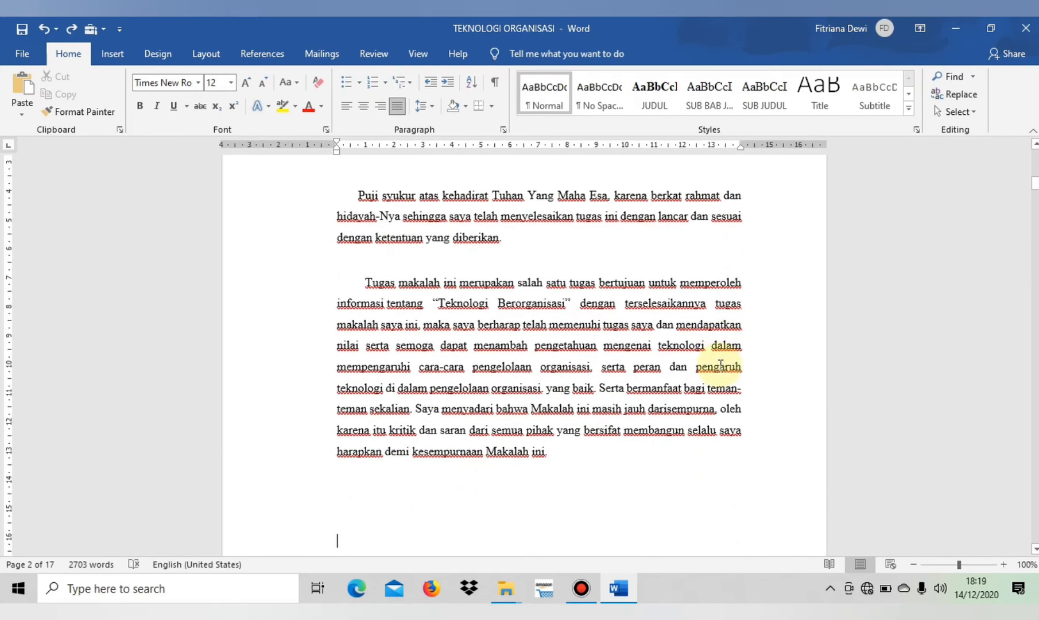
{"action": "key", "text": "Down"}
{"action": "key", "text": "Down"}
{"action": "key", "text": "Down"}
{"action": "key", "text": "Down"}
{"action": "key", "text": "Down"}
{"action": "key", "text": "Down"}
{"action": "key", "text": "Down"}
{"action": "key", "text": "Down"}
{"action": "key", "text": "Down"}
{"action": "key", "text": "Down"}
{"action": "key", "text": "Down"}
{"action": "key", "text": "Down"}
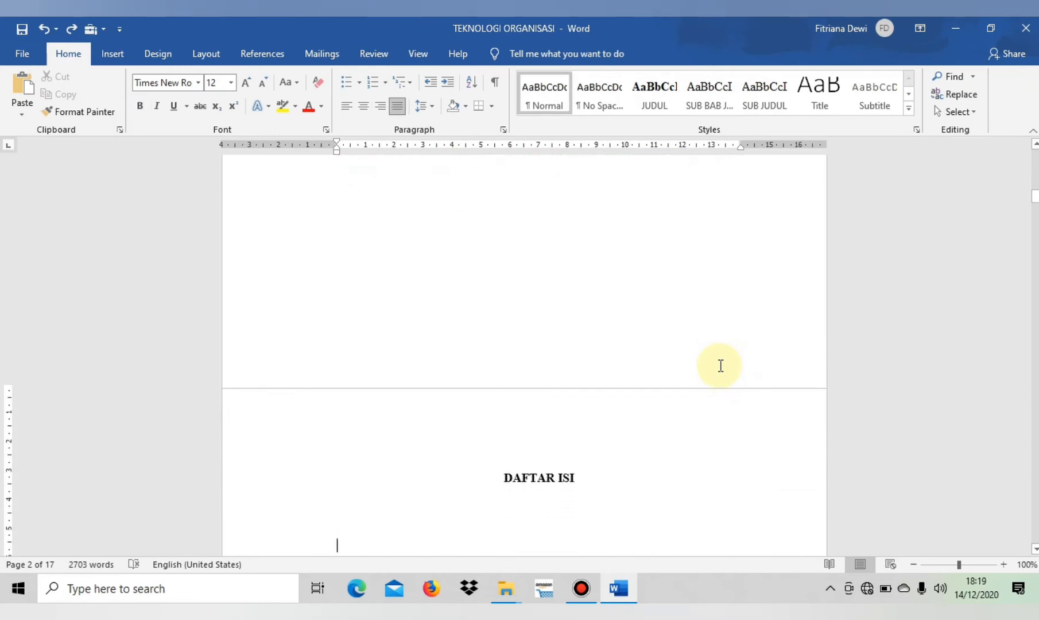
{"action": "key", "text": "Down"}
{"action": "key", "text": "Down"}
{"action": "key", "text": "Down"}
{"action": "key", "text": "Down"}
{"action": "key", "text": "Down"}
{"action": "key", "text": "Down"}
{"action": "key", "text": "Down"}
{"action": "key", "text": "Down"}
{"action": "key", "text": "Down"}
{"action": "key", "text": "Down"}
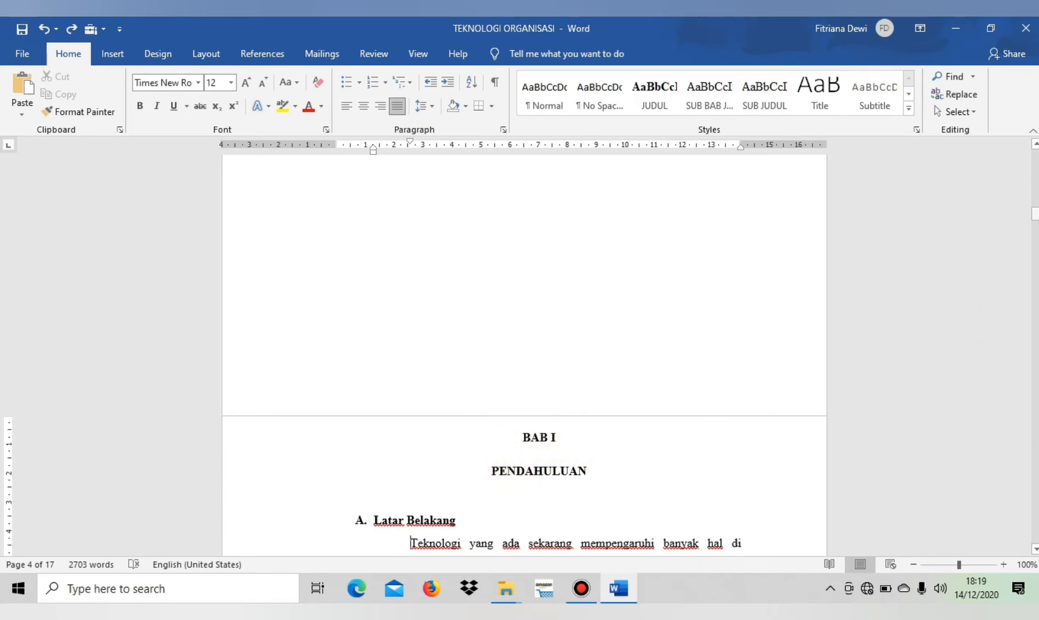
Insert the Automatic Table 1 table of contents on the empty line below the DAFTAR ISI heading.
{"action": "left_click_drag", "start_coordinate": [1035, 213], "coordinate": [1035, 201]}
{"action": "left_click", "coordinate": [556, 378]}
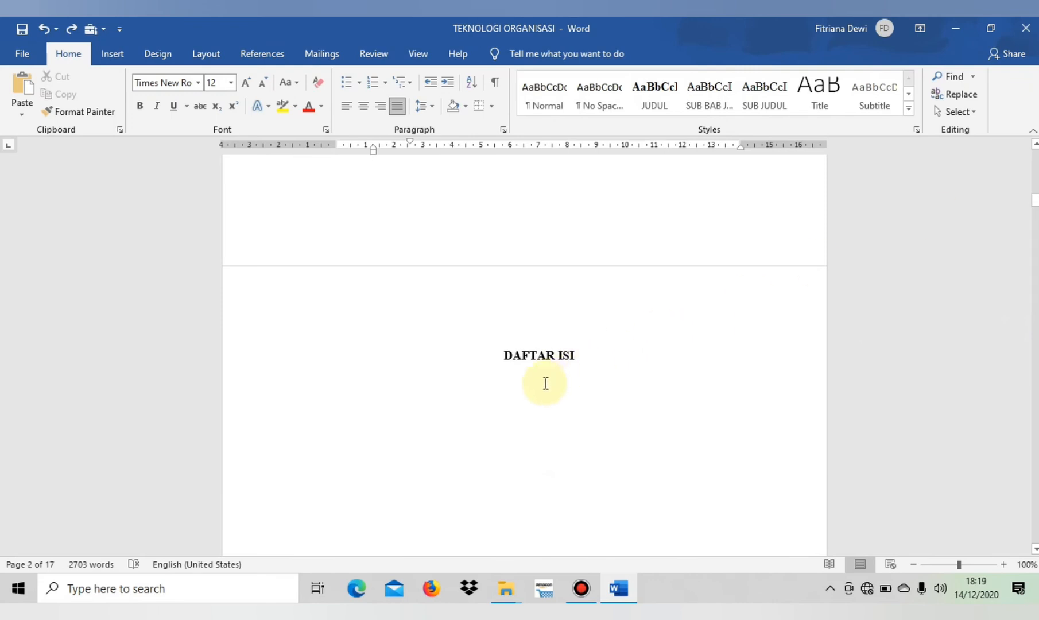
{"action": "left_click", "coordinate": [546, 383]}
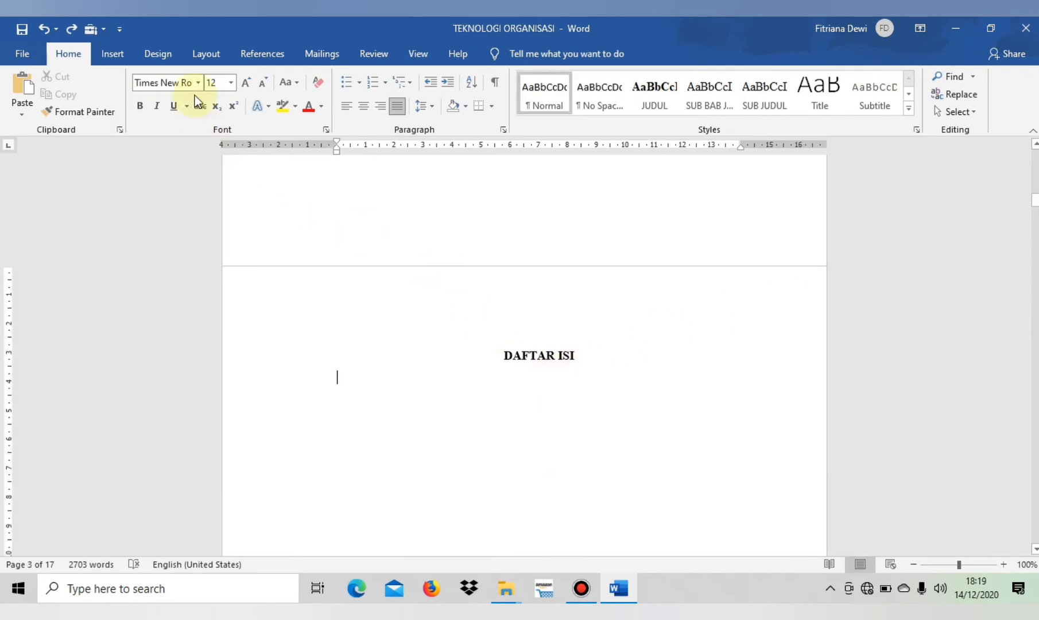
{"action": "left_click", "coordinate": [262, 55]}
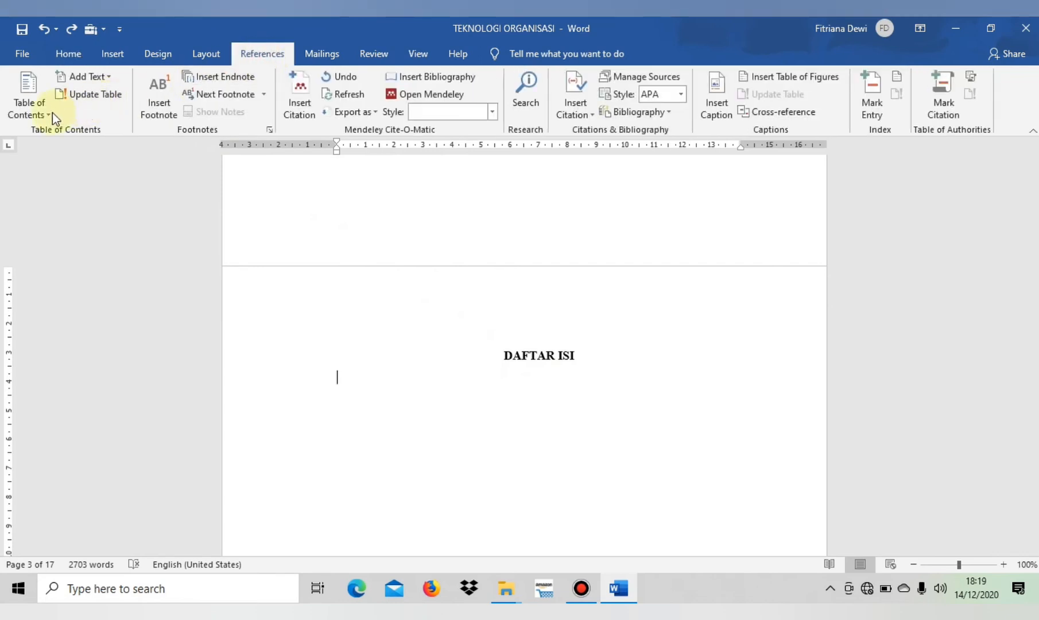
{"action": "left_click", "coordinate": [52, 114]}
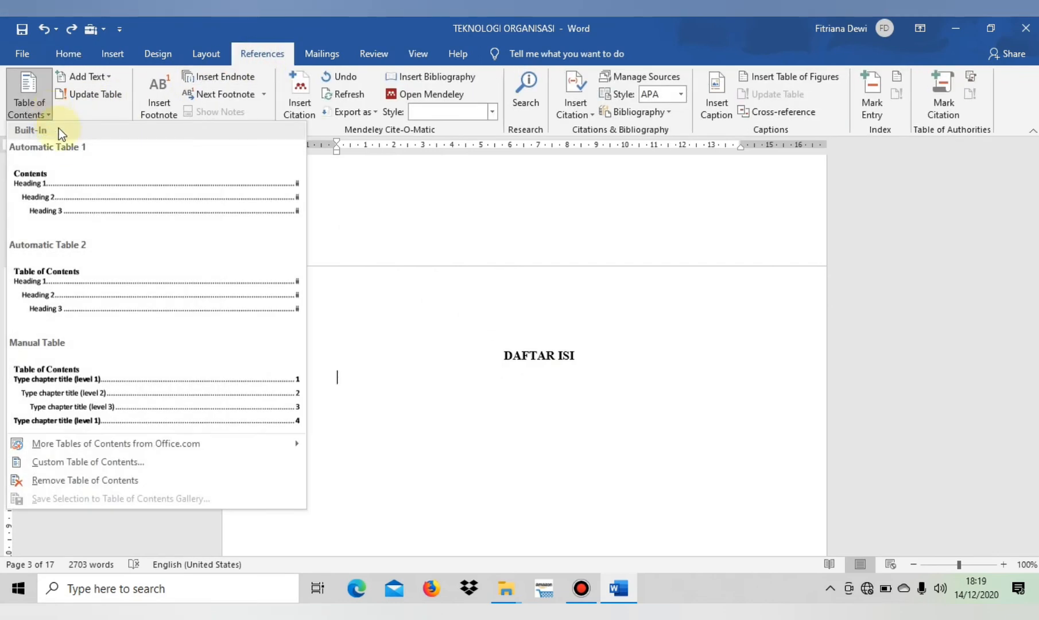
{"action": "left_click", "coordinate": [70, 169]}
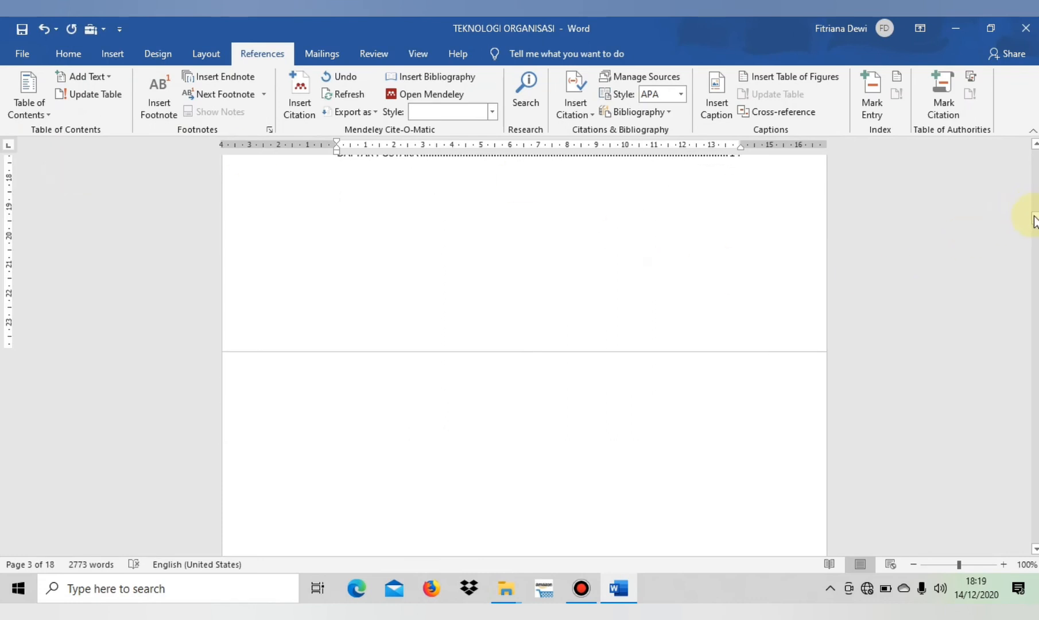
{"action": "left_click_drag", "start_coordinate": [1035, 221], "coordinate": [1035, 203]}
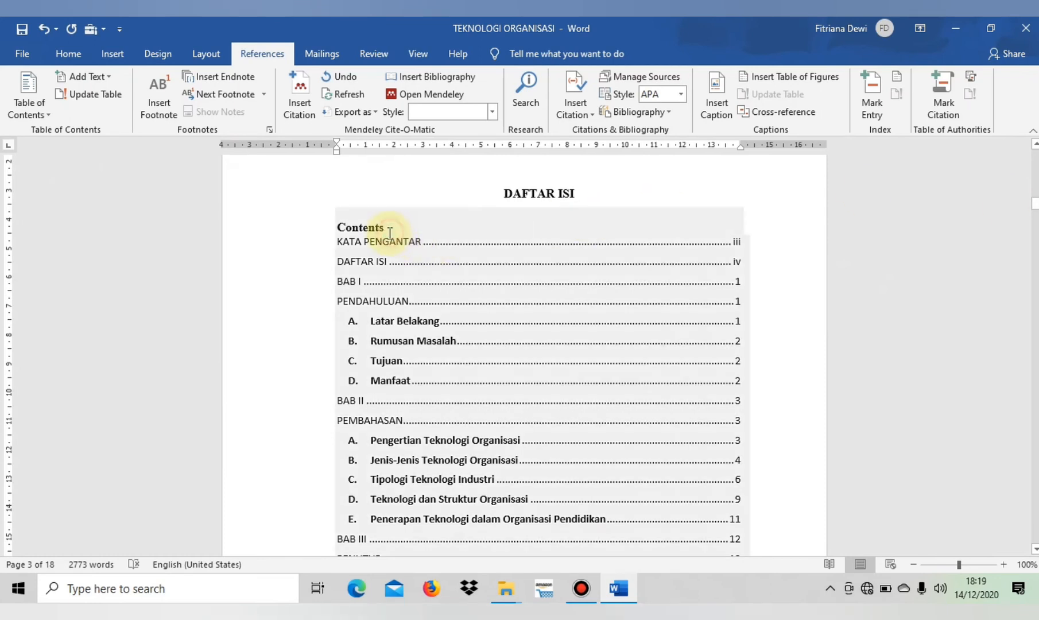
Try to delete the Contents title of the table of contents, and undo the deletion.
{"action": "left_click_drag", "start_coordinate": [390, 232], "coordinate": [339, 234]}
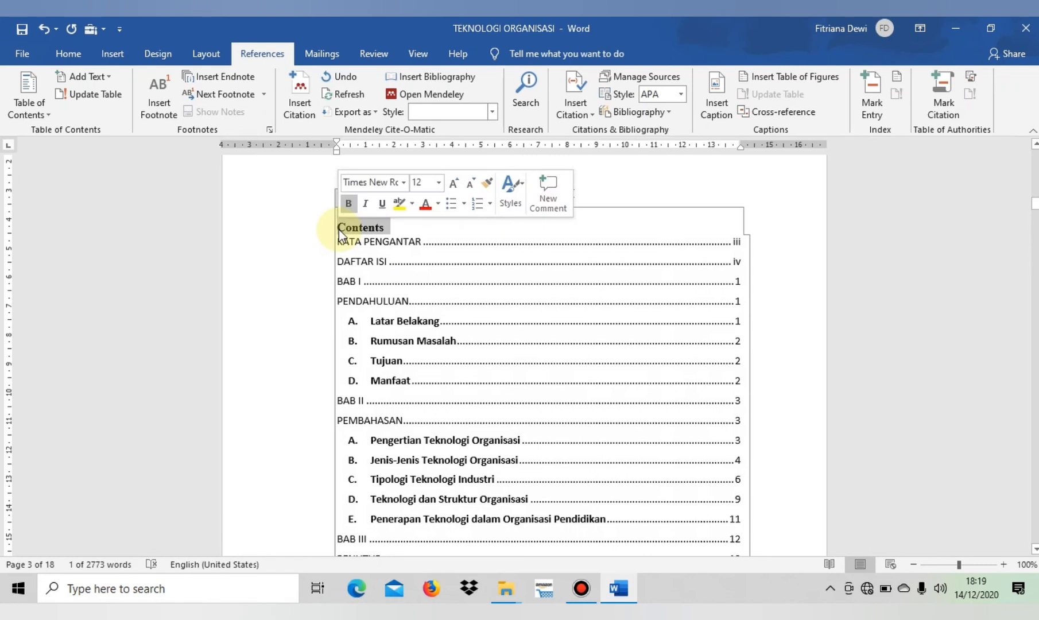
{"action": "key", "text": "Delete"}
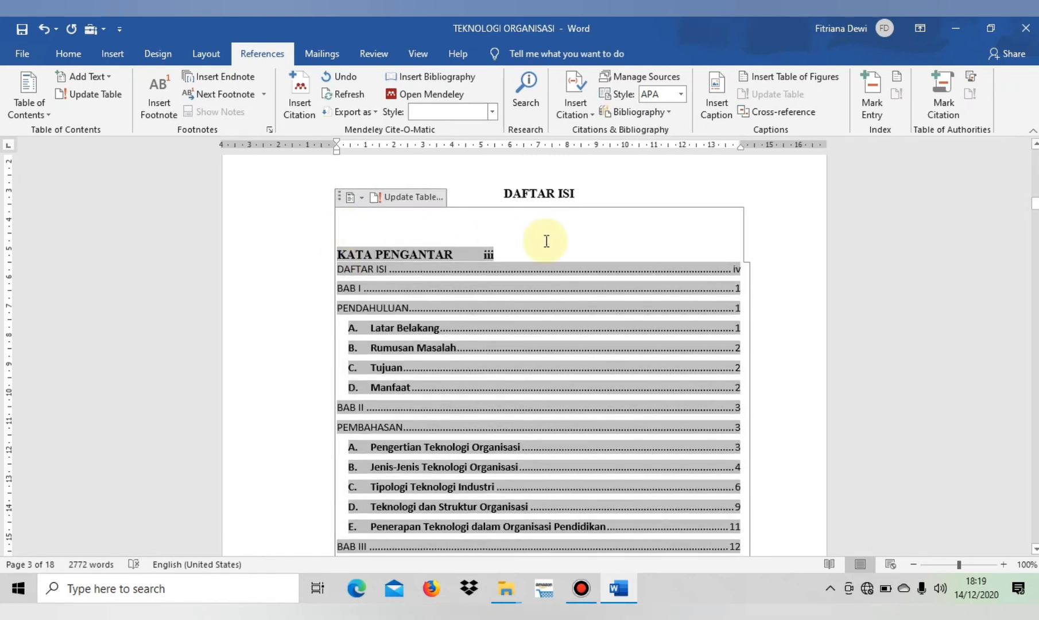
{"action": "left_click", "coordinate": [471, 257]}
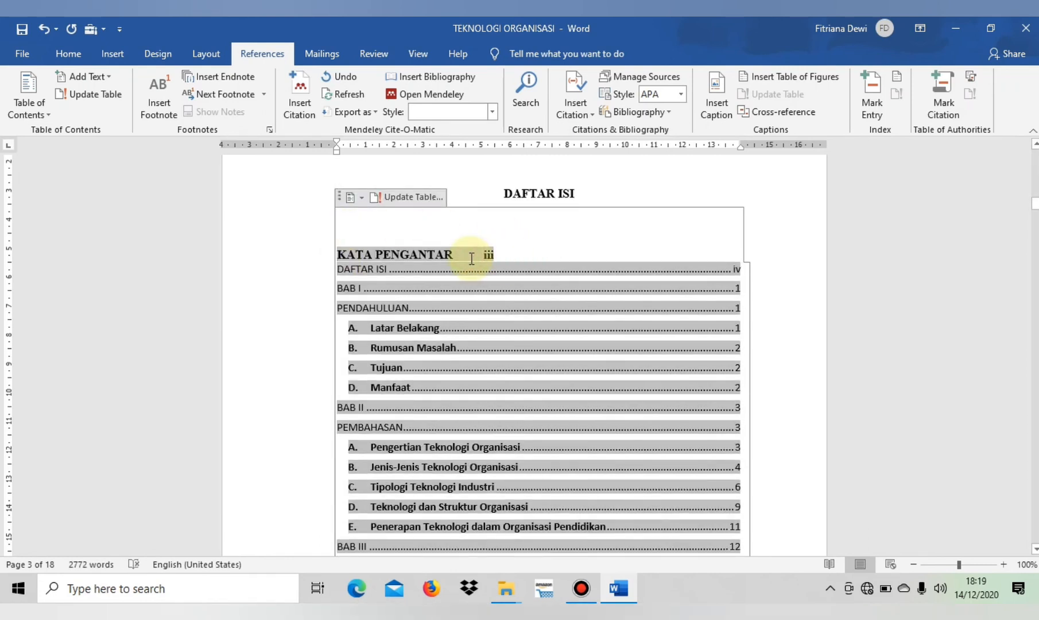
{"action": "key", "text": "Caps_Lock"}
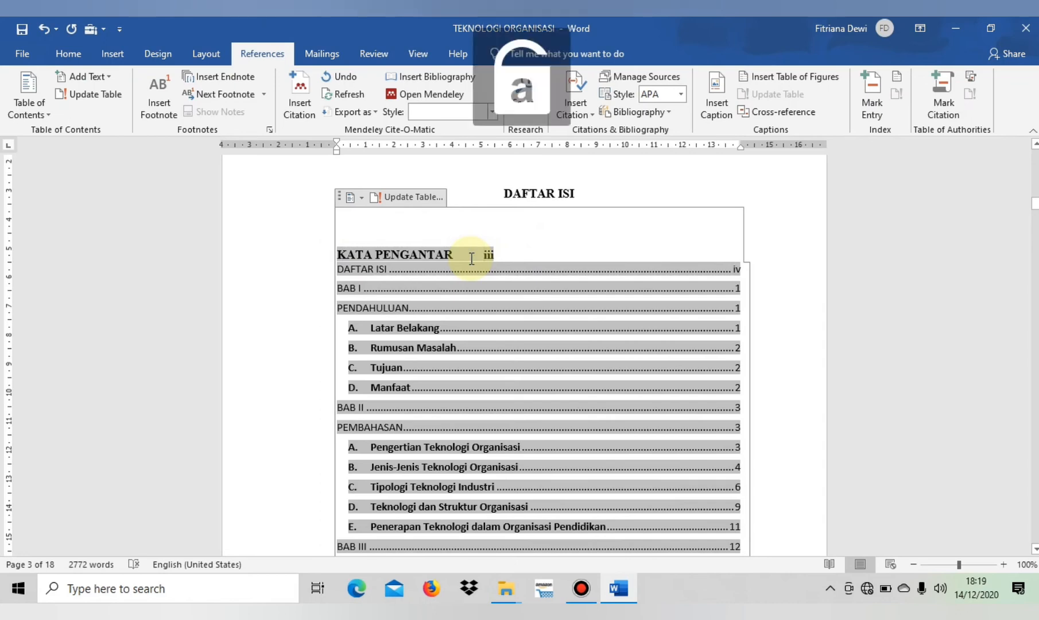
{"action": "left_click", "coordinate": [442, 226]}
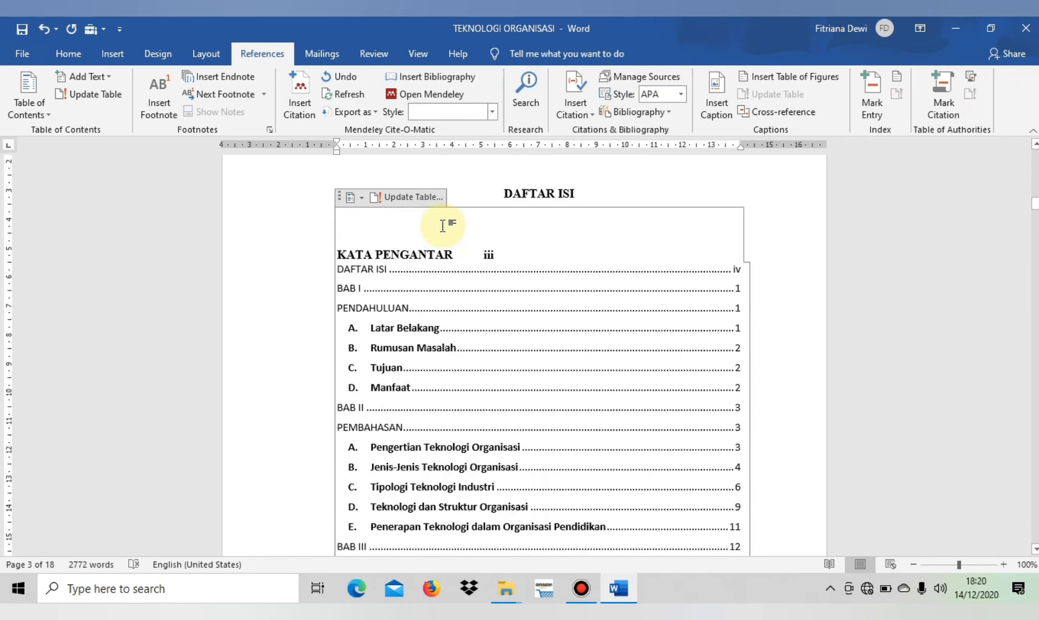
{"action": "key", "text": "ctrl+z"}
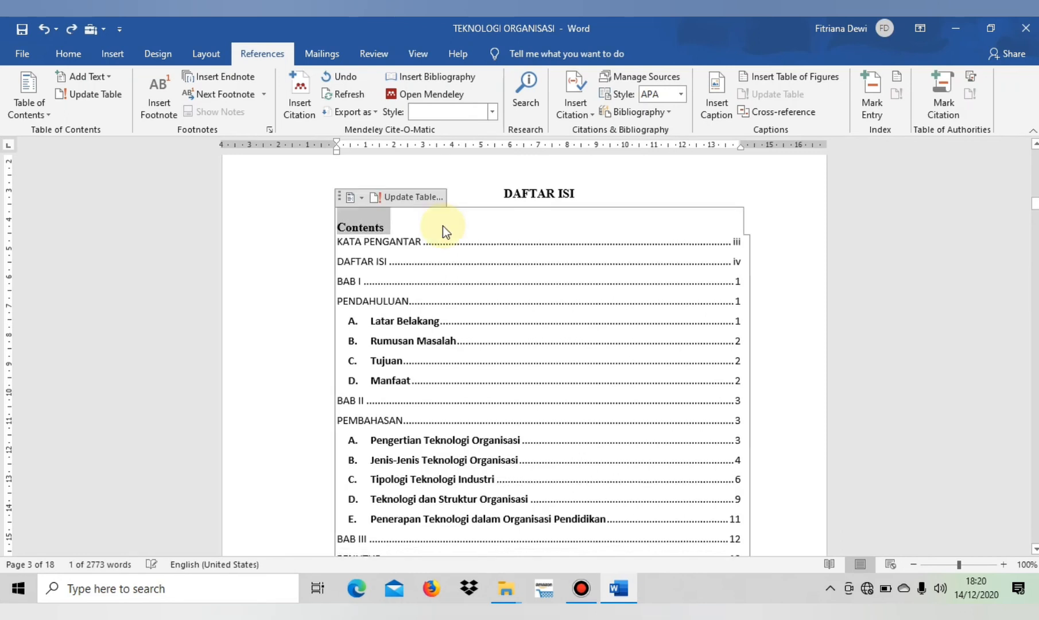
Delete only the selected Contents title above the table of contents entries.
{"action": "key", "text": "Delete"}
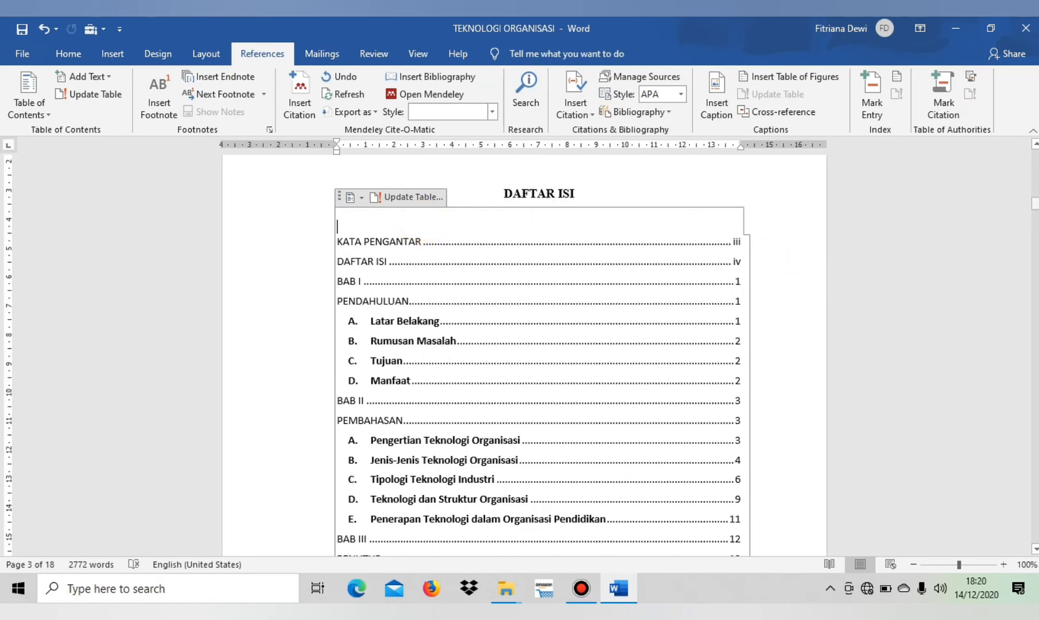
{"action": "left_click_drag", "start_coordinate": [1035, 204], "coordinate": [1035, 204]}
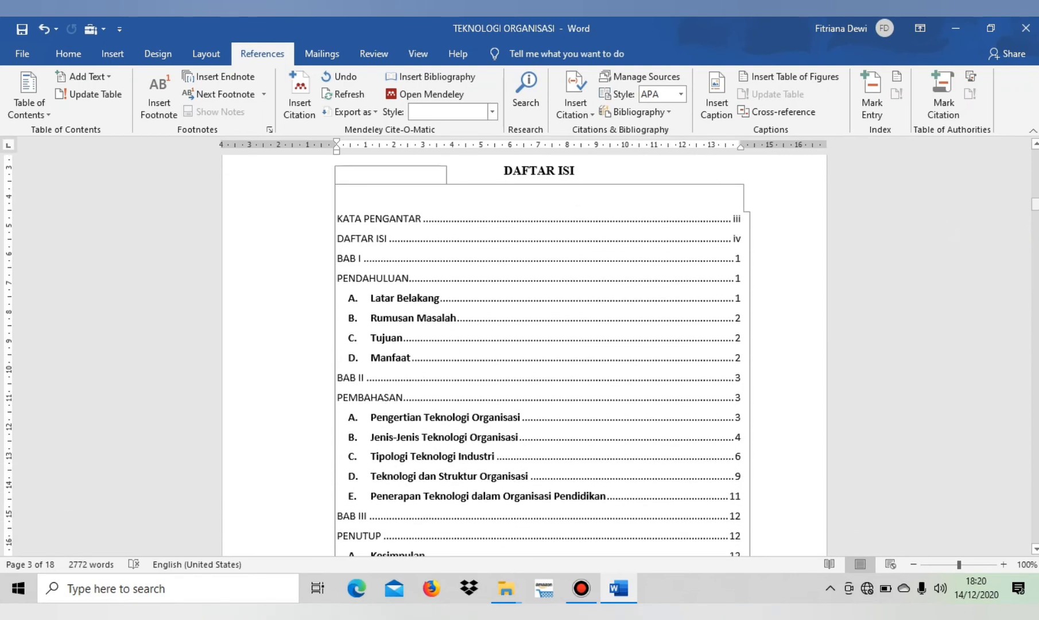
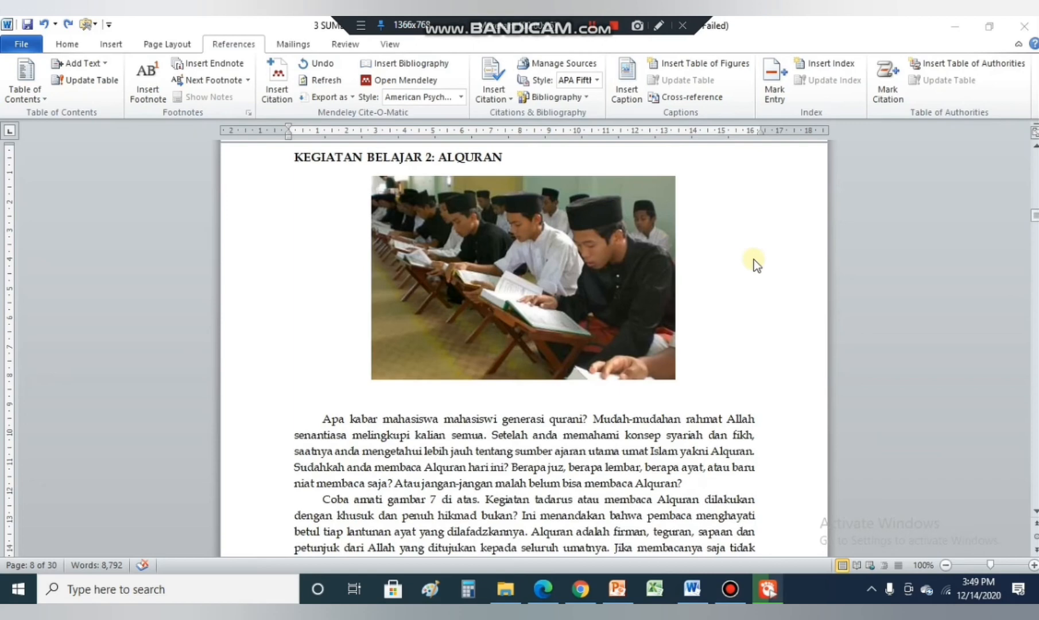
Start a caption for the picture under KEGIATAN BELAJAR 2: ALQURAN with the label Gambar and the position below the selected item.
{"action": "left_click", "coordinate": [546, 249]}
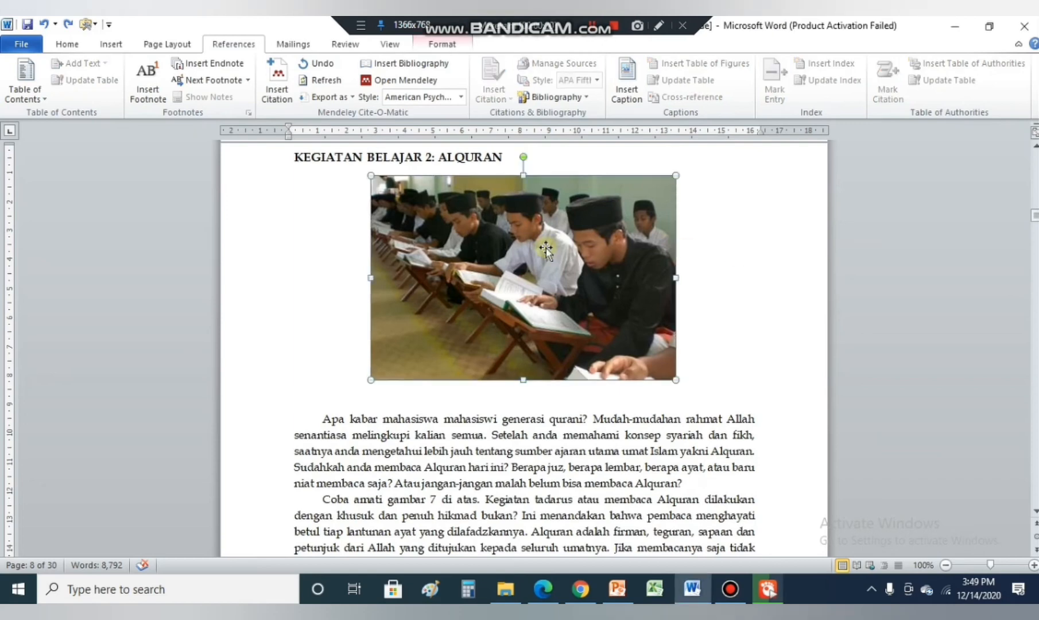
{"action": "left_click", "coordinate": [625, 93]}
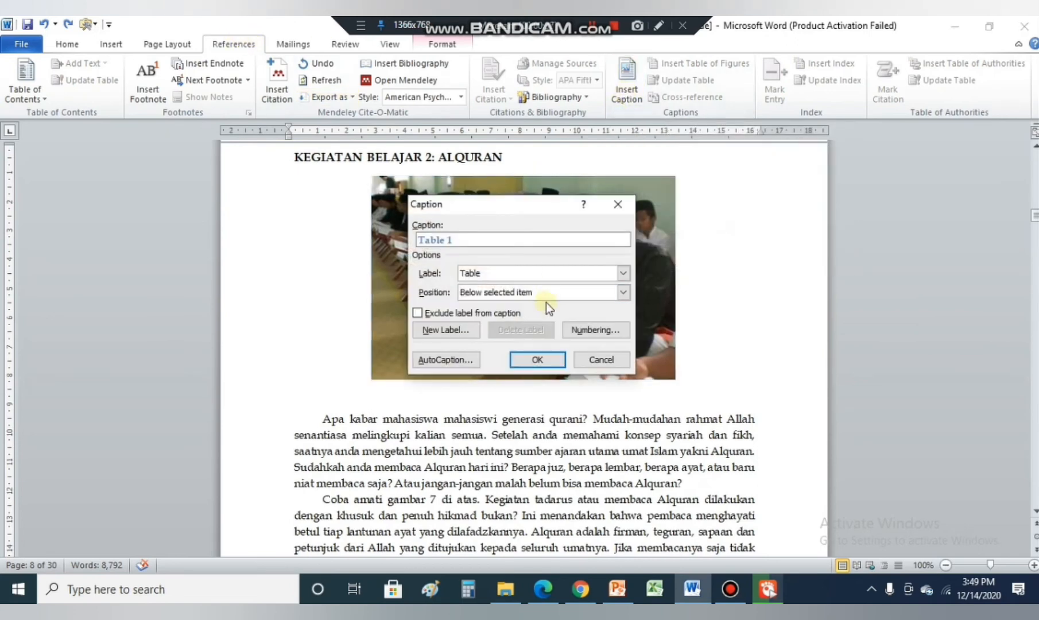
{"action": "left_click", "coordinate": [623, 275]}
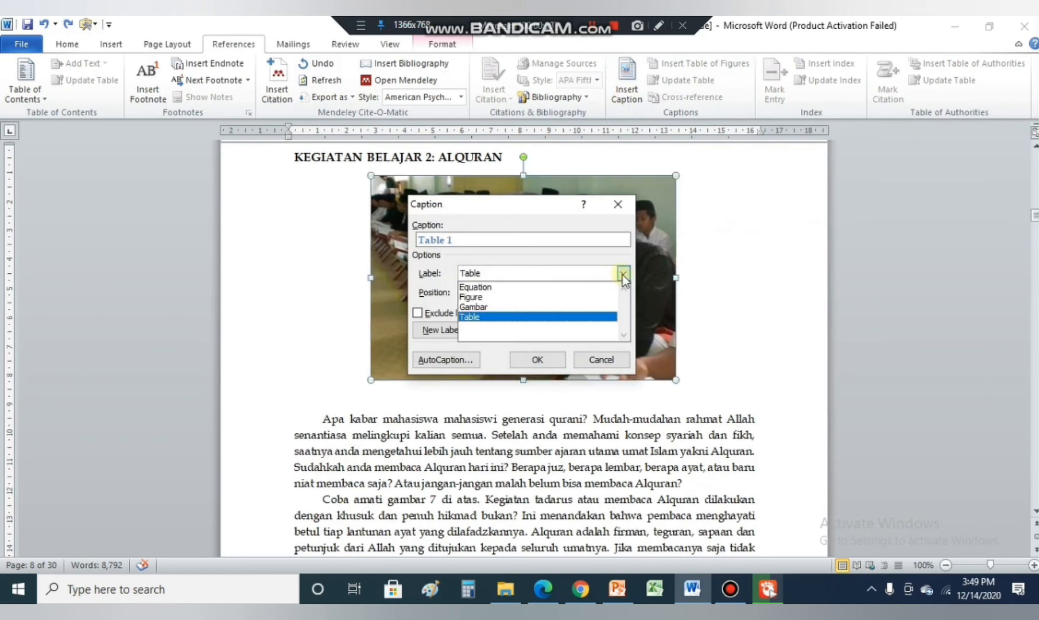
{"action": "left_click", "coordinate": [590, 307]}
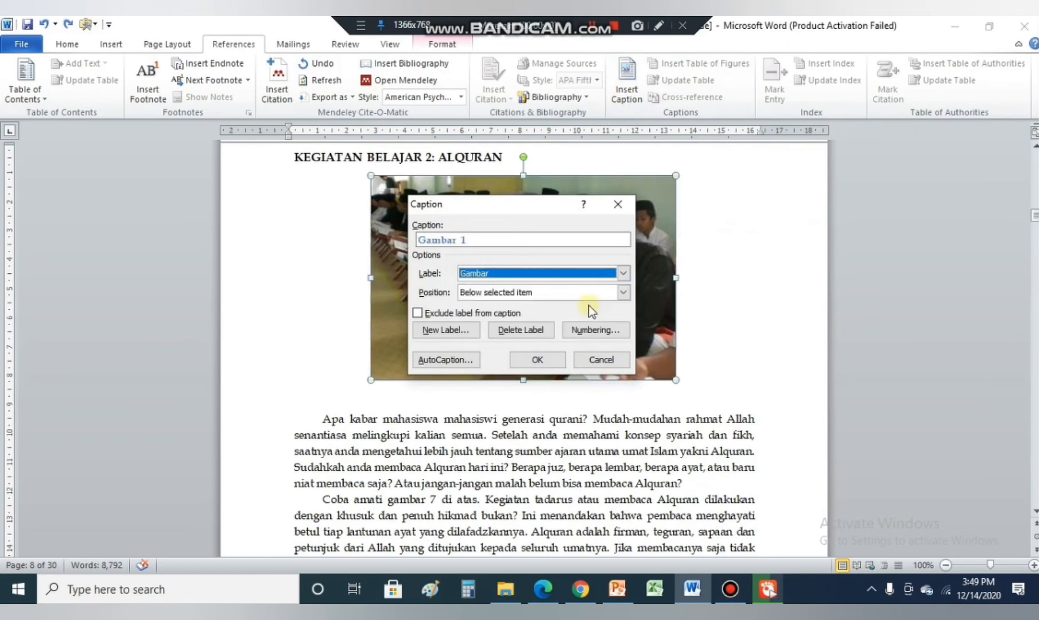
{"action": "left_click", "coordinate": [627, 289]}
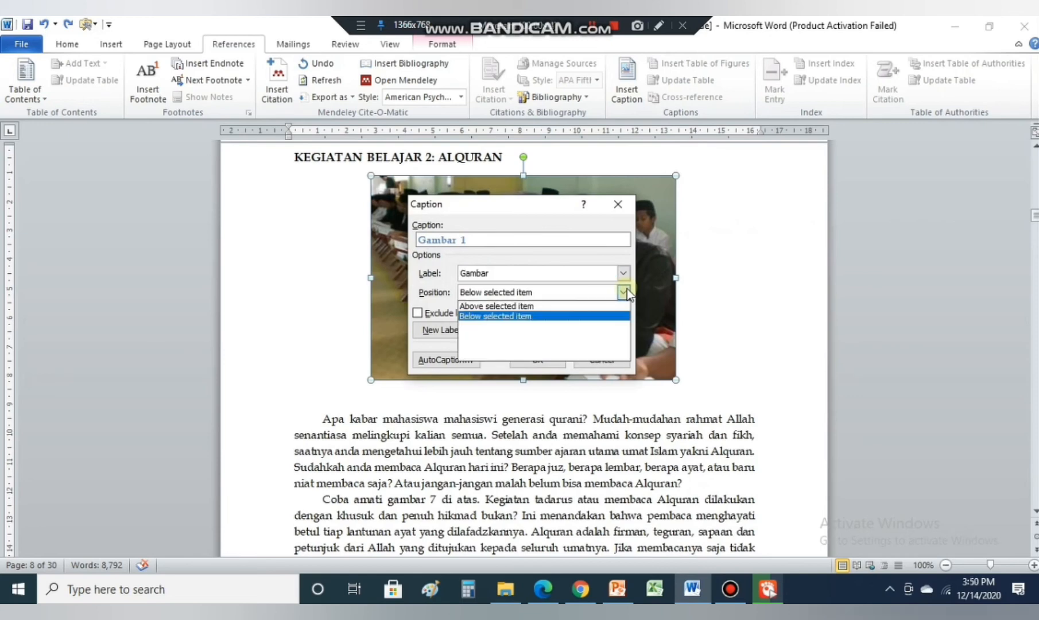
{"action": "left_click", "coordinate": [597, 316]}
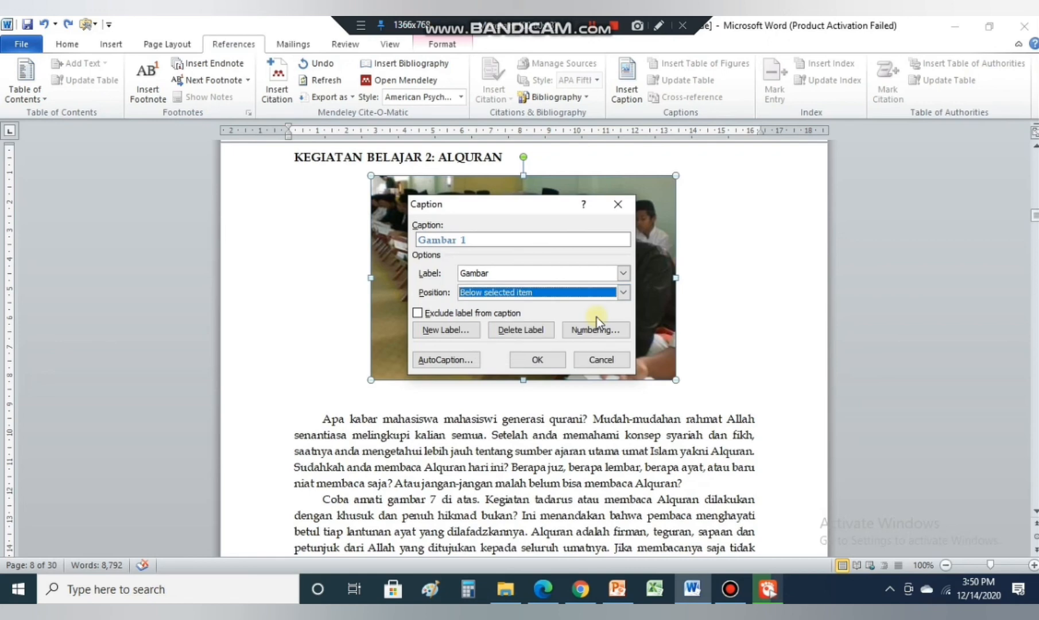
Add "Kegiatan membaca Al-qur'an" after Gambar 1 in the caption text and insert the caption.
{"action": "left_click", "coordinate": [597, 241]}
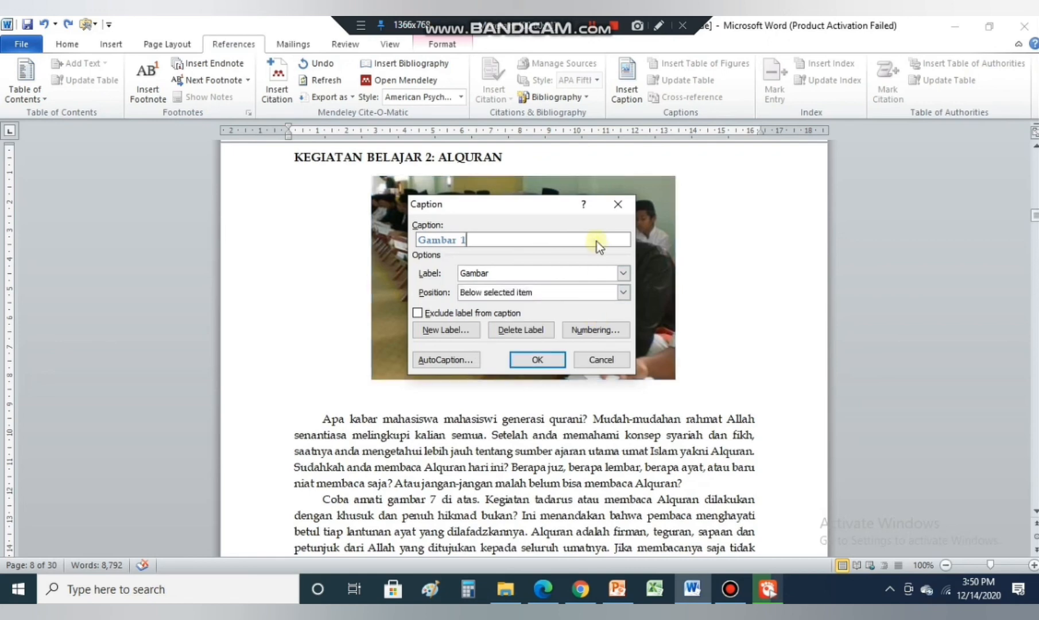
{"action": "type", "text": "Kegiatan membaca A"}
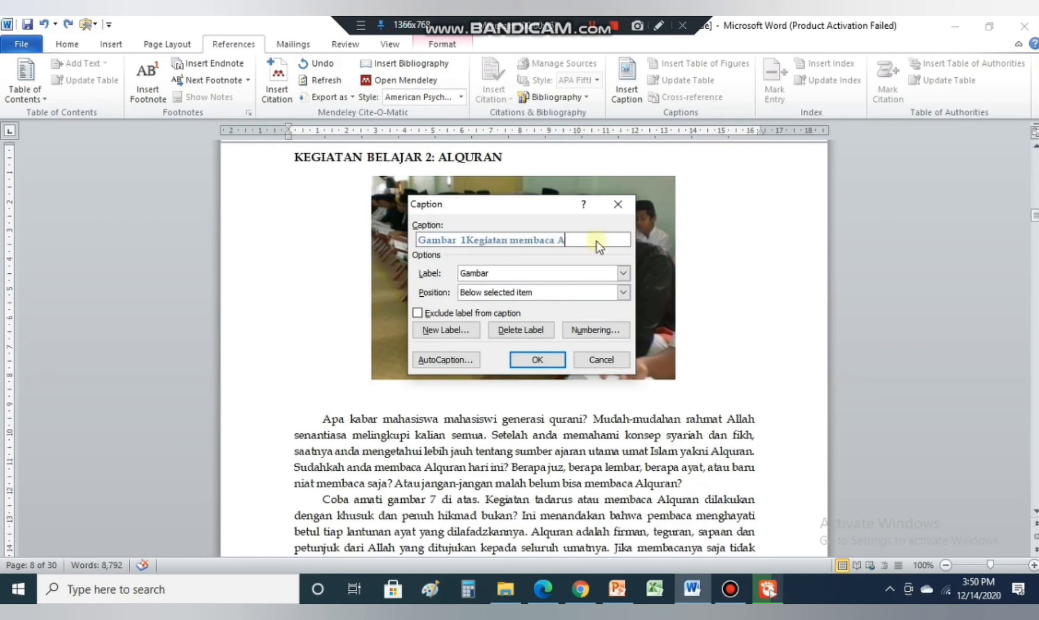
{"action": "type", "text": "l-qur'an"}
{"action": "left_click", "coordinate": [548, 360]}
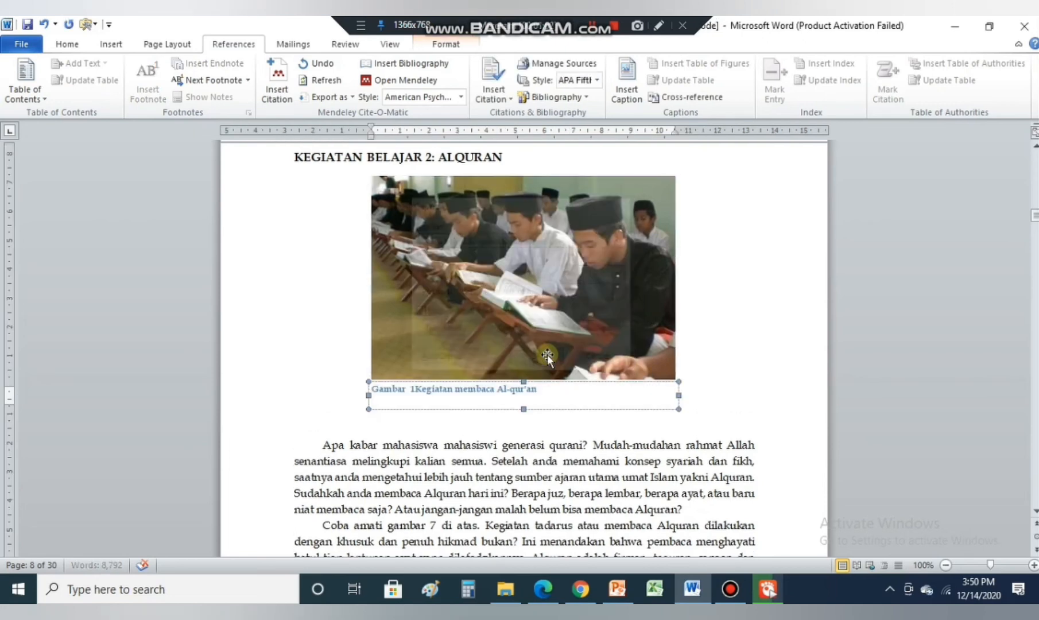
Centre the Gambar 1 caption text under the picture in KEGIATAN BELAJAR 2: ALQURAN.
{"action": "left_click", "coordinate": [538, 388]}
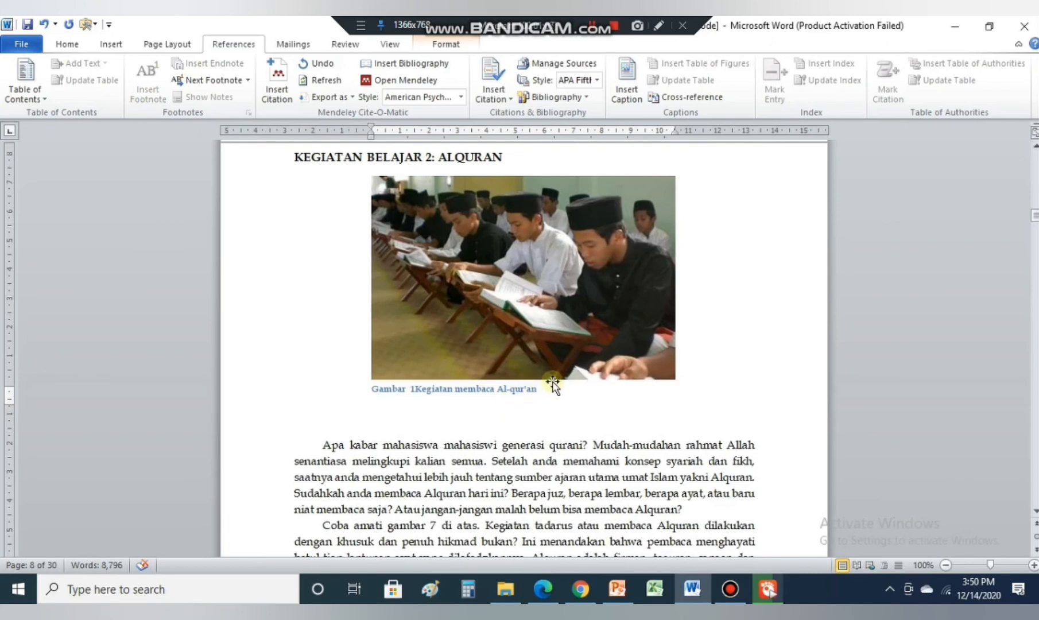
{"action": "left_click", "coordinate": [540, 389]}
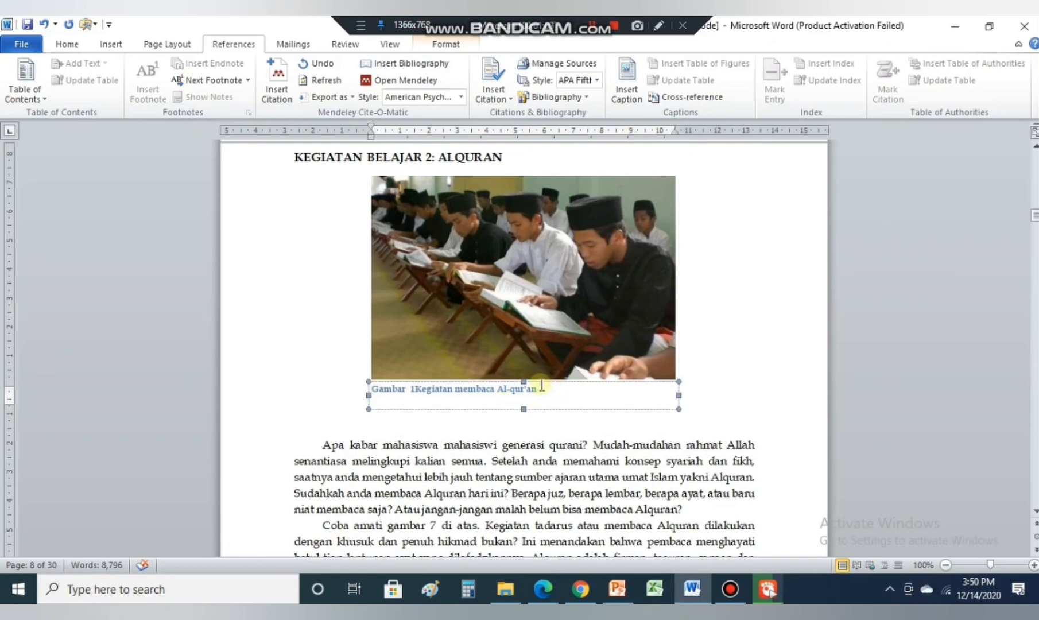
{"action": "left_click_drag", "start_coordinate": [540, 388], "coordinate": [371, 389]}
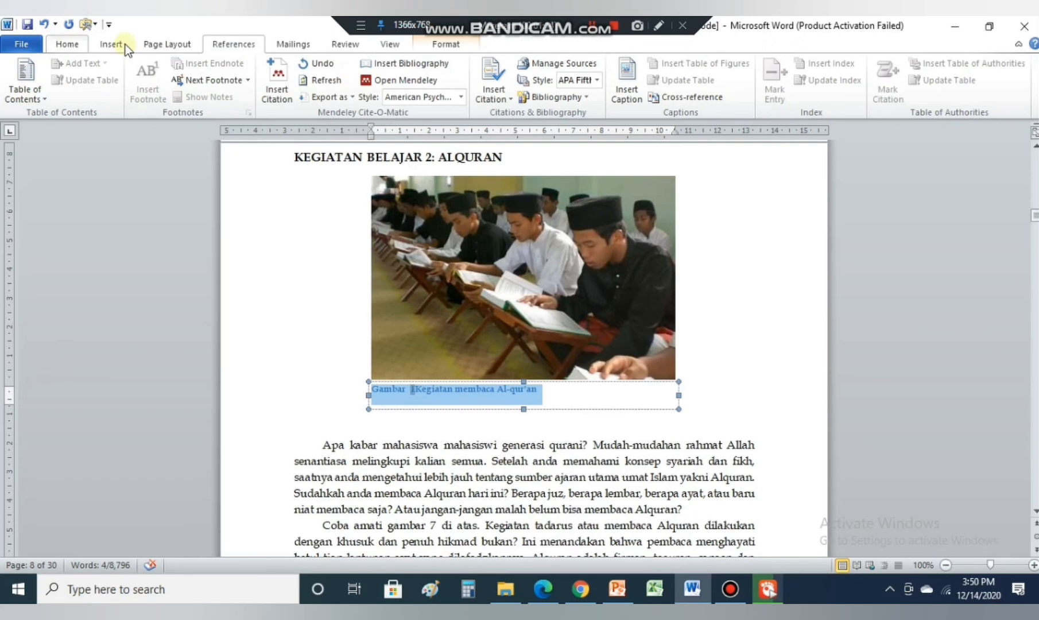
{"action": "scroll", "coordinate": [125, 43], "scroll_direction": "up", "scroll_amount": 3}
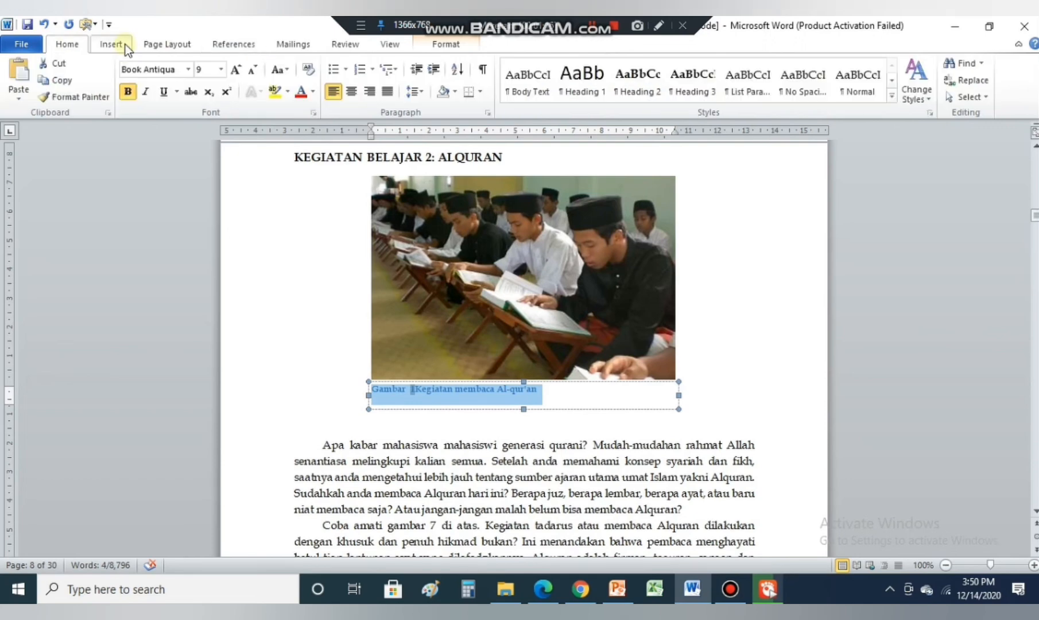
{"action": "left_click", "coordinate": [352, 94]}
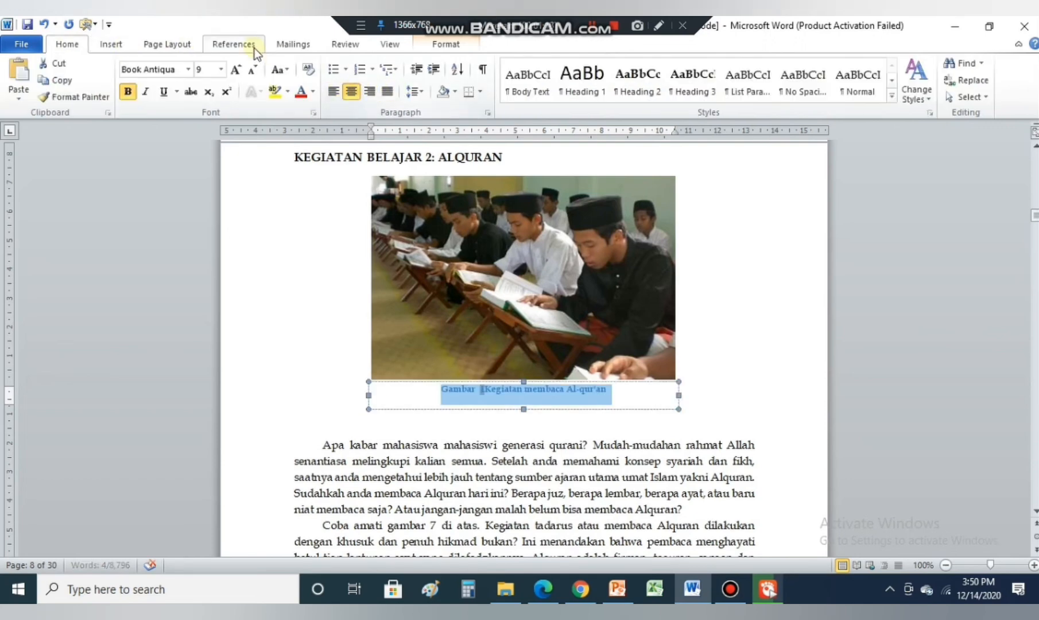
{"action": "left_click", "coordinate": [783, 315]}
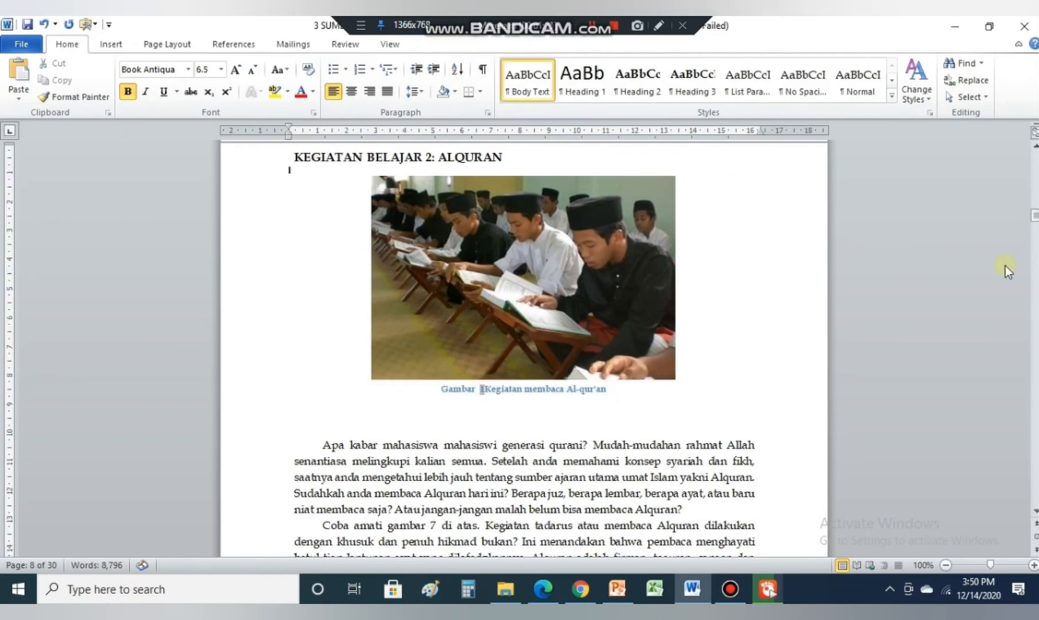
Insert a table of figures under the DAFTAR GAMBAR heading using the caption label Gambar.
{"action": "left_click_drag", "start_coordinate": [1036, 223], "coordinate": [1037, 158]}
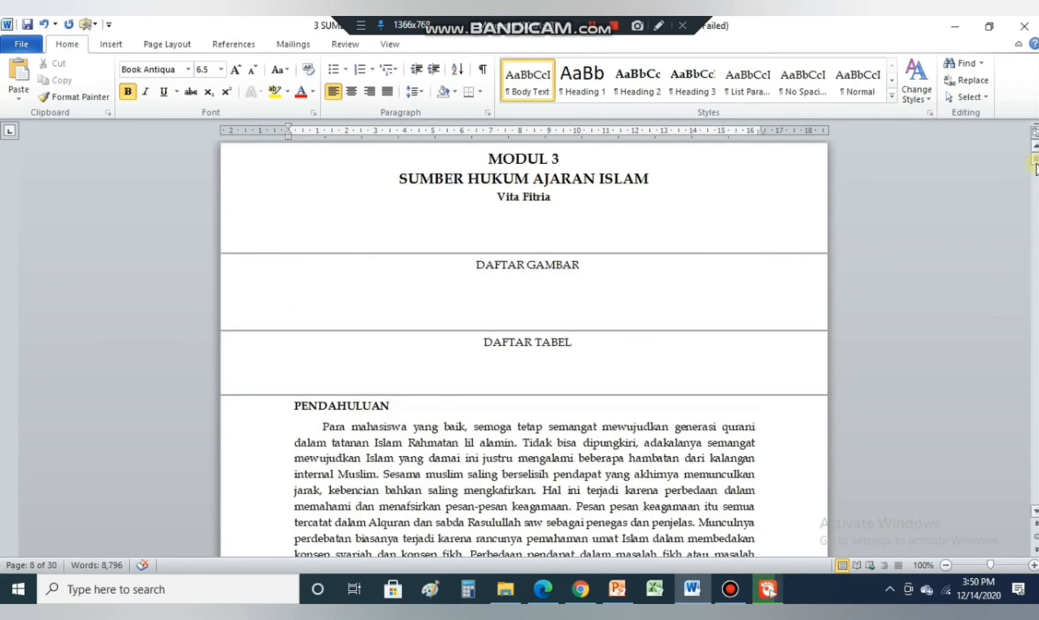
{"action": "left_click", "coordinate": [689, 304]}
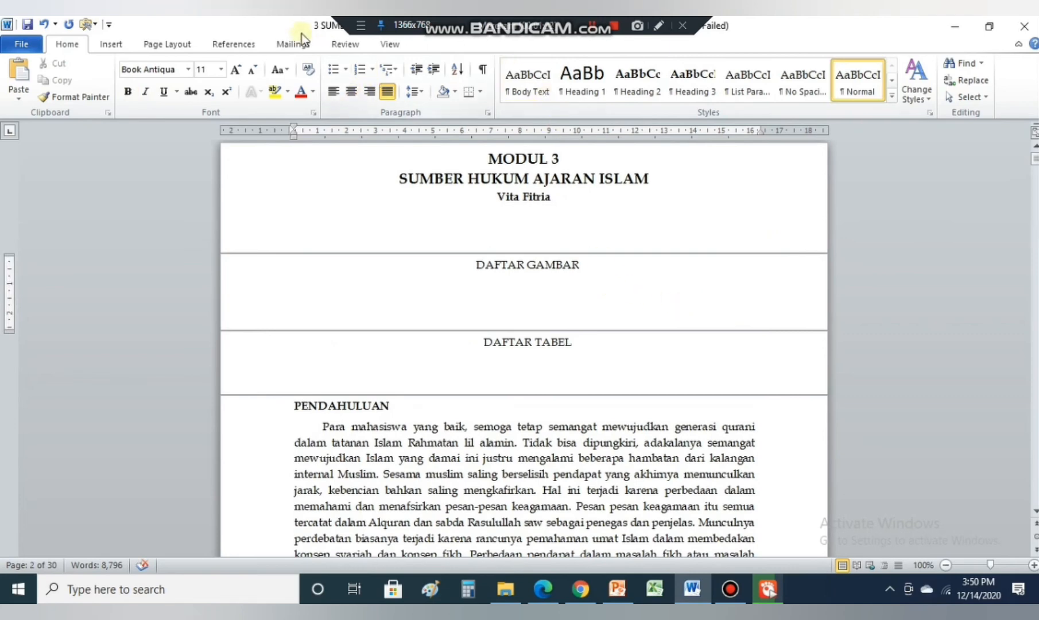
{"action": "left_click", "coordinate": [246, 44]}
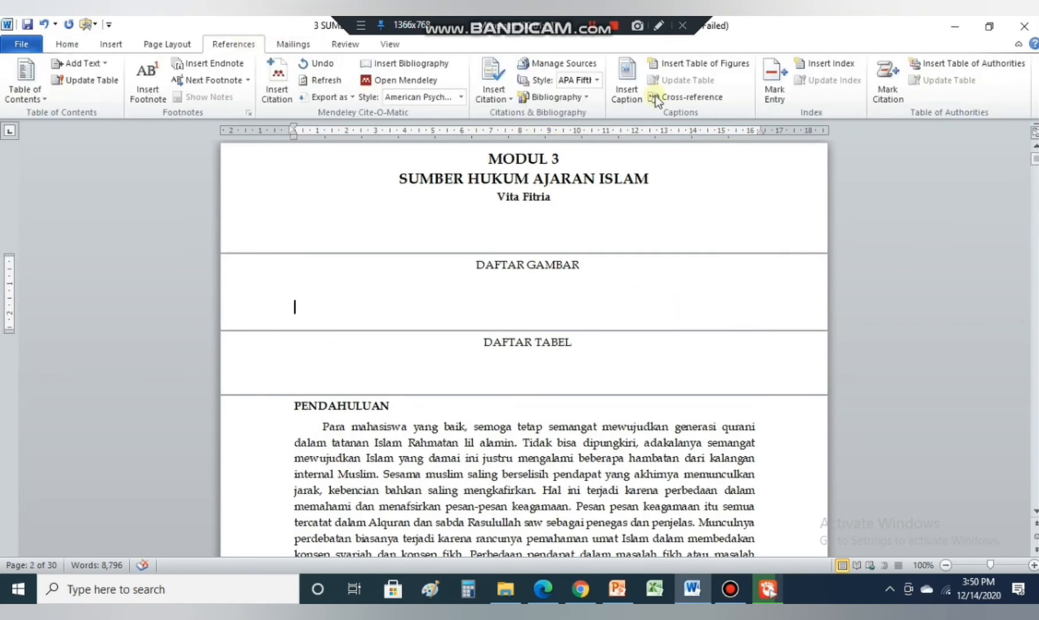
{"action": "left_click", "coordinate": [690, 65]}
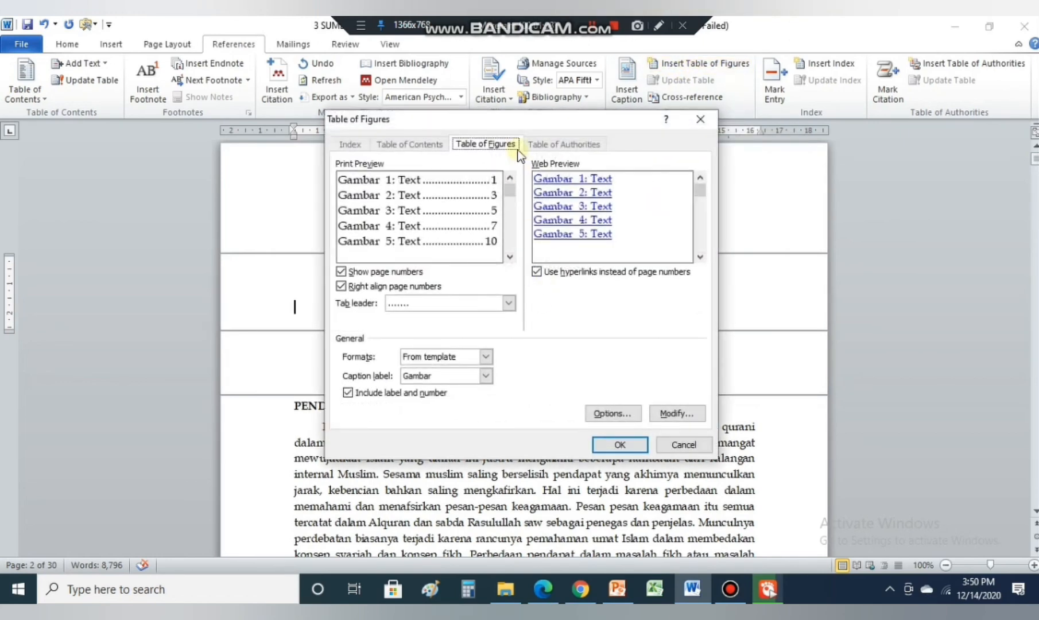
{"action": "left_click", "coordinate": [631, 445]}
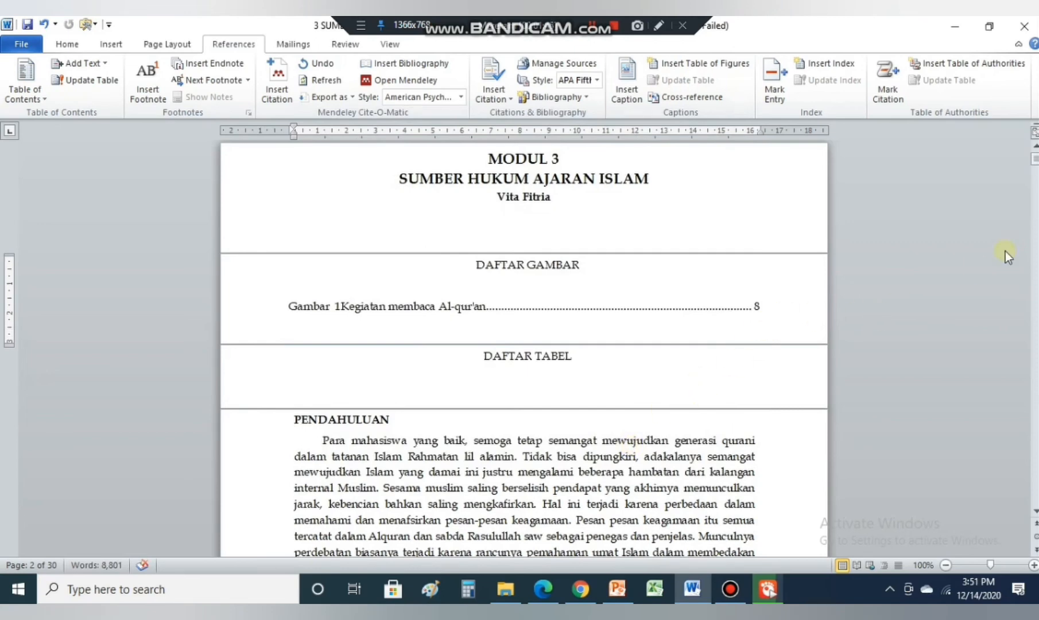
Start a caption for the whole table comparing Syariah and Fikih, using the label Table.
{"action": "left_click_drag", "start_coordinate": [1037, 161], "coordinate": [1036, 198]}
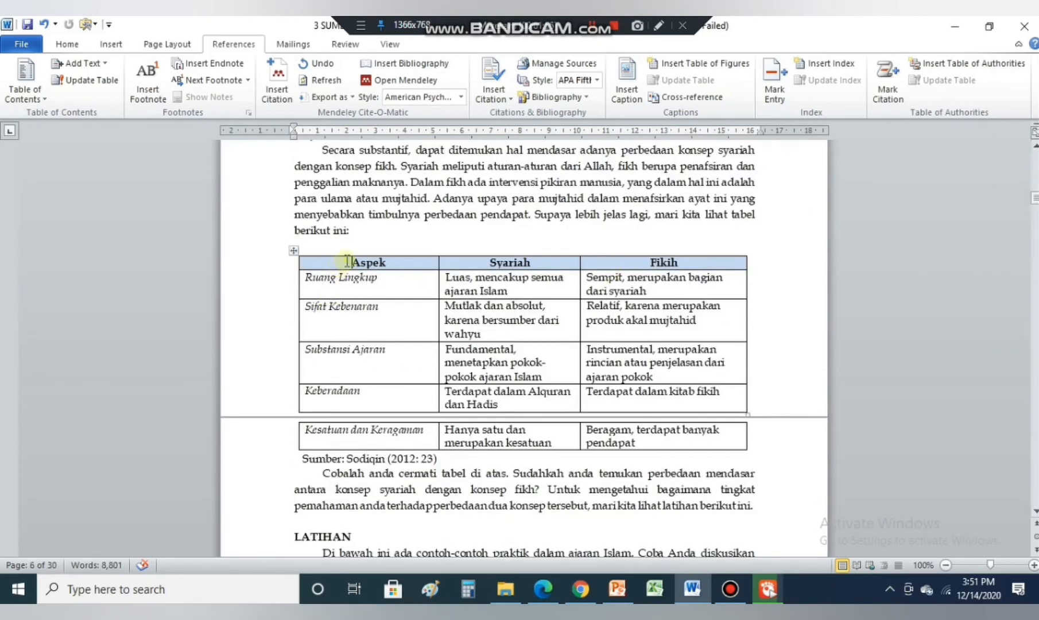
{"action": "left_click_drag", "start_coordinate": [347, 261], "coordinate": [598, 352]}
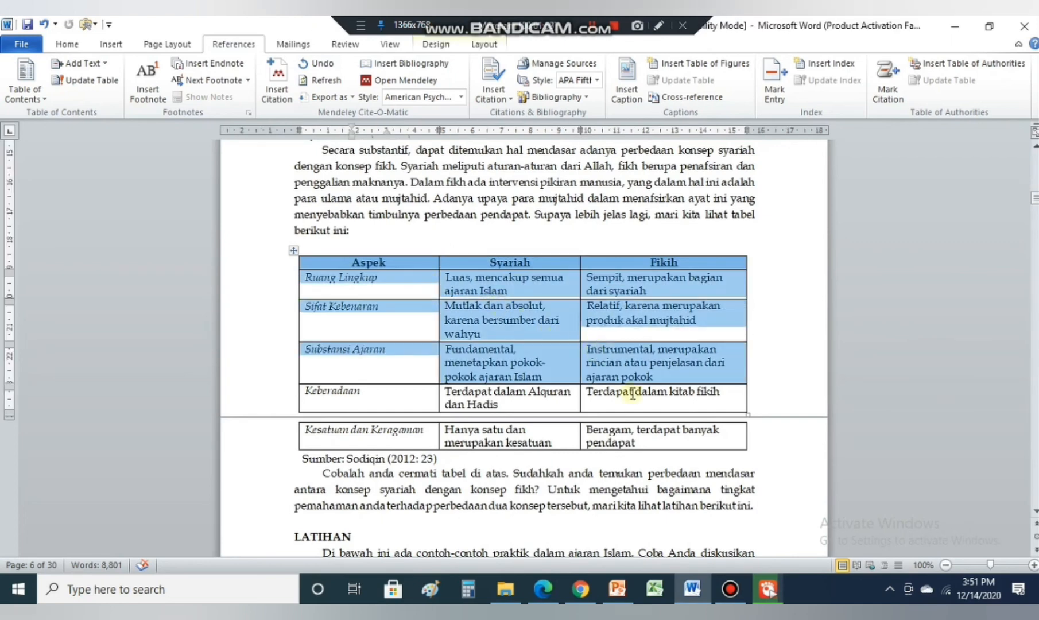
{"action": "left_click", "coordinate": [812, 375]}
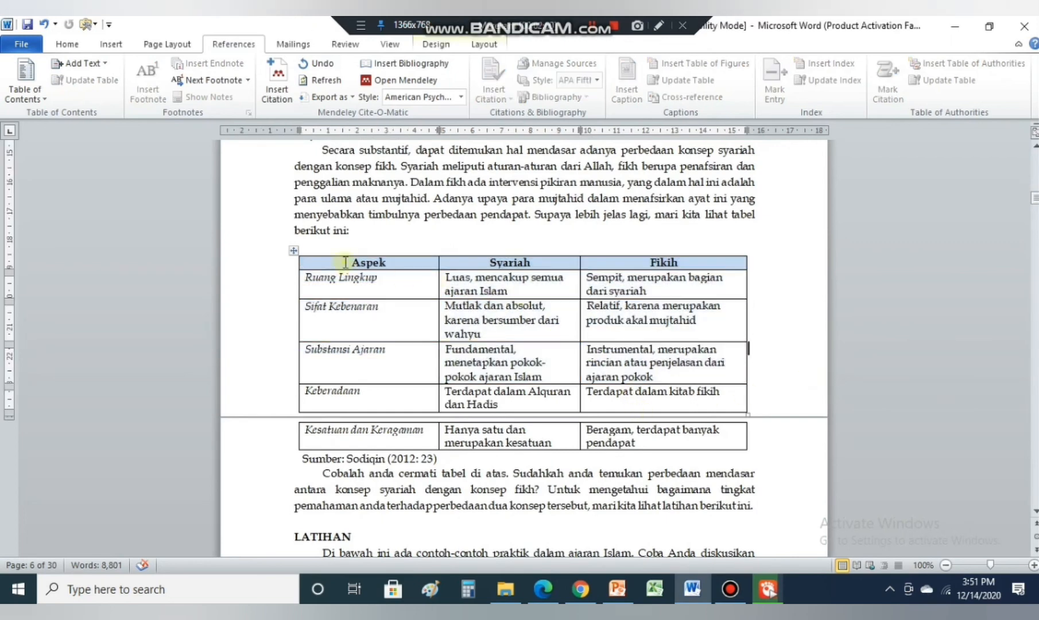
{"action": "left_click_drag", "start_coordinate": [345, 262], "coordinate": [692, 433]}
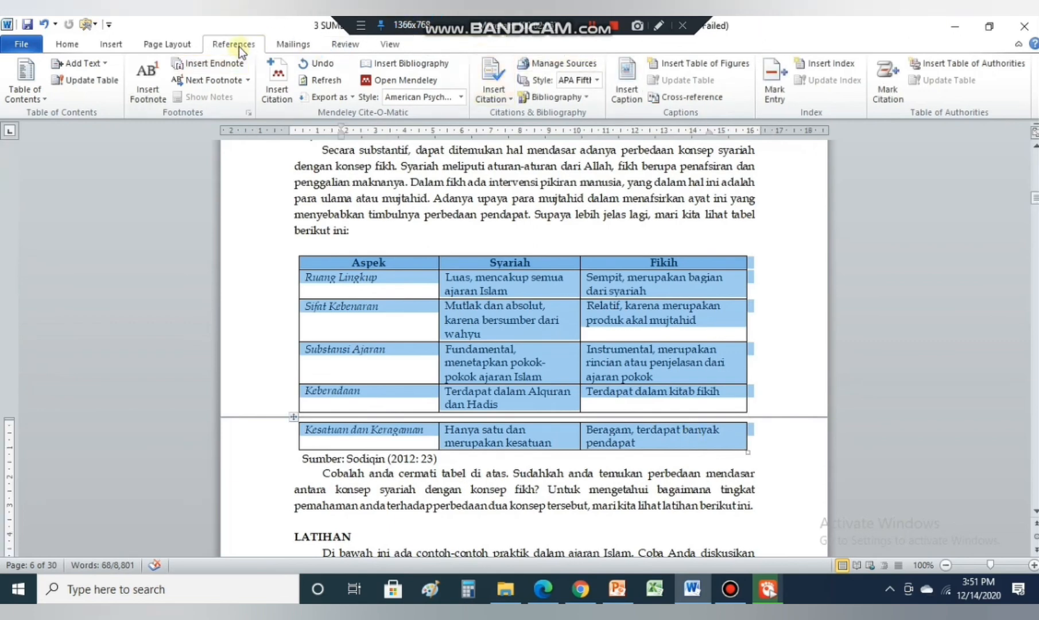
{"action": "left_click", "coordinate": [642, 74]}
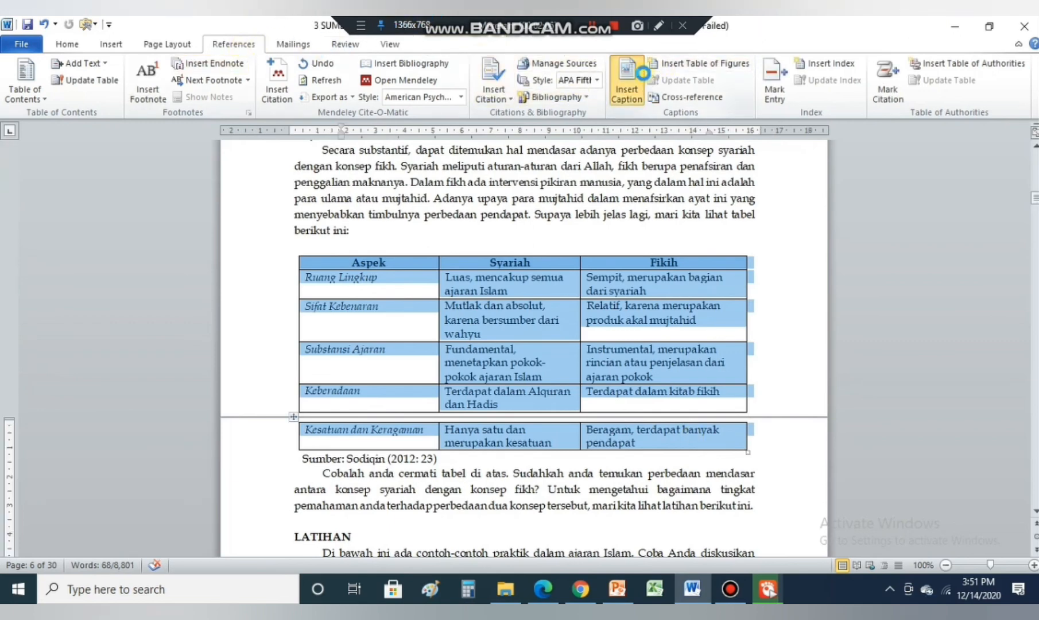
{"action": "left_click", "coordinate": [565, 277]}
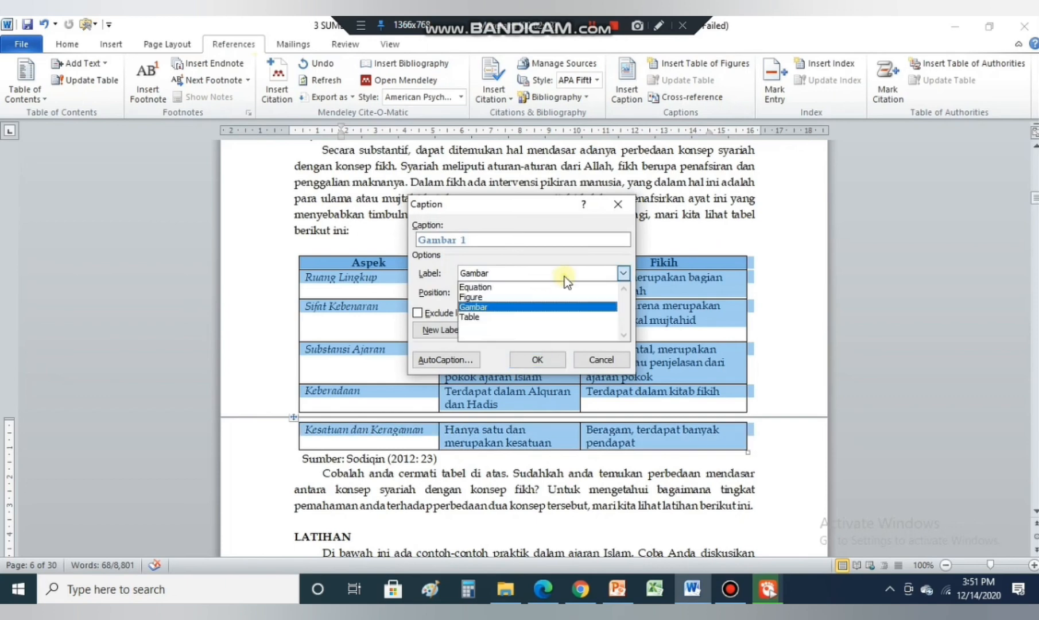
{"action": "left_click", "coordinate": [567, 317]}
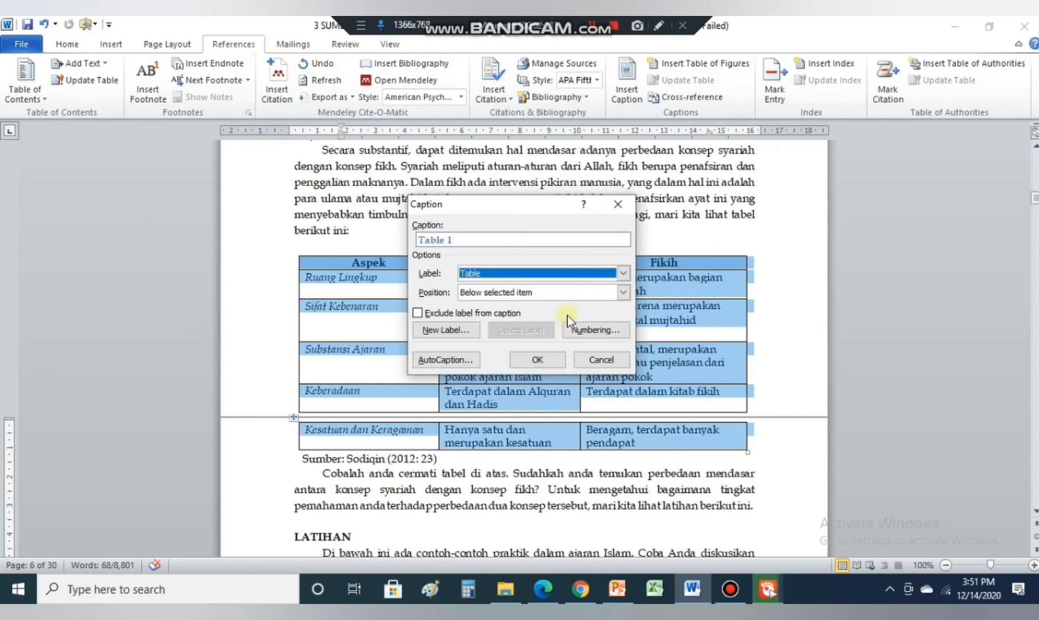
Add "Perbedaan konsep syariah dan konsep fikih" after Table 1 in the caption text and insert the caption.
{"action": "left_click", "coordinate": [556, 239]}
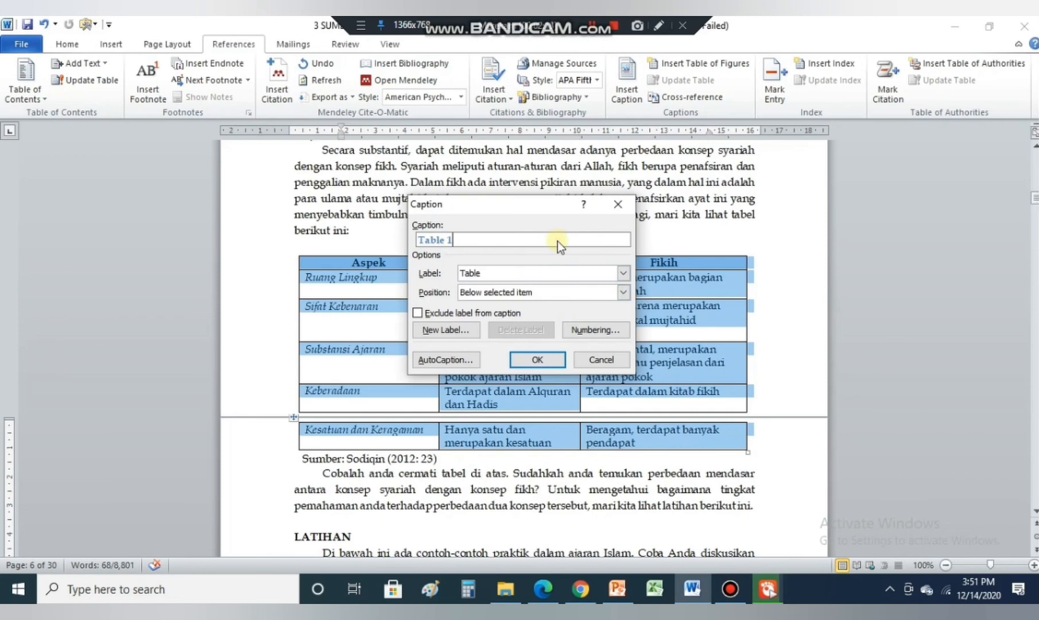
{"action": "type", "text": "Perbedaan konsep sya"}
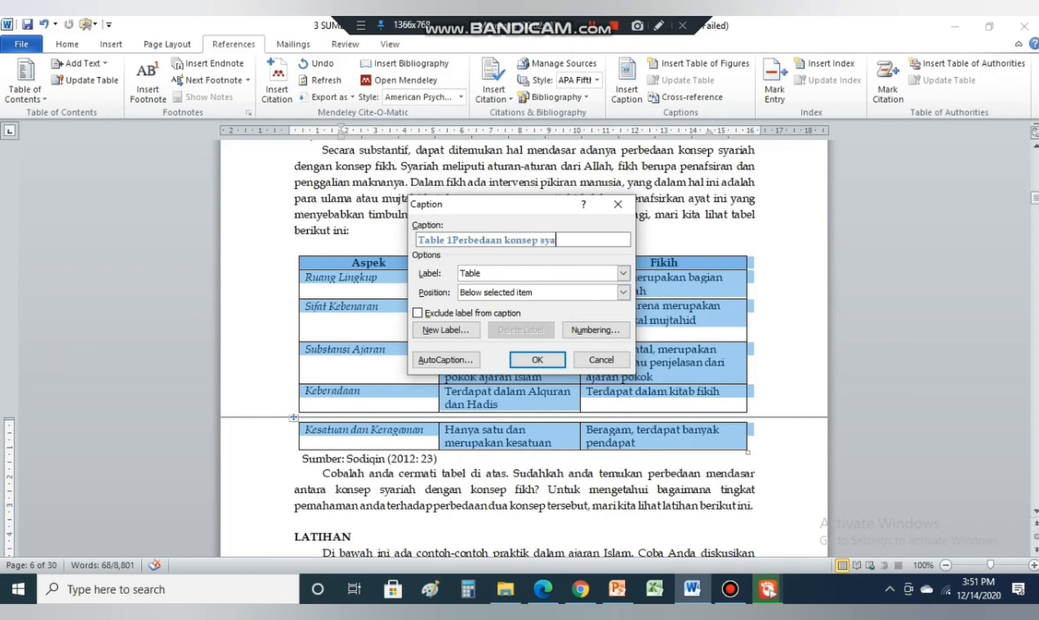
{"action": "type", "text": "riah dan konsep fi"}
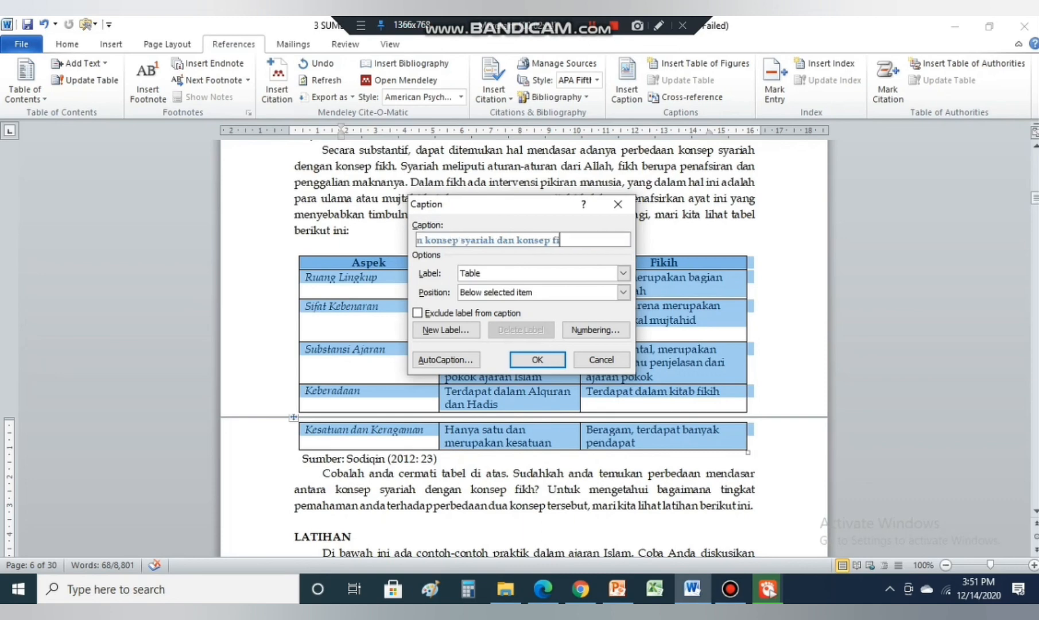
{"action": "type", "text": "kih"}
{"action": "left_click", "coordinate": [557, 359]}
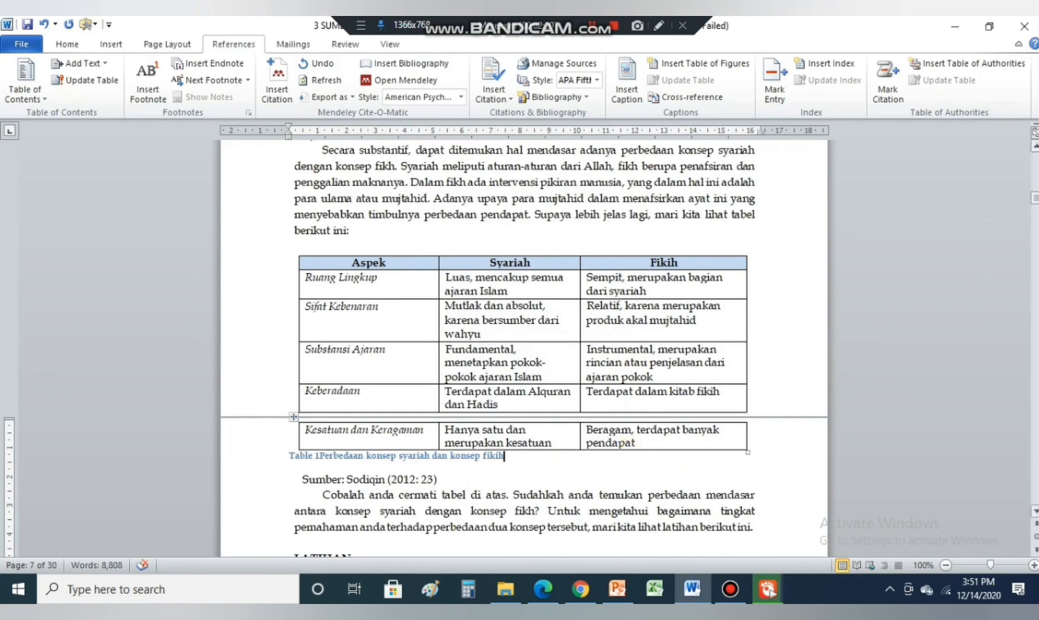
Insert a list of tables under the DAFTAR TABEL heading using the caption label Table.
{"action": "left_click_drag", "start_coordinate": [1037, 201], "coordinate": [1037, 163]}
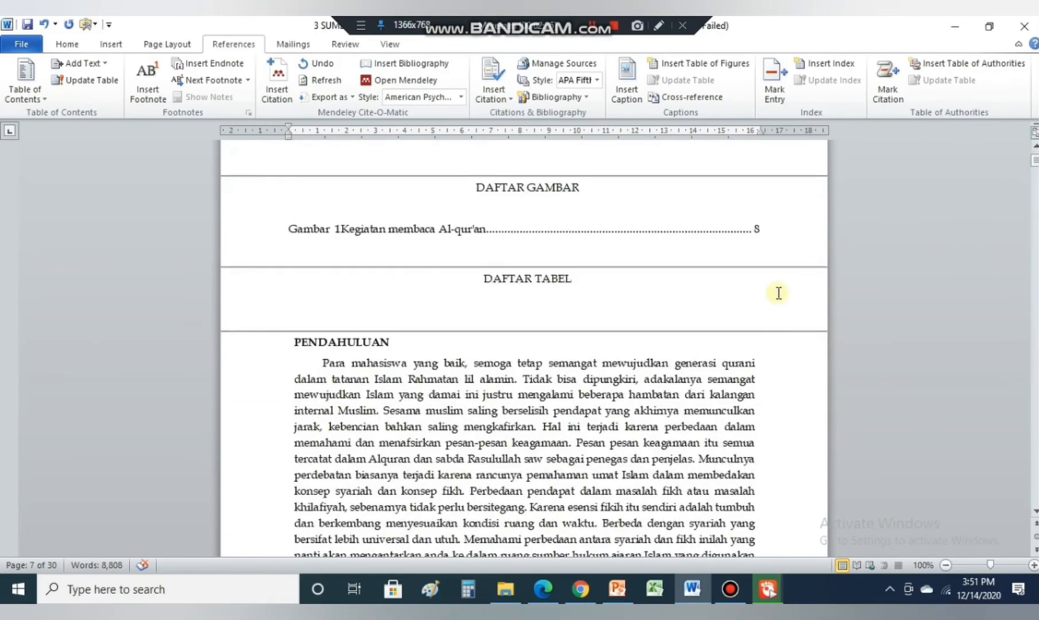
{"action": "left_click", "coordinate": [718, 313]}
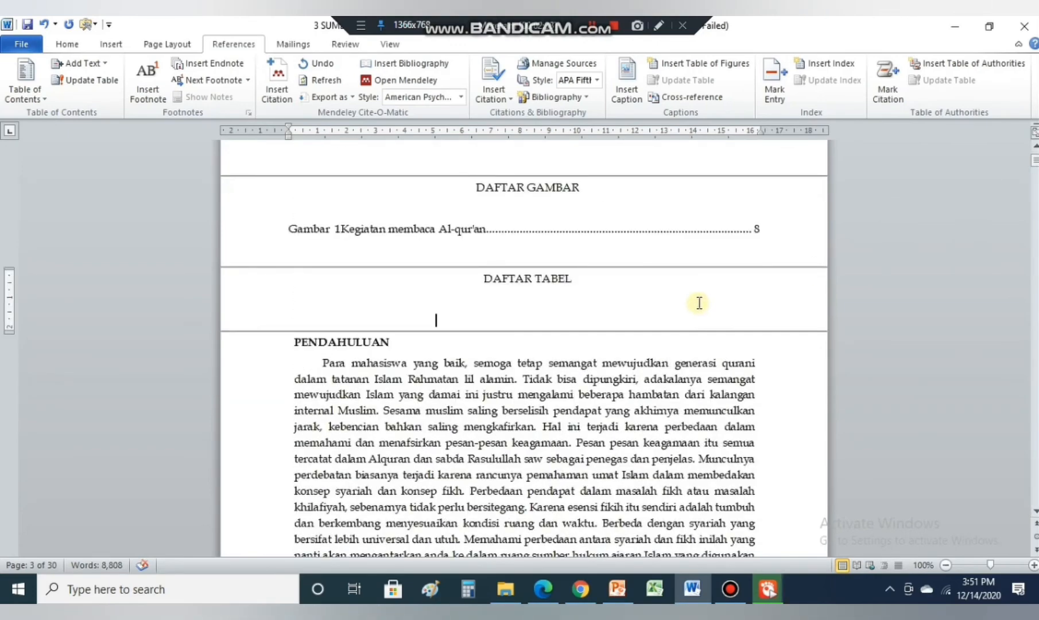
{"action": "key", "text": "ctrl+e"}
{"action": "left_click", "coordinate": [685, 63]}
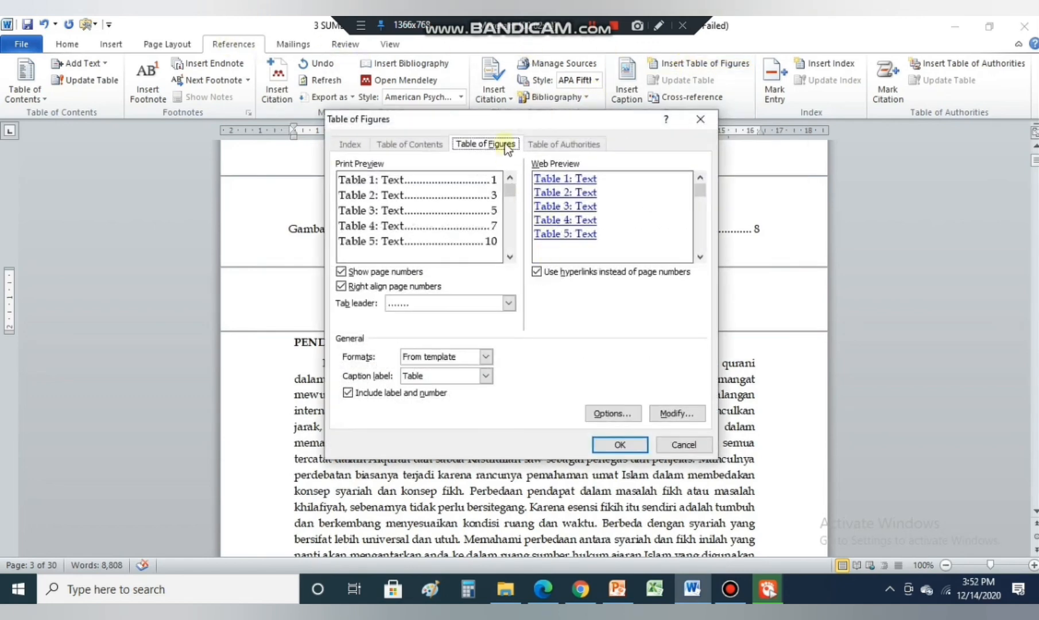
{"action": "left_click", "coordinate": [620, 444]}
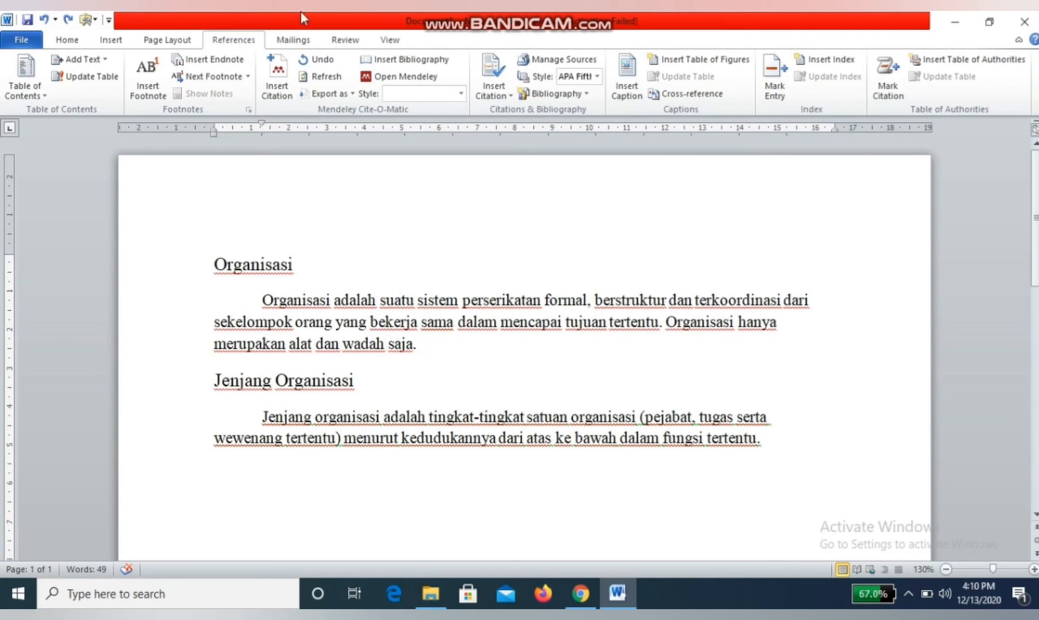
Start a new Book source for a citation at the end of the Organisasi paragraph and enter the author's full name.
{"action": "left_click", "coordinate": [502, 93]}
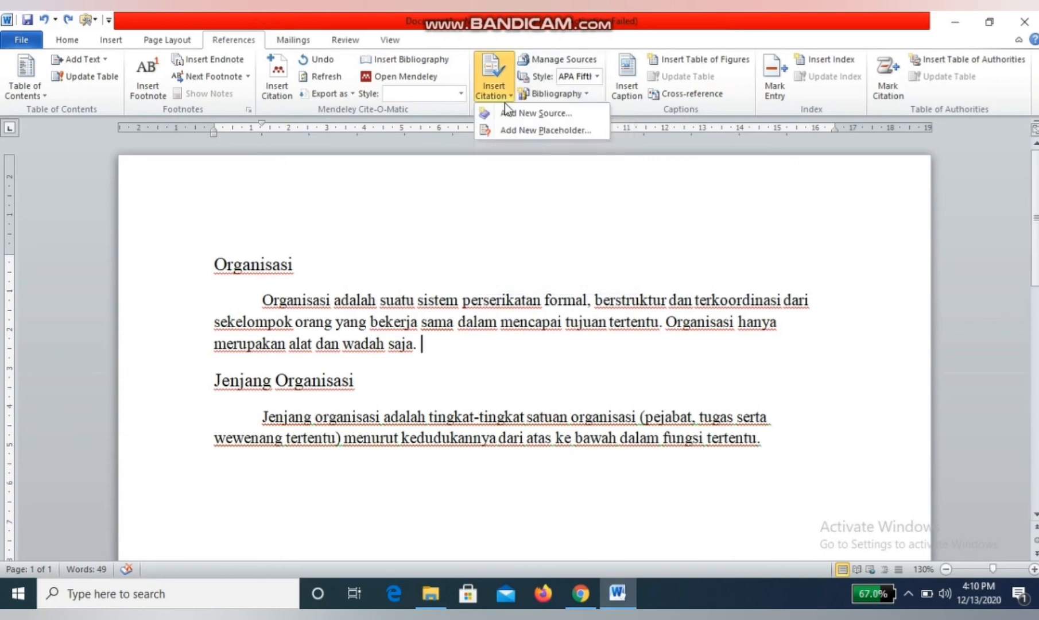
{"action": "left_click", "coordinate": [510, 113]}
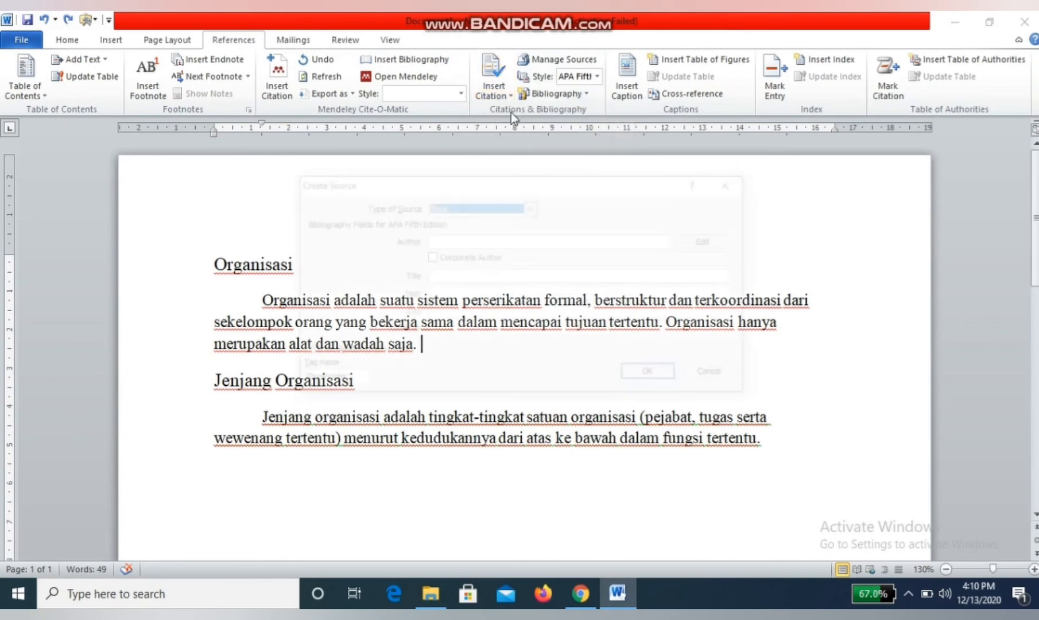
{"action": "left_click", "coordinate": [440, 240]}
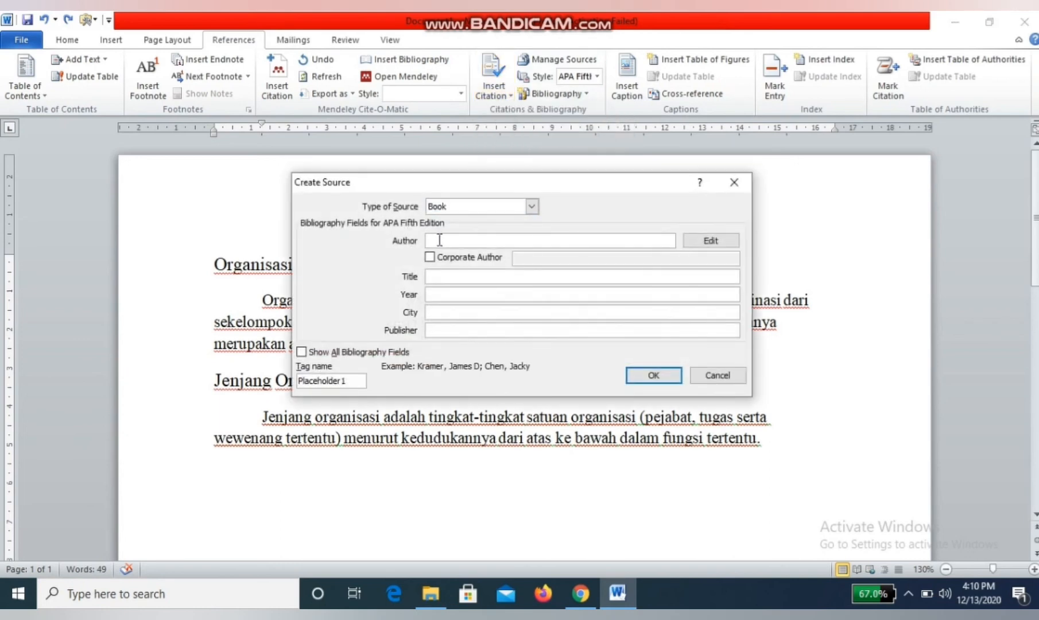
{"action": "type", "text": "Malayu A"}
{"action": "key", "text": "BackSpace"}
{"action": "type", "text": "S"}
{"action": "key", "text": "BackSpace"}
{"action": "type", "text": "P. Hasibuan"}
Give the source the title "Organisasi dan Motivasi: Dasar Peningkatan Produktivitas" and the year 1996.
{"action": "left_click", "coordinate": [444, 276]}
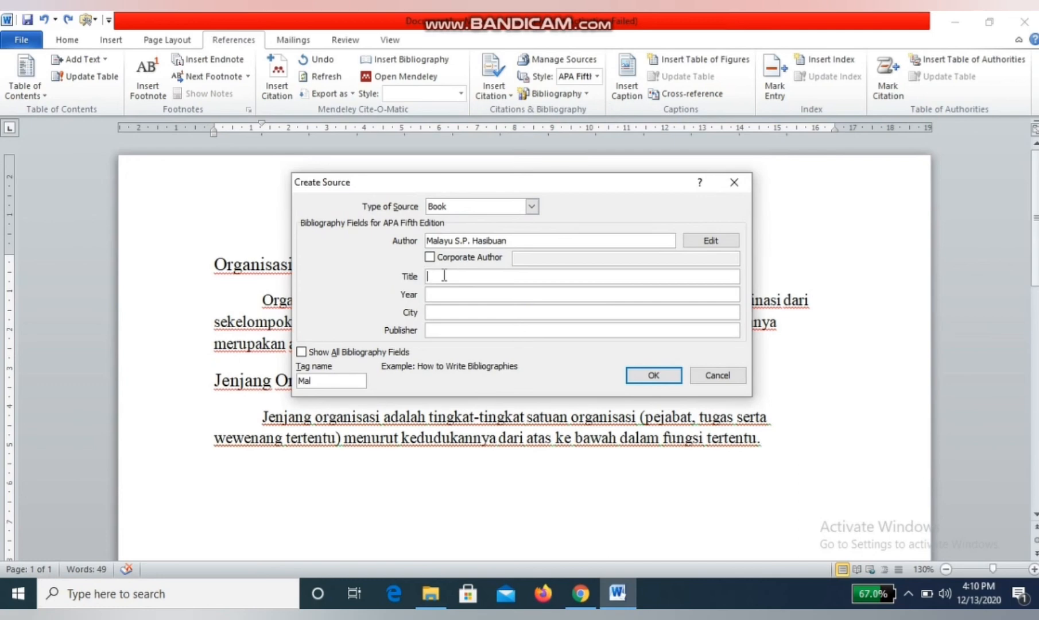
{"action": "type", "text": "Organisasi dan Motivasi: Dasar Penin"}
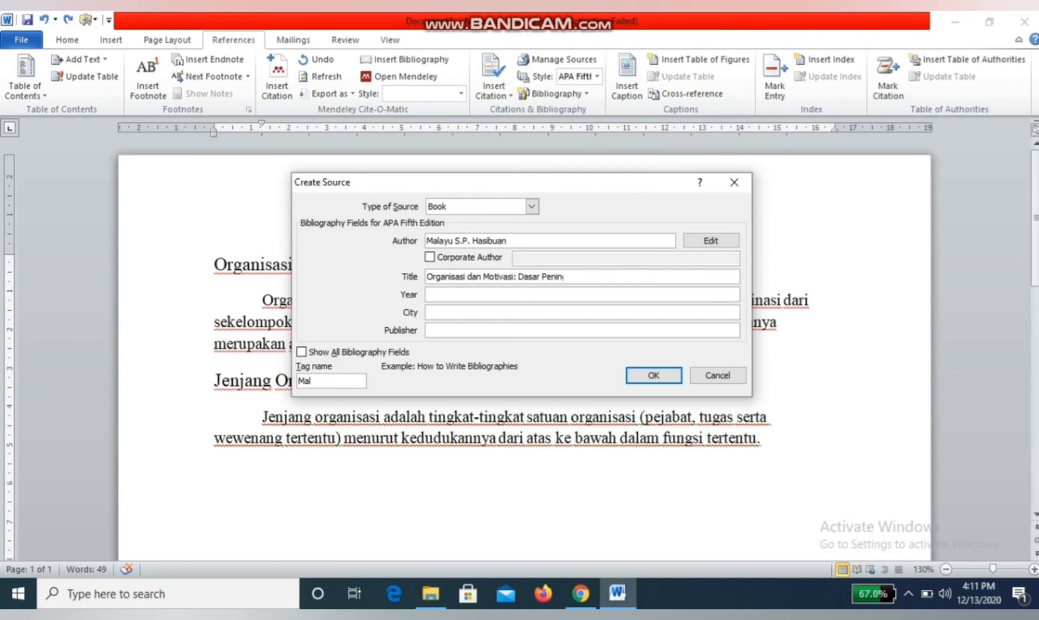
{"action": "type", "text": "gkatan Produktivitas"}
{"action": "left_click", "coordinate": [436, 297]}
{"action": "type", "text": "1996"}
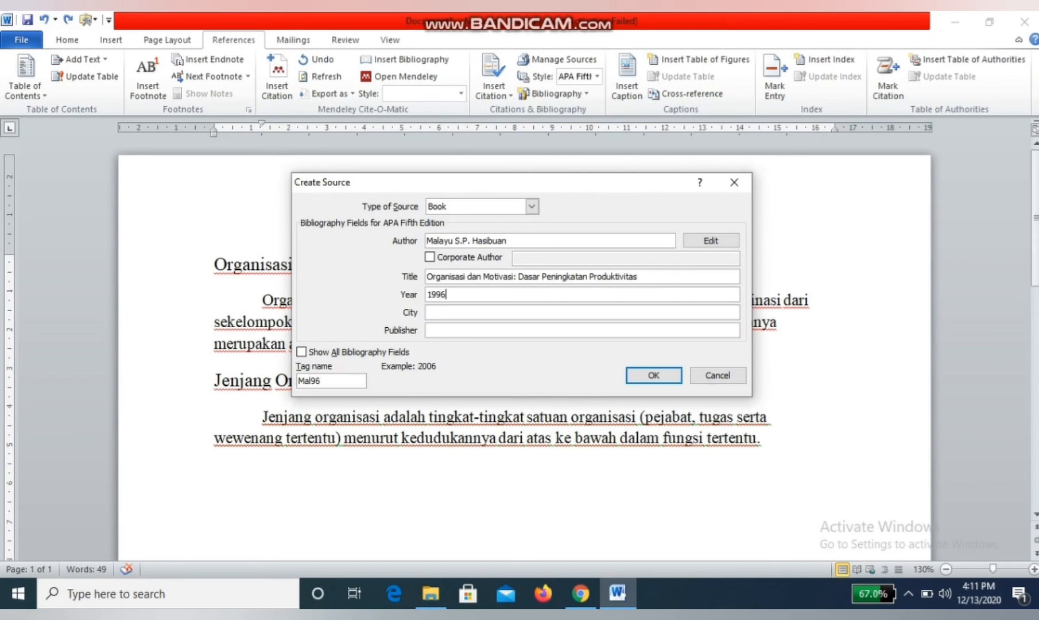
Set the source's city to Jakarta and publisher to Bumi Aksara, and insert the citation.
{"action": "left_click", "coordinate": [434, 312]}
{"action": "type", "text": "Jakarta"}
{"action": "left_click", "coordinate": [435, 332]}
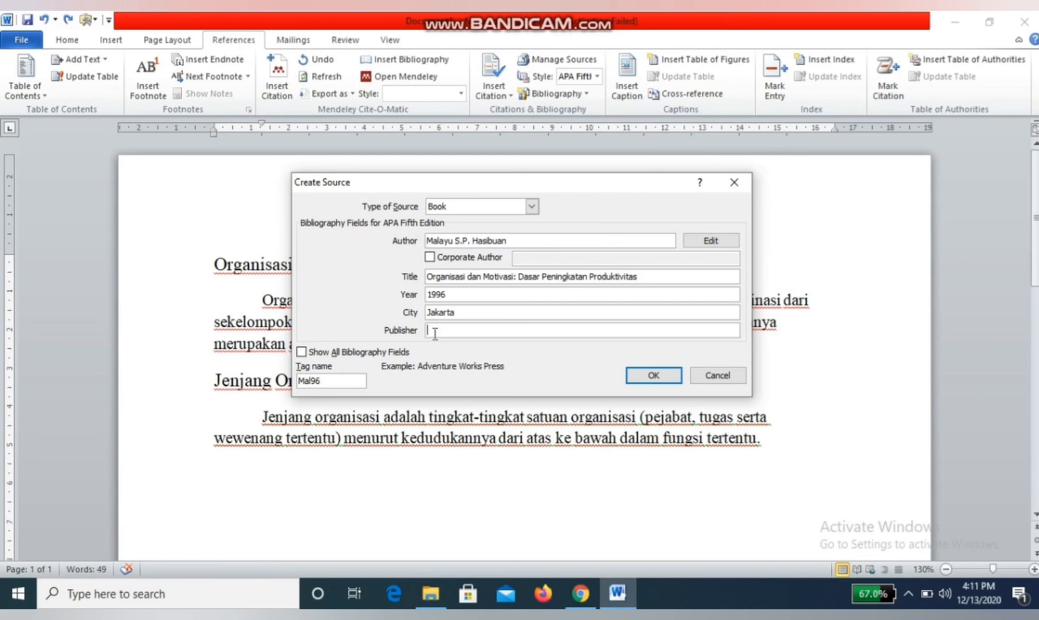
{"action": "type", "text": "Bumi Aksara"}
{"action": "left_click", "coordinate": [639, 378]}
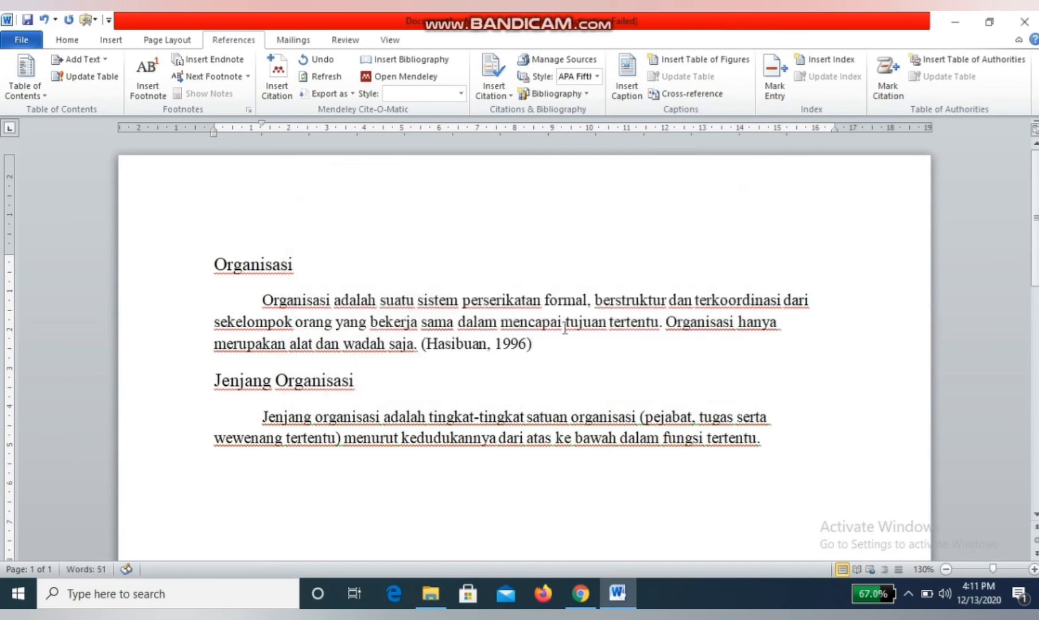
Start a new Book source for a citation at the end of the Jenjang Organisasi paragraph and enter the author's name.
{"action": "left_click", "coordinate": [597, 77]}
{"action": "left_click", "coordinate": [597, 76]}
{"action": "left_click", "coordinate": [778, 443]}
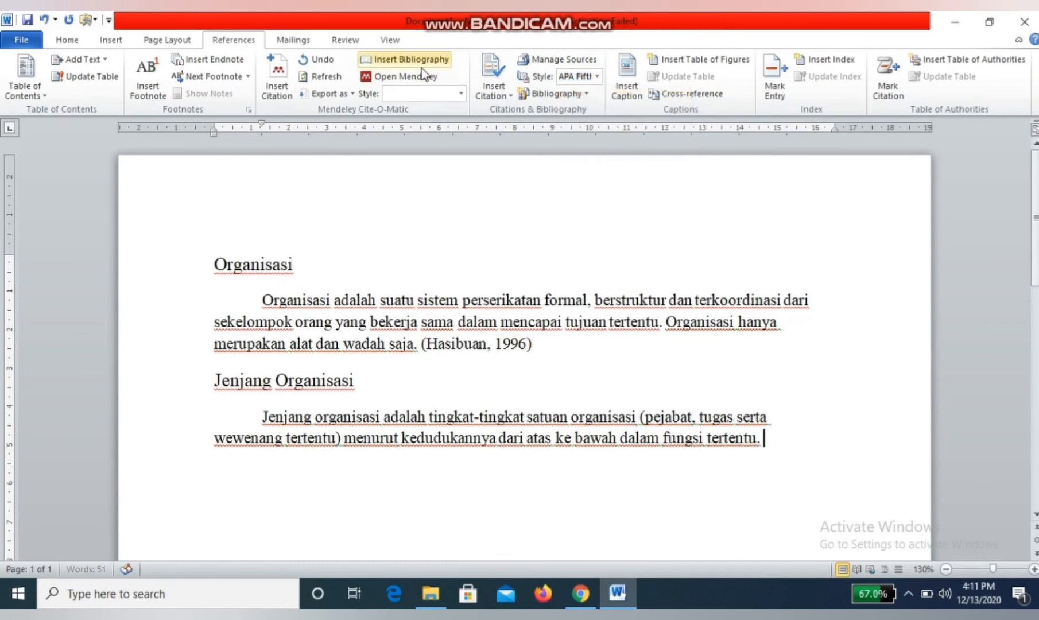
{"action": "left_click", "coordinate": [488, 90]}
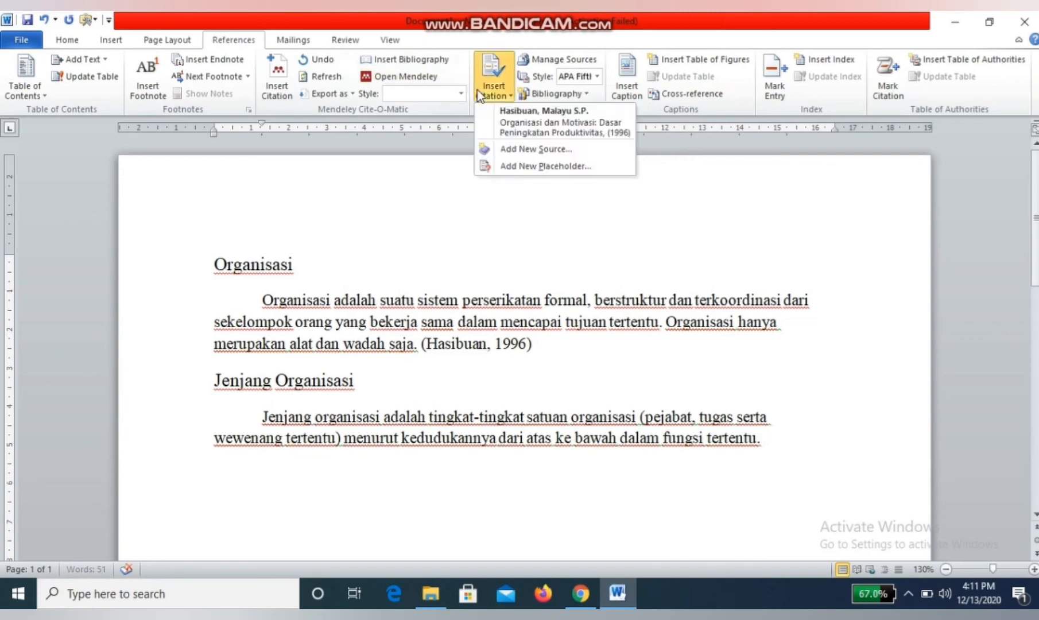
{"action": "left_click", "coordinate": [529, 148]}
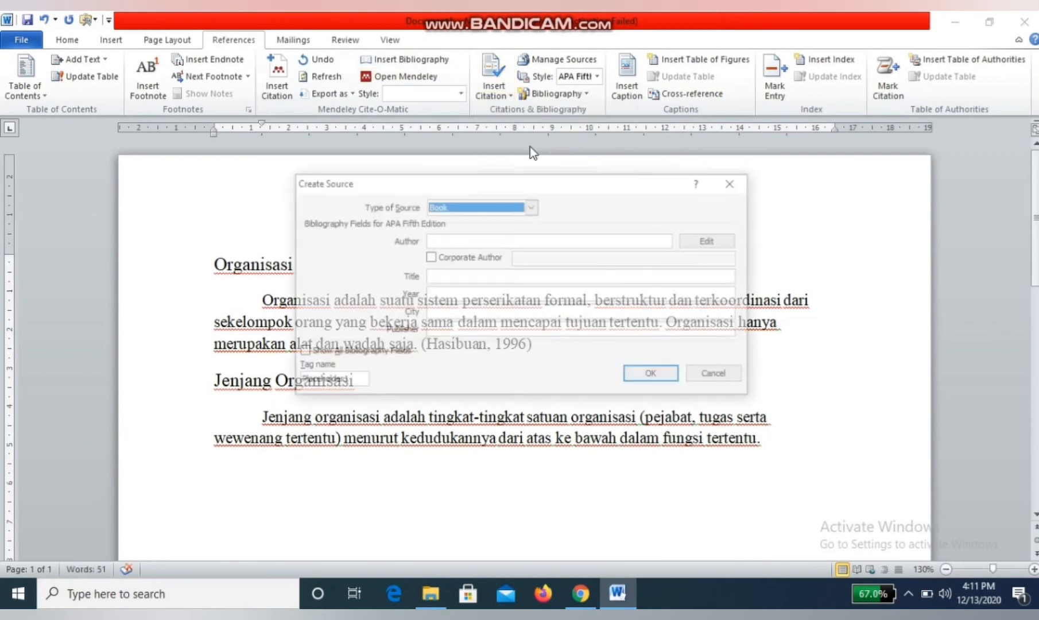
{"action": "left_click", "coordinate": [503, 240]}
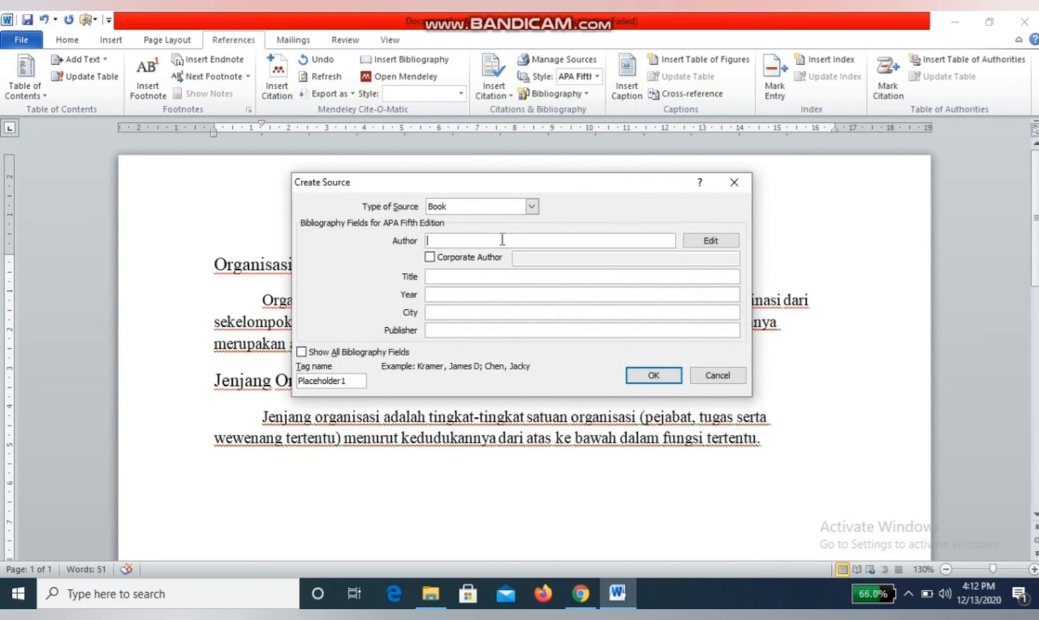
{"action": "type", "text": "Sutarto"}
Give the source the title "Dasar-Dasar Organisasi" and the year 1989.
{"action": "left_click", "coordinate": [500, 277]}
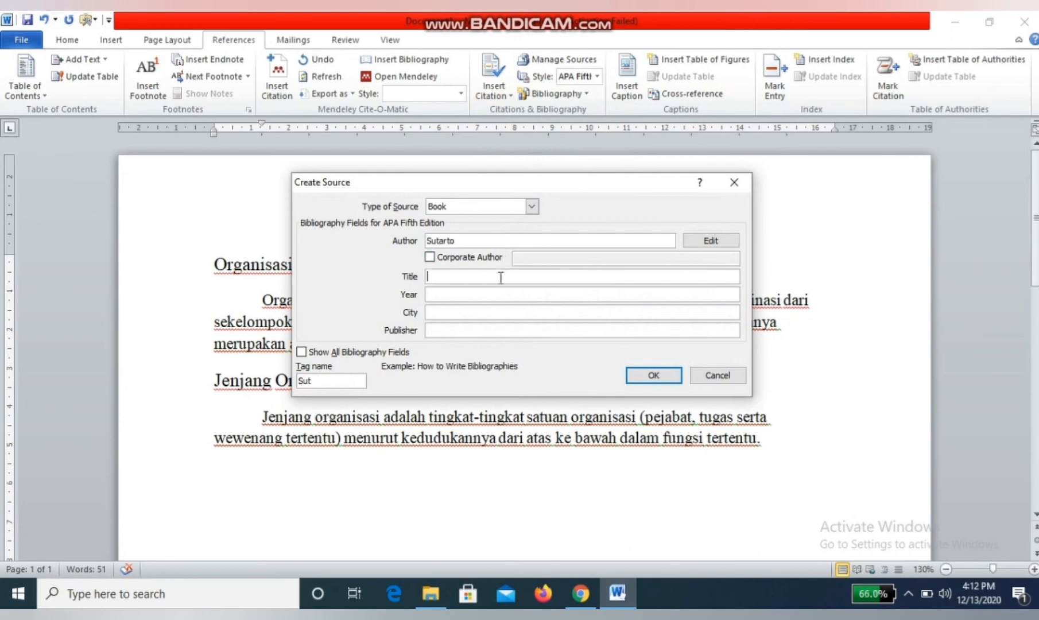
{"action": "type", "text": "Dasar-Dasar Organisasi"}
{"action": "left_click", "coordinate": [495, 296]}
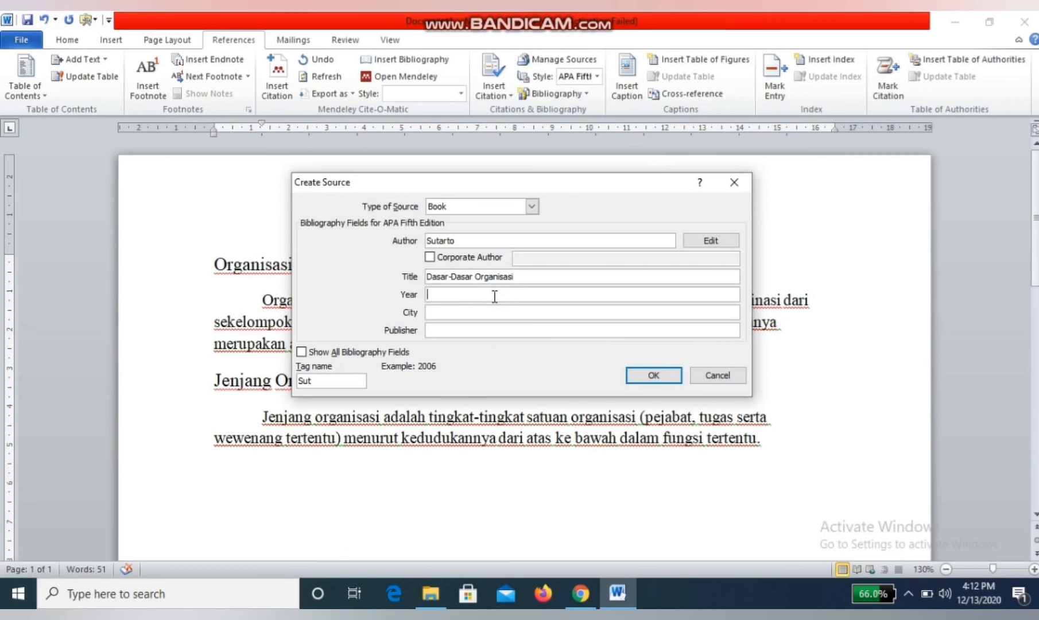
{"action": "type", "text": "1989"}
Set the source's city to yogyakarta and publisher to Gadjah Mada University Press, and insert the citation.
{"action": "left_click", "coordinate": [497, 317]}
{"action": "type", "text": "yogyakarta"}
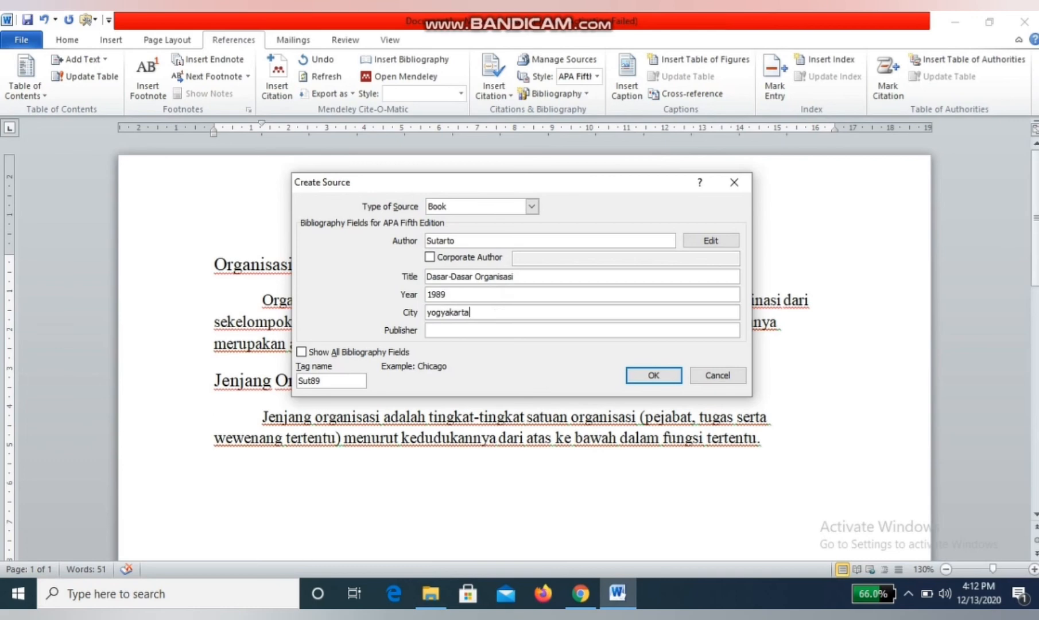
{"action": "left_click", "coordinate": [497, 333]}
{"action": "type", "text": "adjah "}
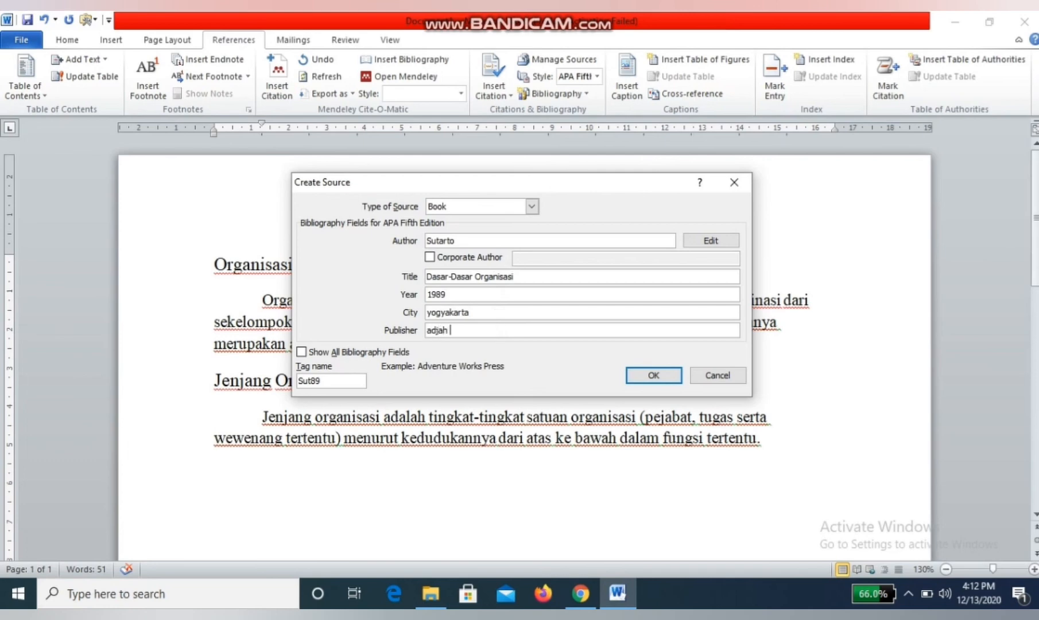
{"action": "type", "text": "Mada University Press"}
{"action": "left_click", "coordinate": [428, 329]}
{"action": "type", "text": "G"}
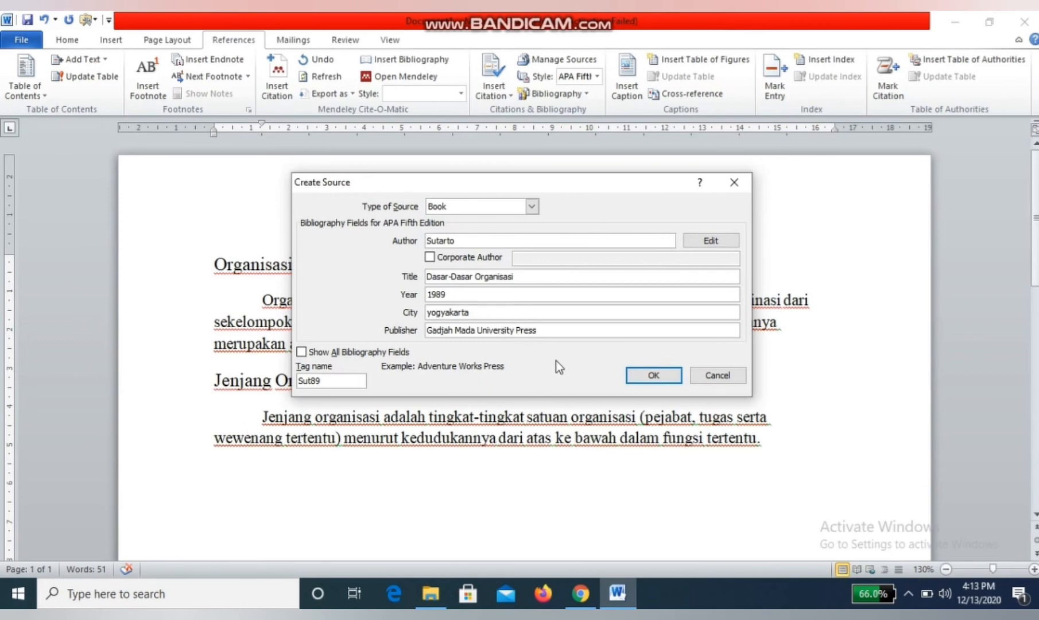
{"action": "left_click", "coordinate": [628, 379]}
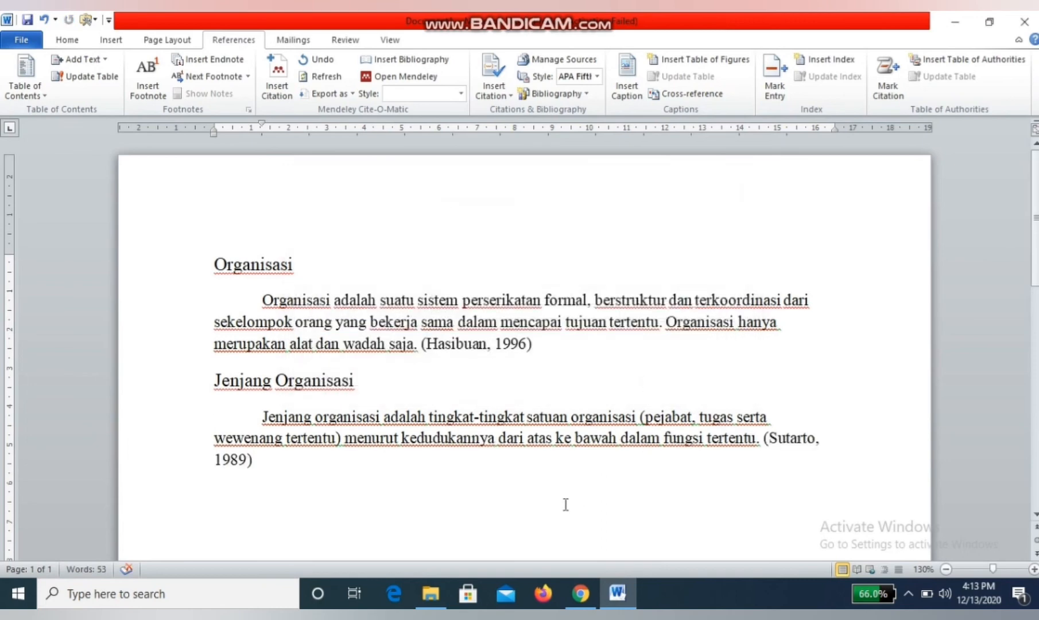
Add blank lines after the Jenjang Organisasi paragraph and insert the built-in Bibliography there.
{"action": "key", "text": "Return"}
{"action": "key", "text": "Return"}
{"action": "left_click", "coordinate": [557, 93]}
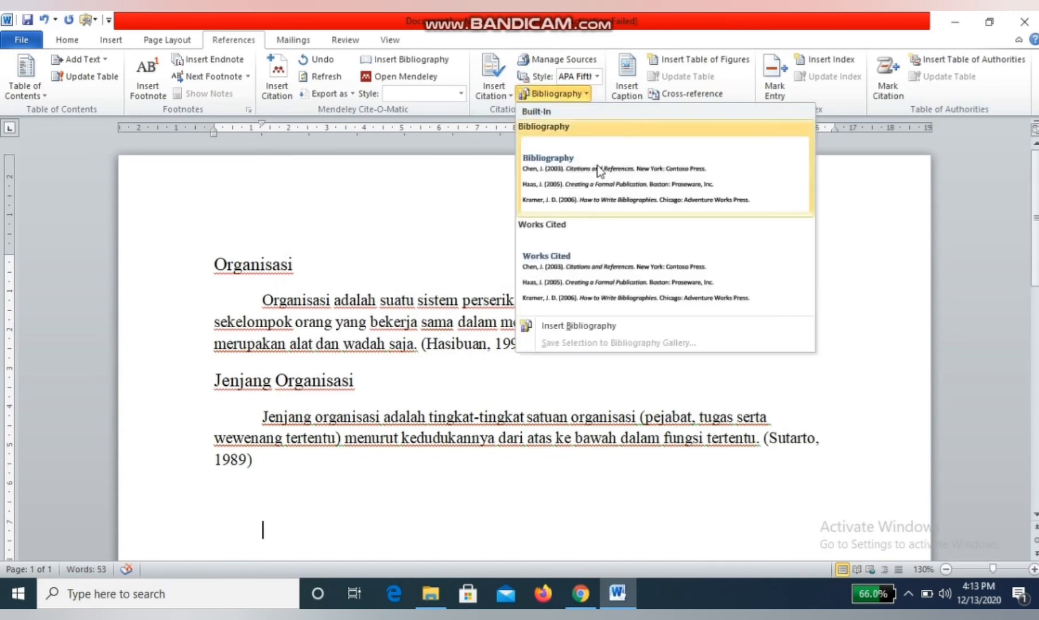
{"action": "left_click", "coordinate": [614, 186]}
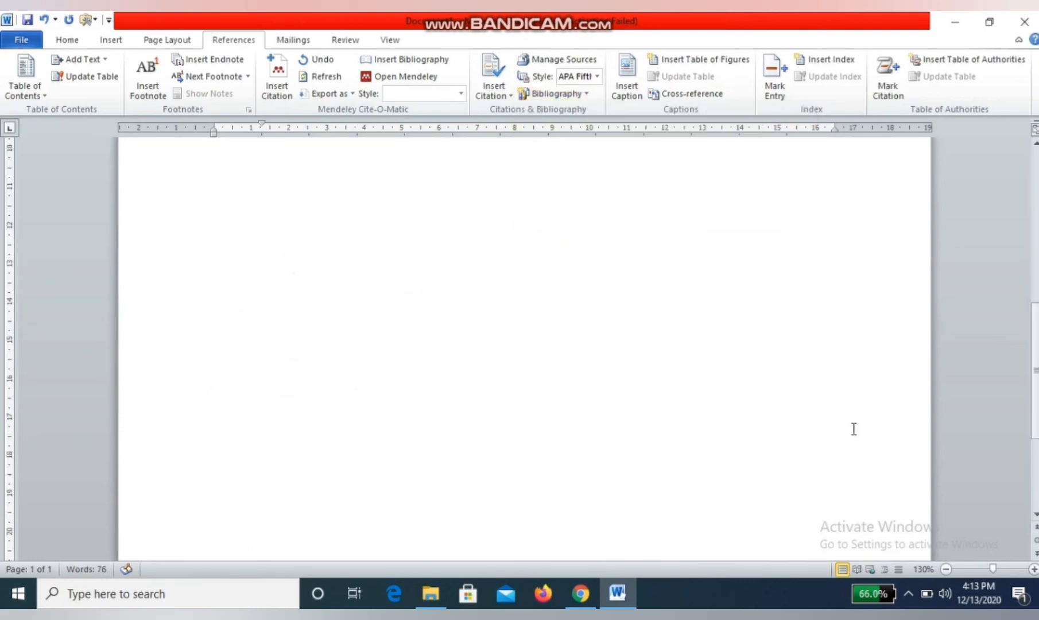
{"action": "left_click", "coordinate": [946, 569]}
{"action": "left_click", "coordinate": [946, 569]}
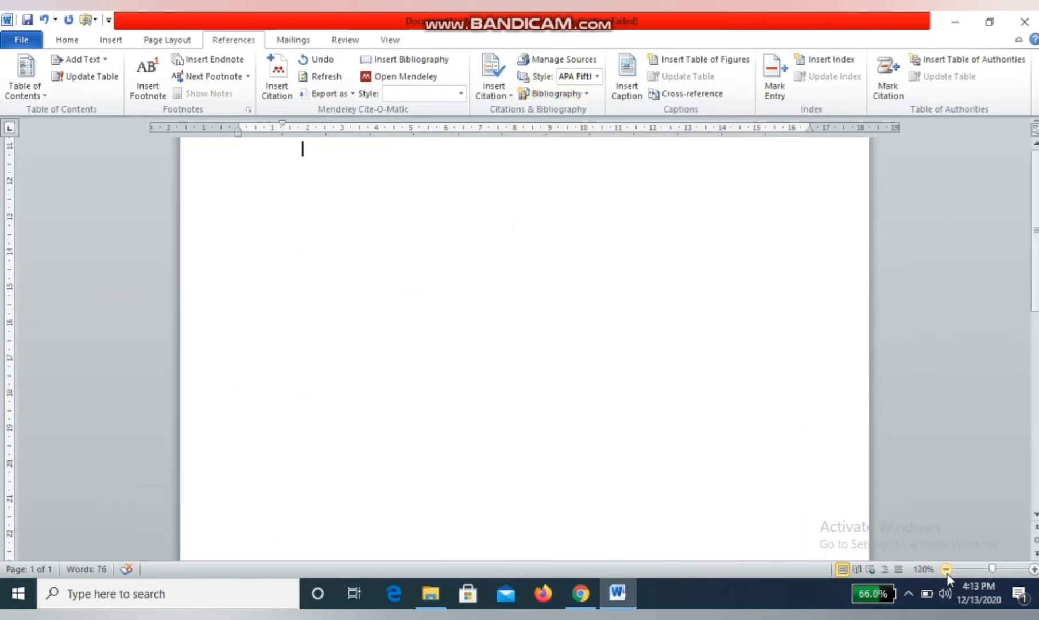
{"action": "left_click", "coordinate": [946, 569]}
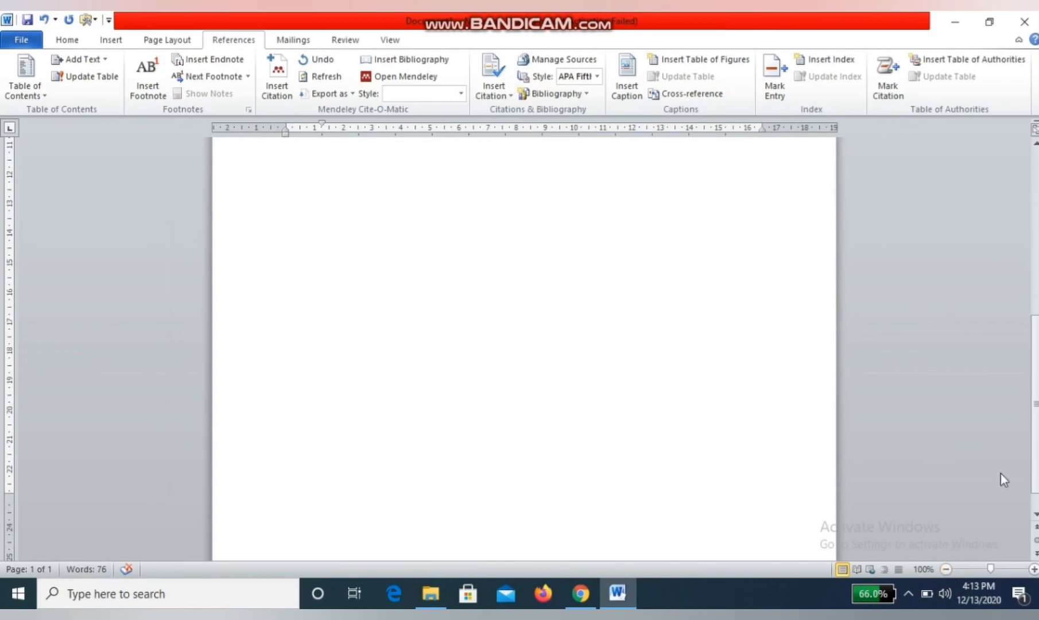
{"action": "left_click", "coordinate": [1037, 306]}
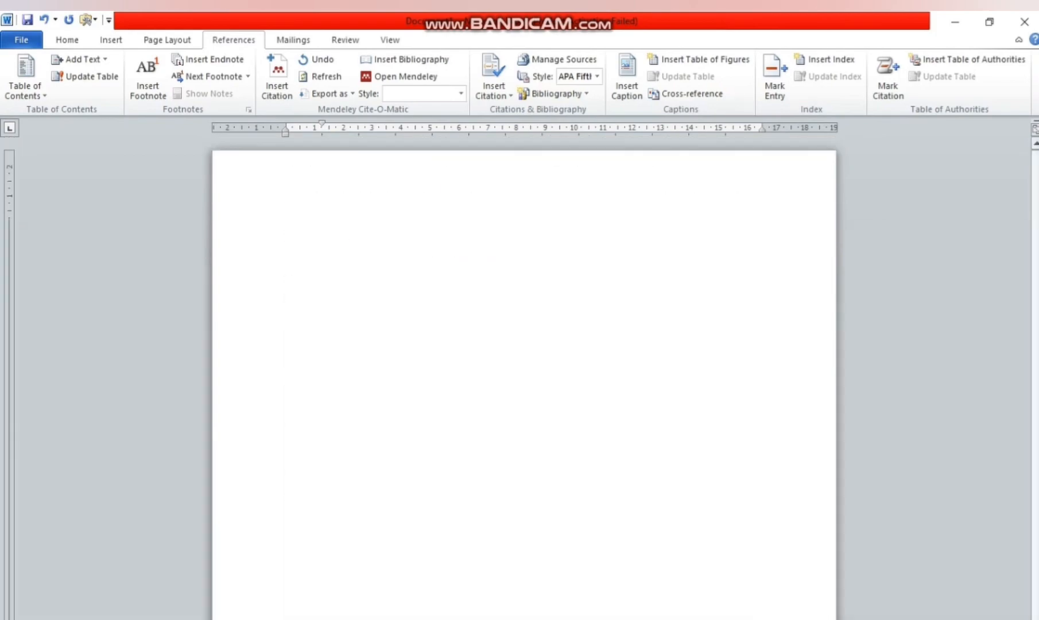